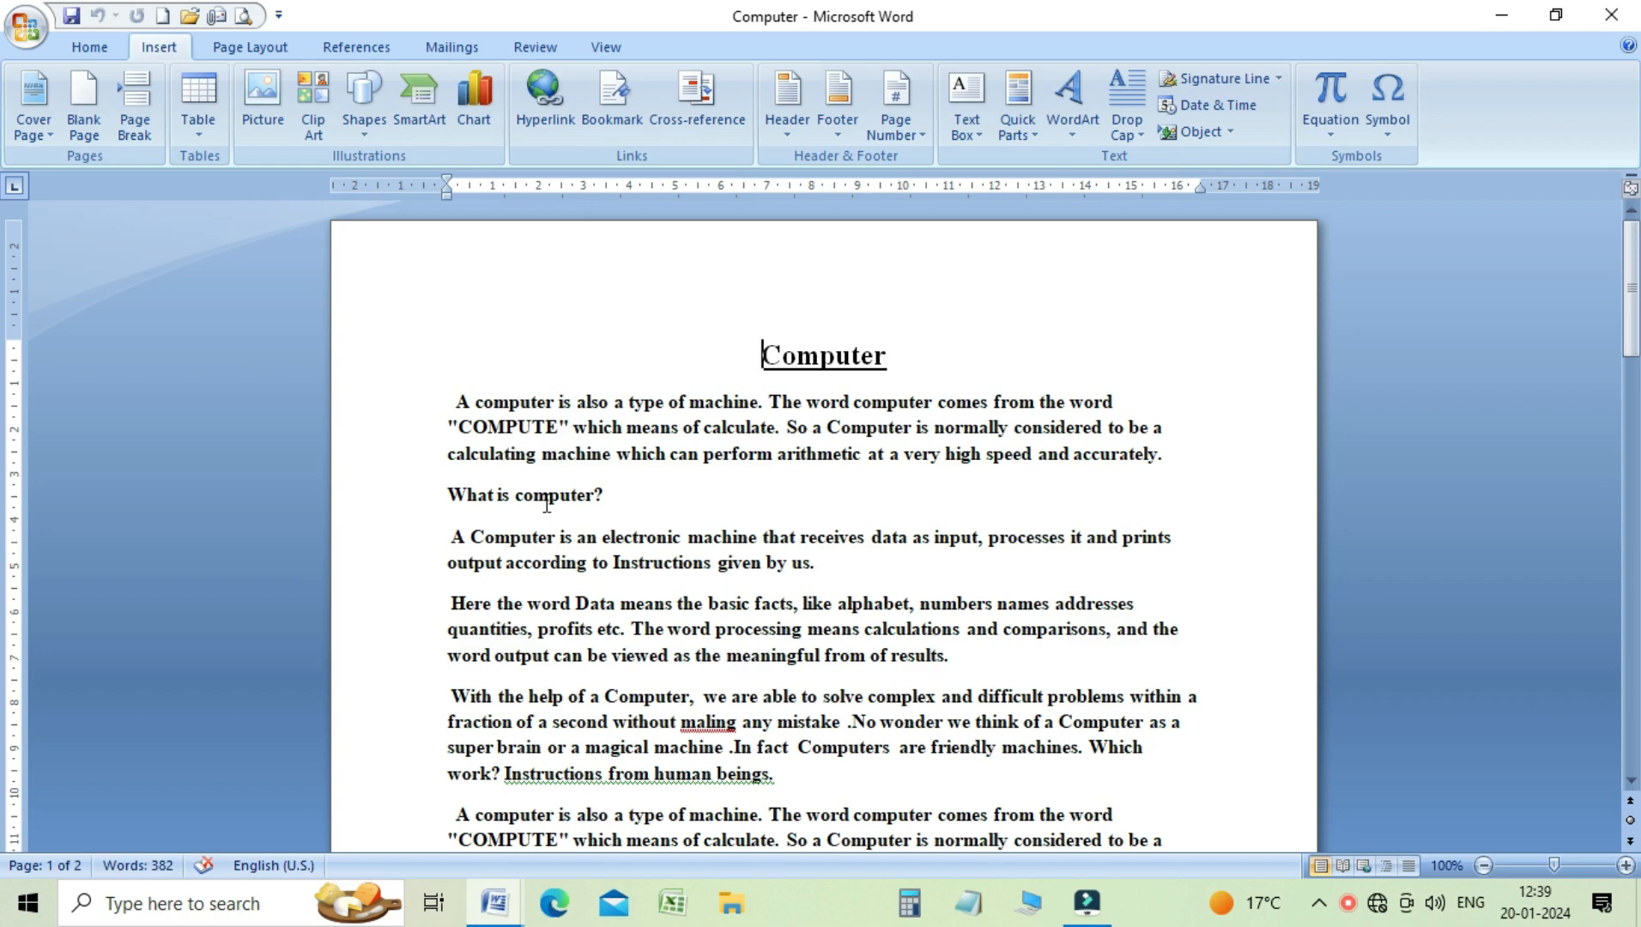
Step: Add three blank lines after the VERATIPY line at the document's end and insert the ≠ symbol there
mouse_move(1631, 283)
left_mouse_down()
mouse_move(1635, 365)
mouse_move(1635, 271)
left_mouse_up()
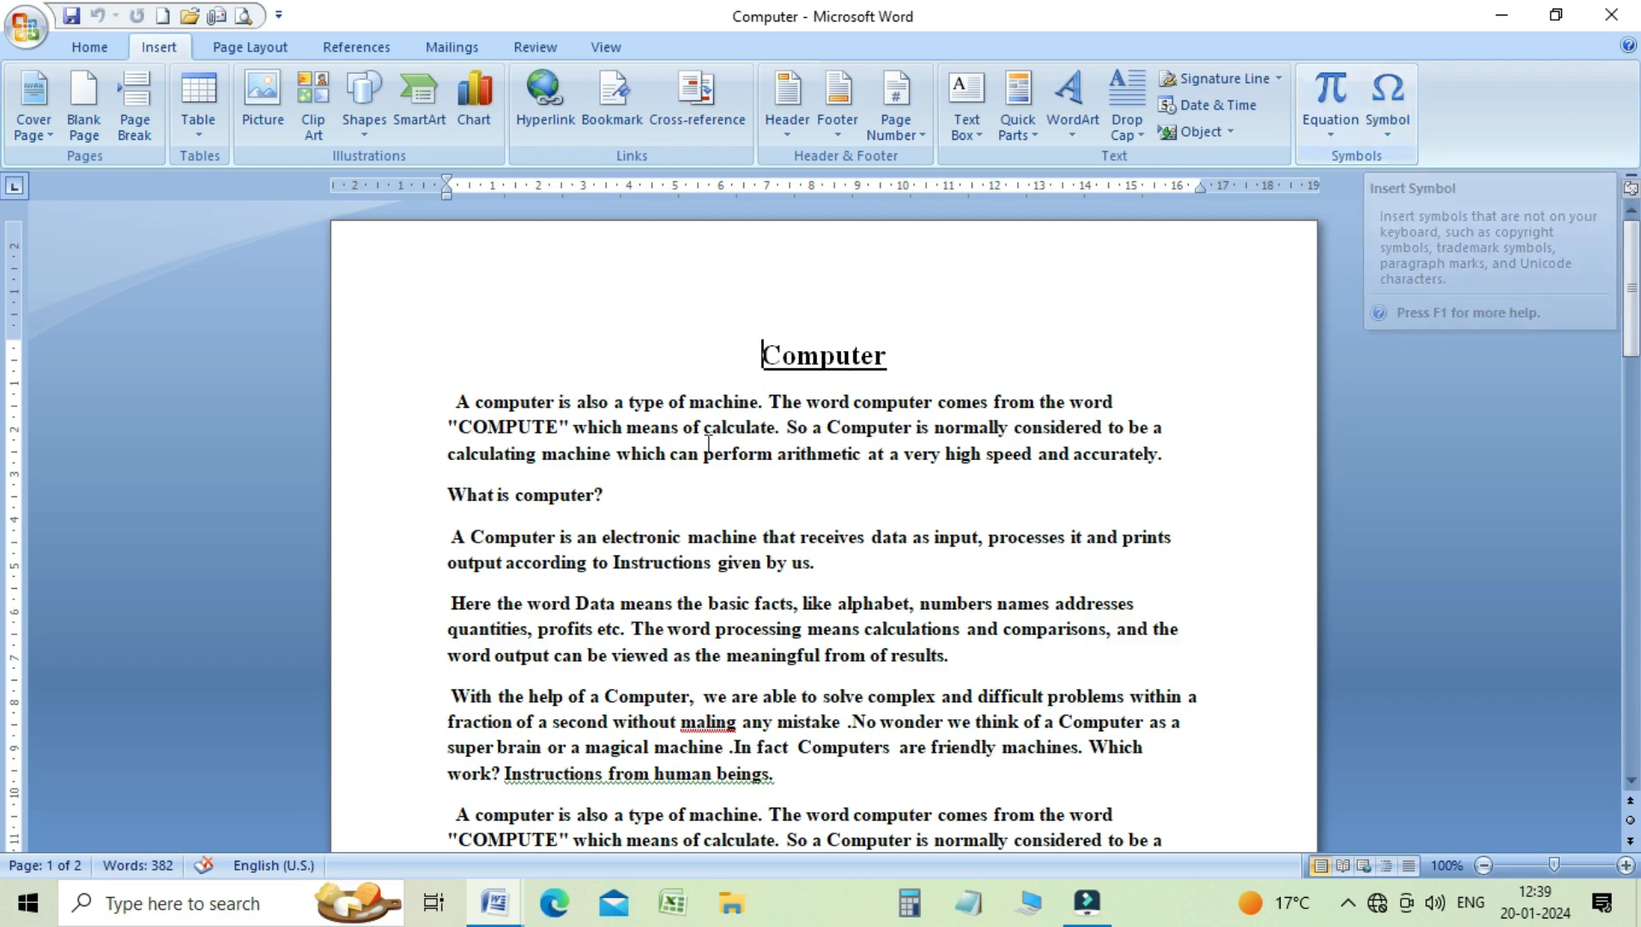
left_click_drag(1620, 268, 1634, 573)
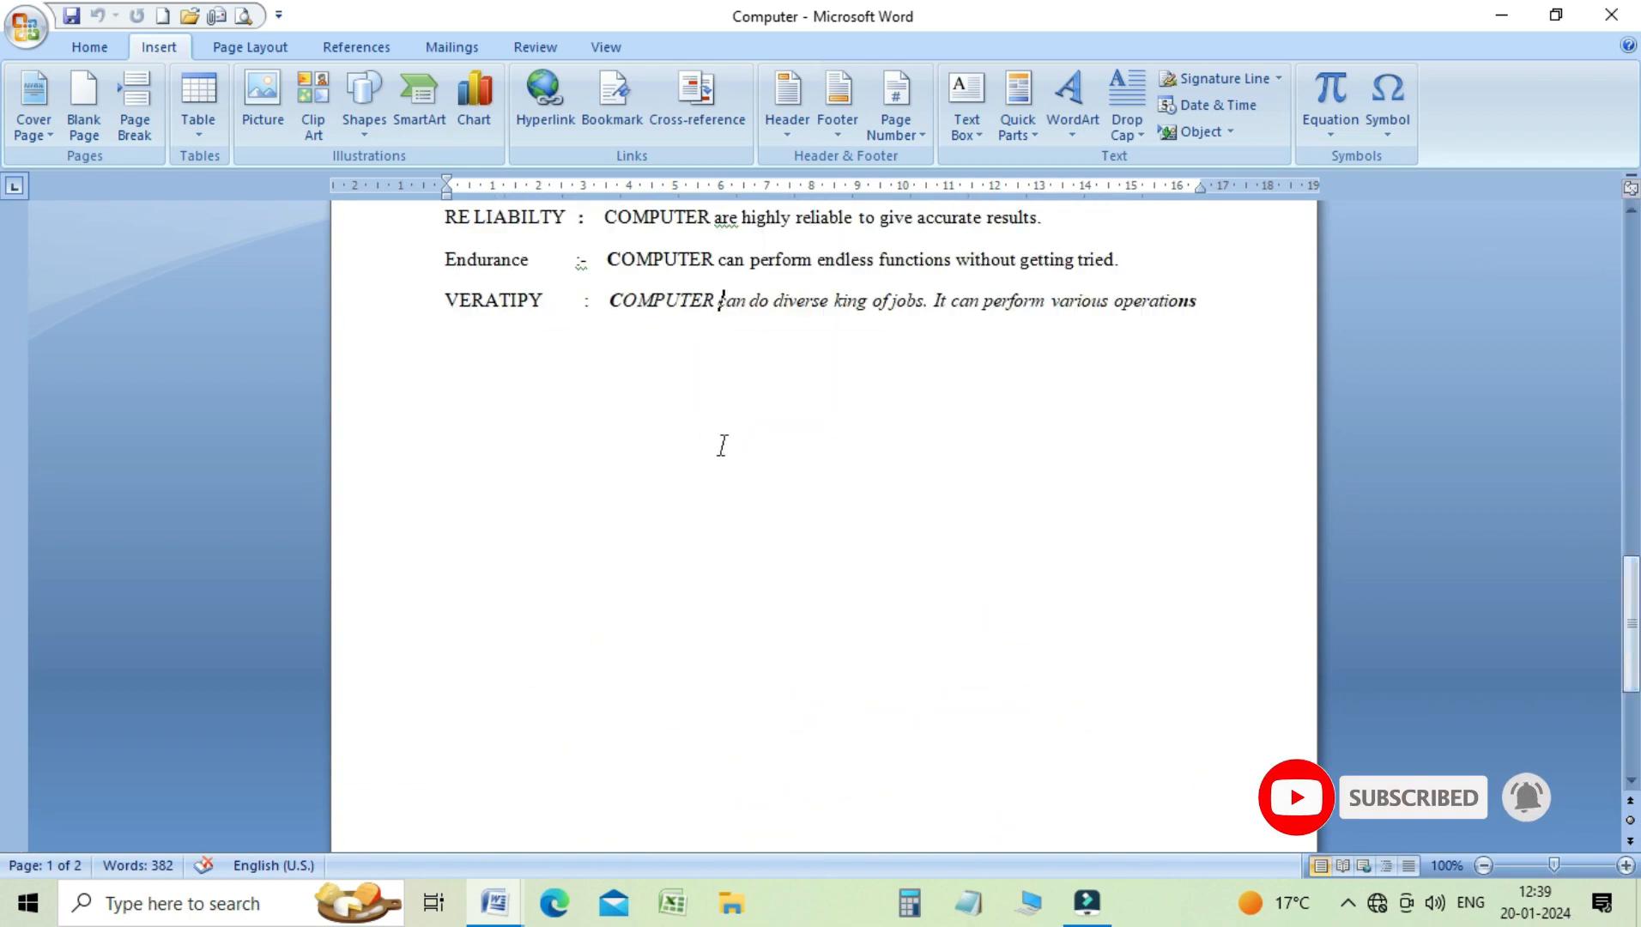
left_click(1236, 306)
key("Return")
key("Return")
key("Return")
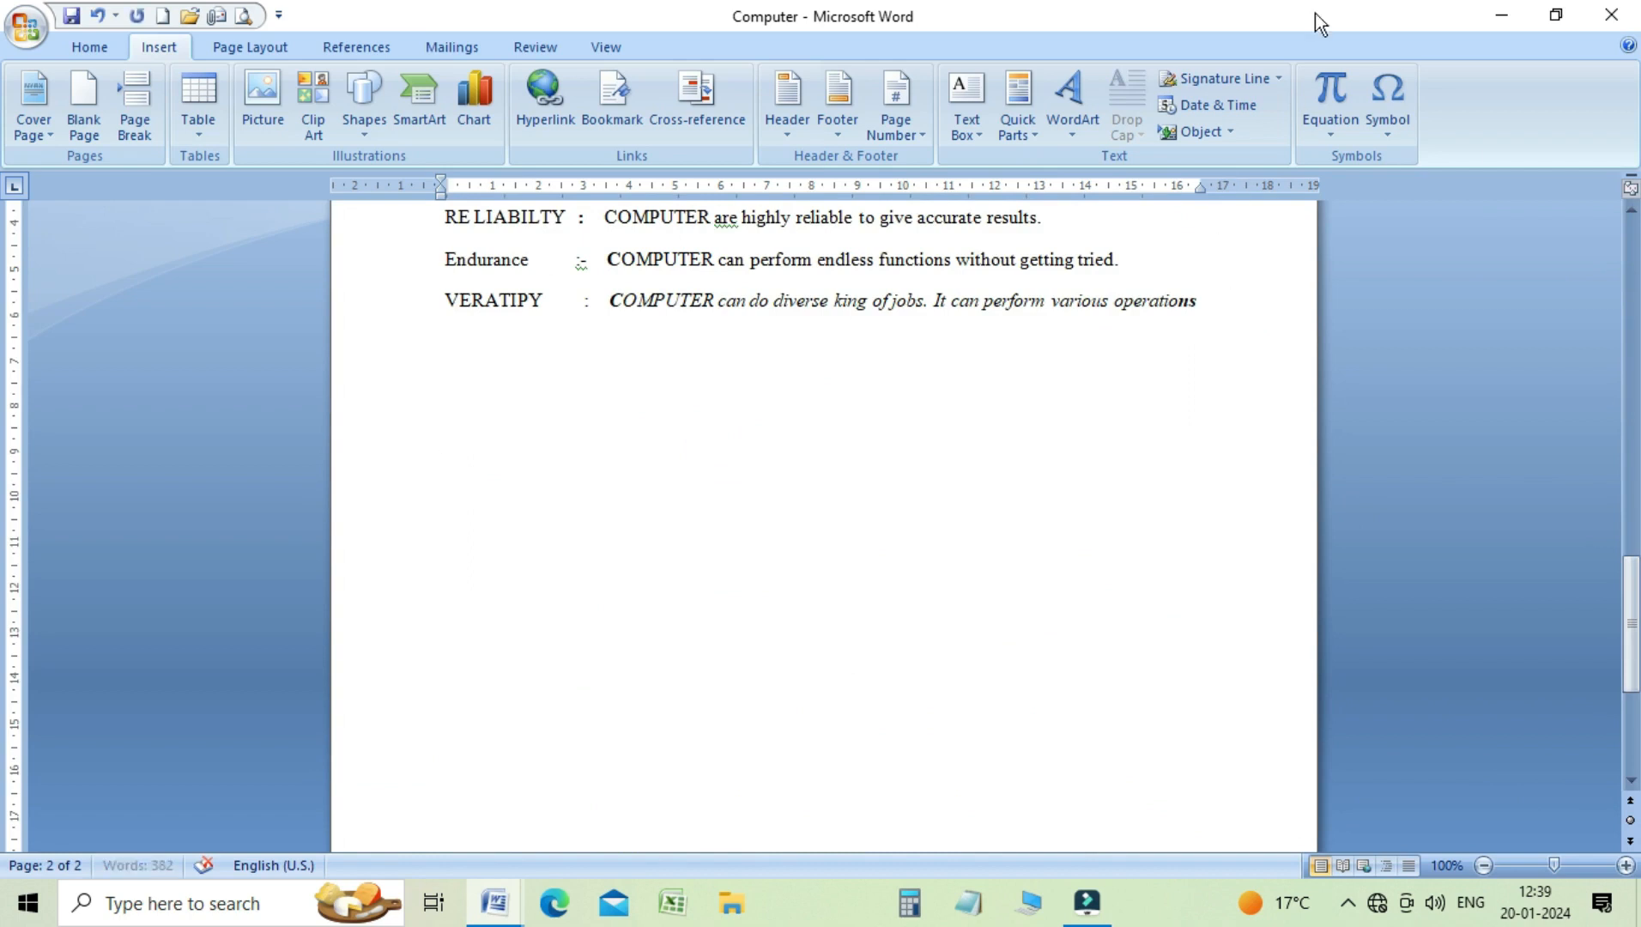
left_click(1394, 136)
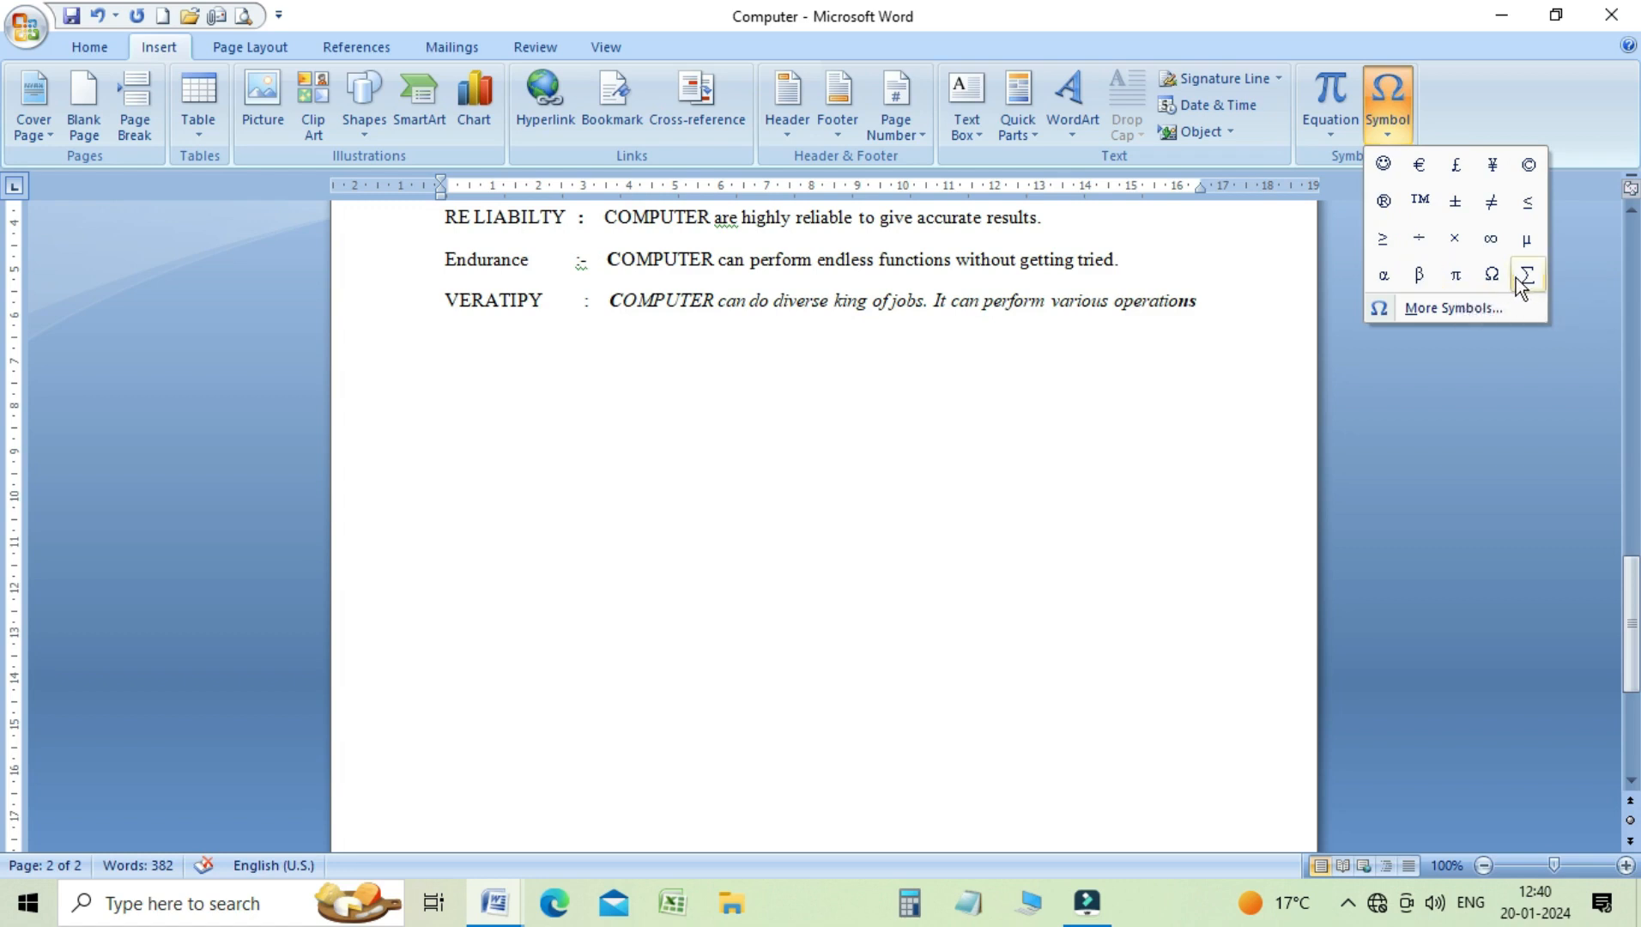
left_click(1505, 206)
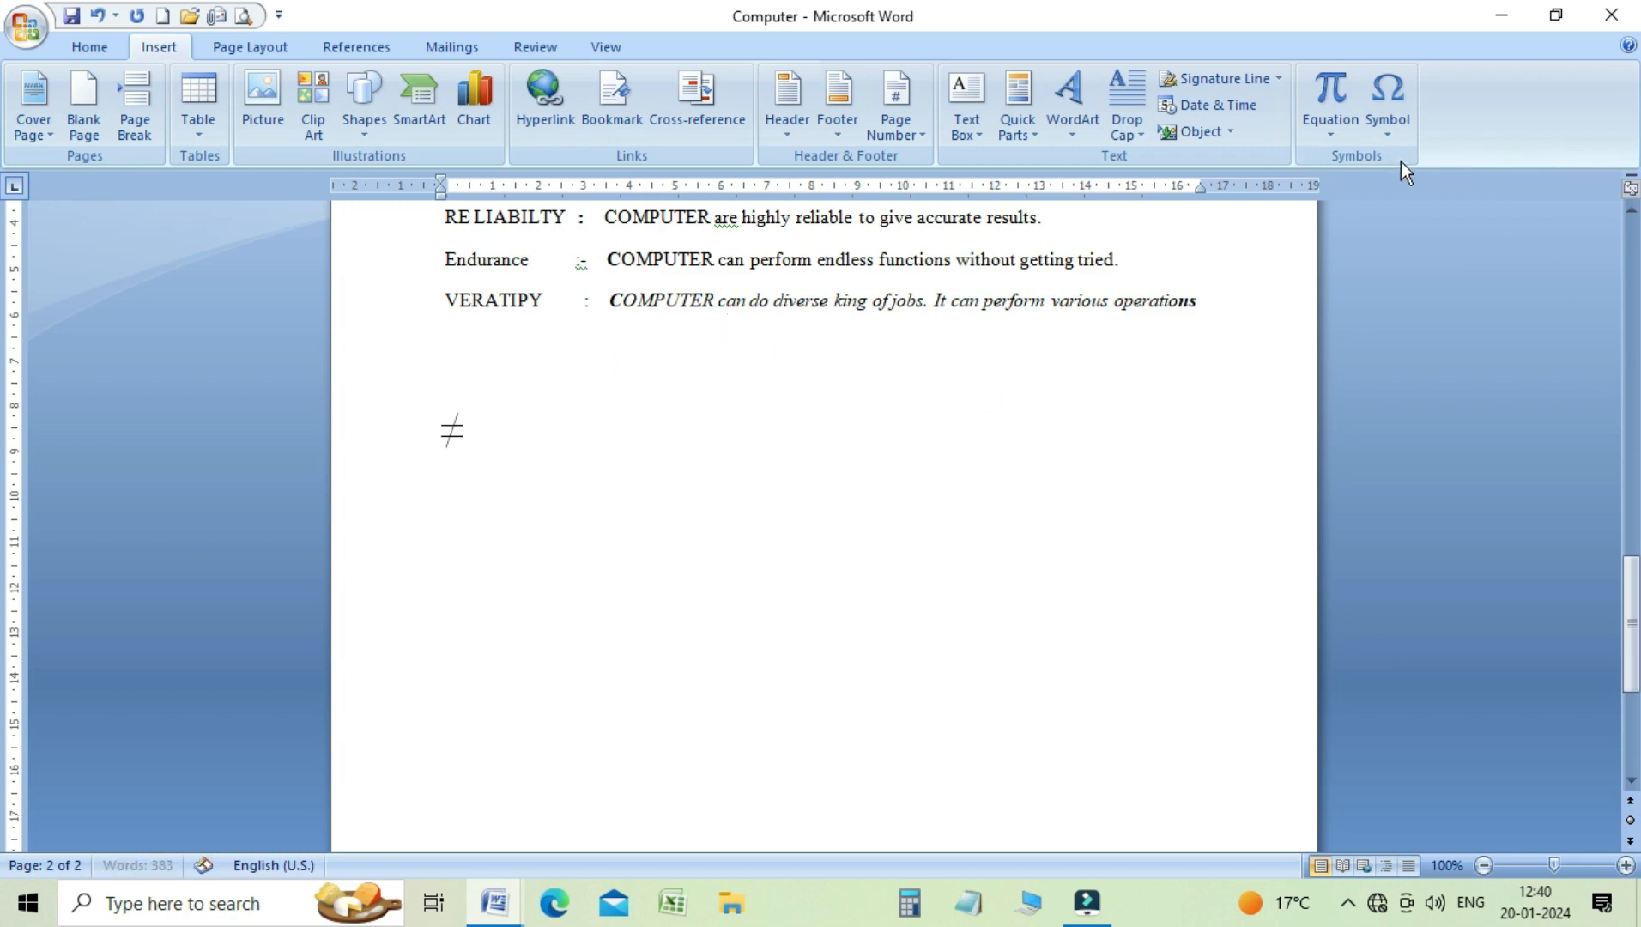
Step: Open the full symbol collection and set its font to Bahnschrift SemiBold
left_click(1397, 133)
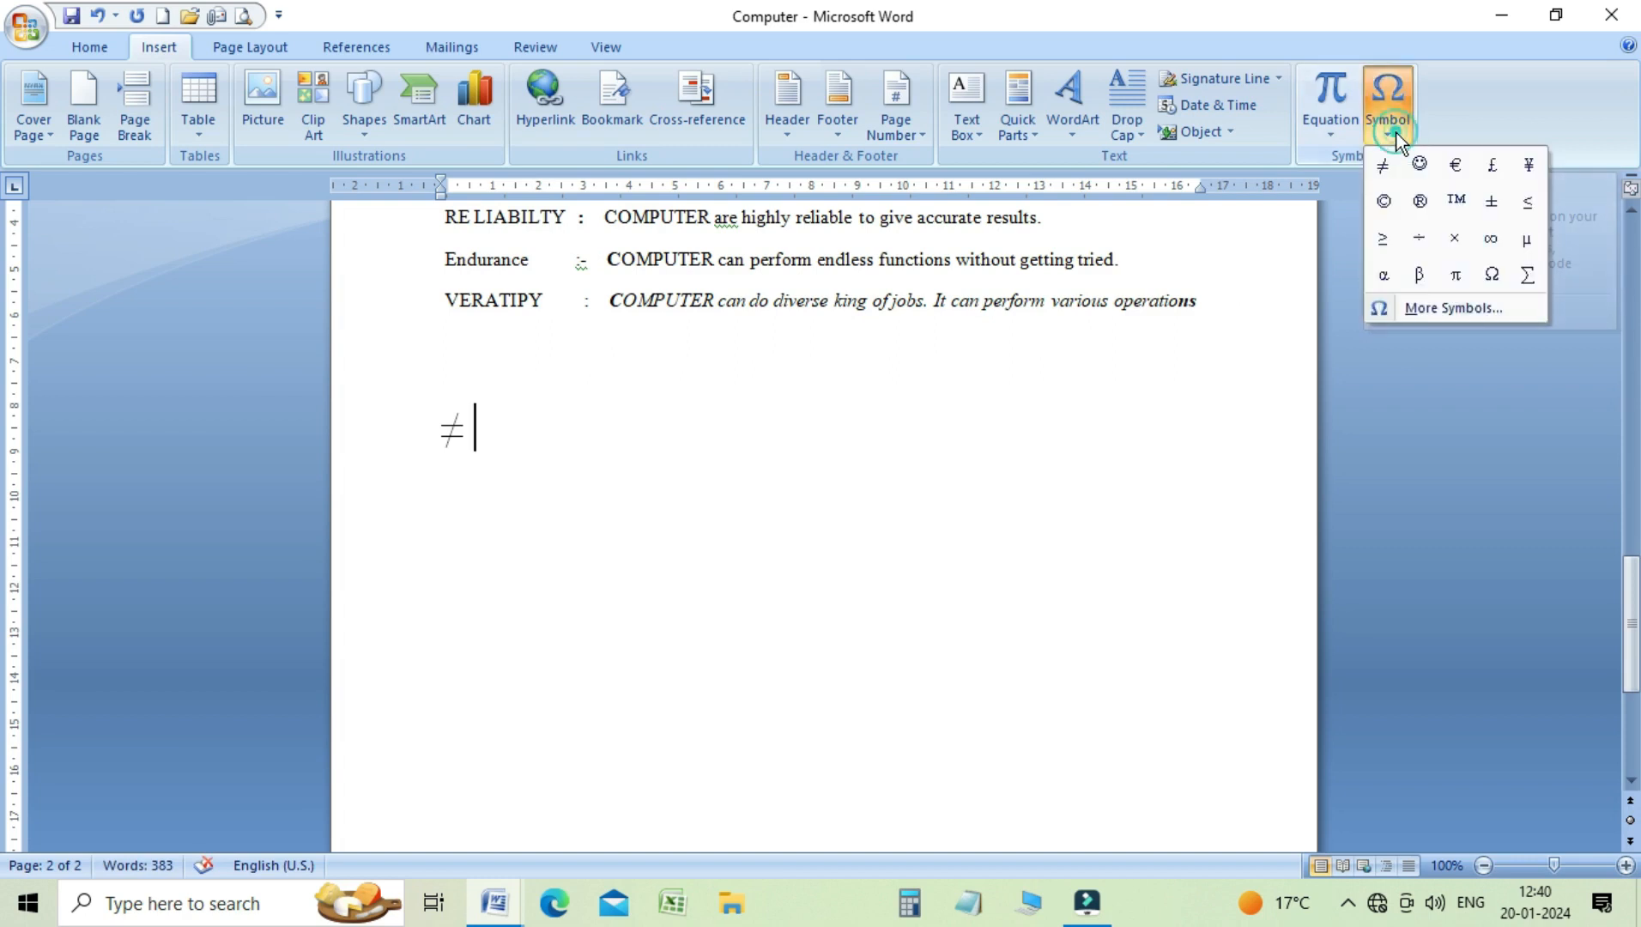
left_click(1430, 308)
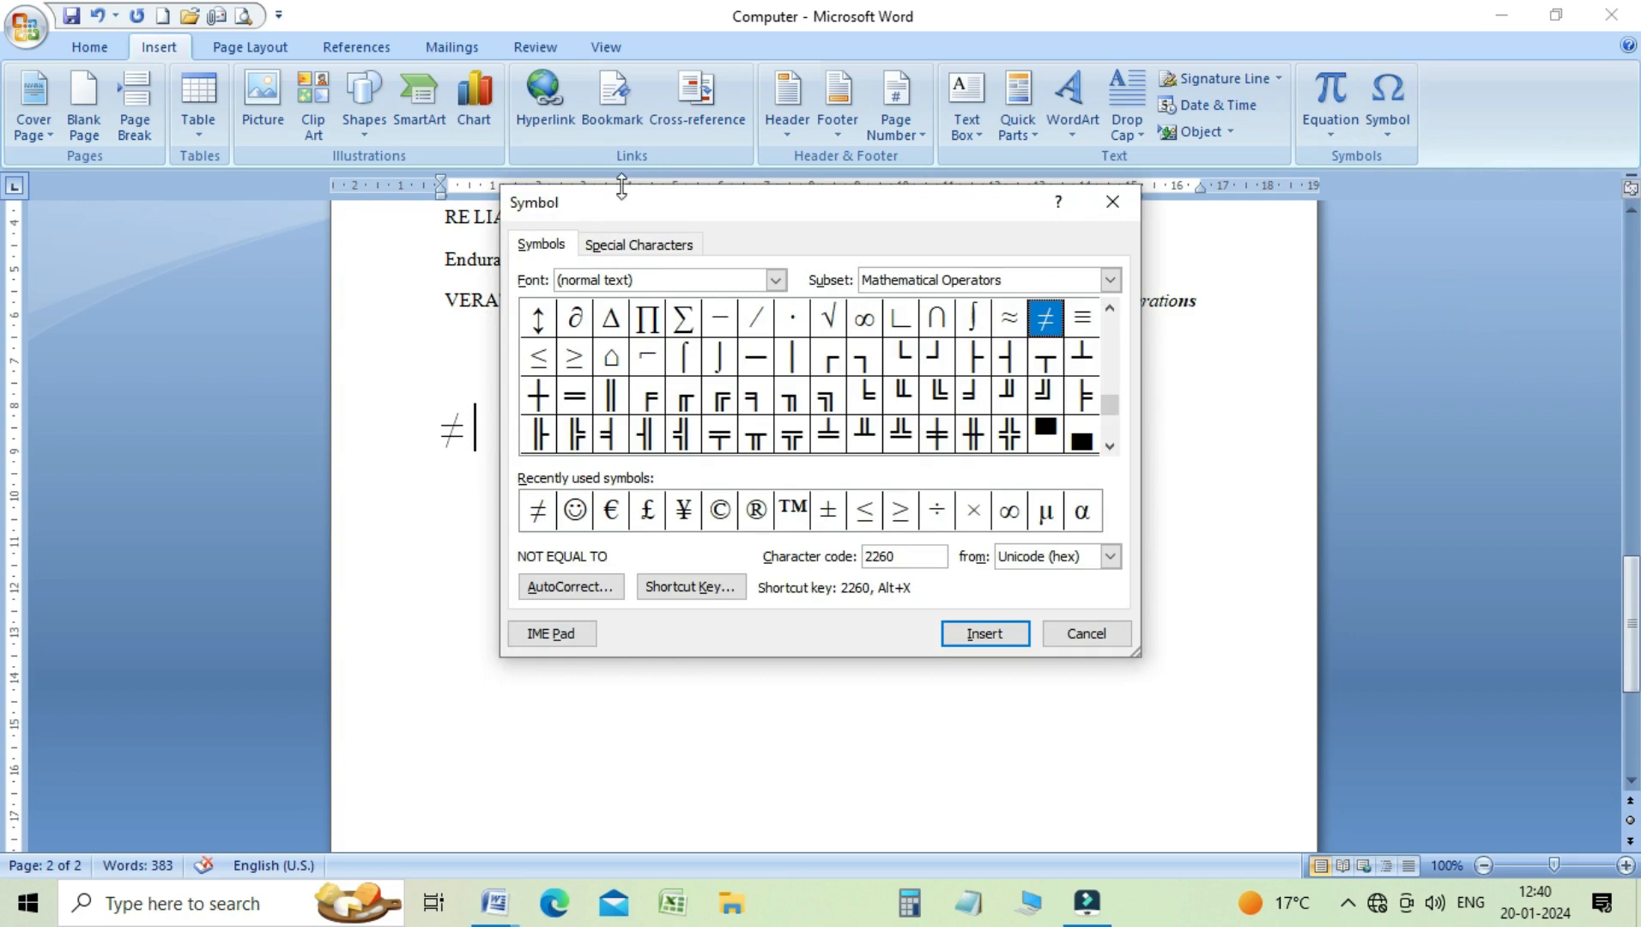
left_click(614, 250)
left_click(537, 243)
left_click(775, 283)
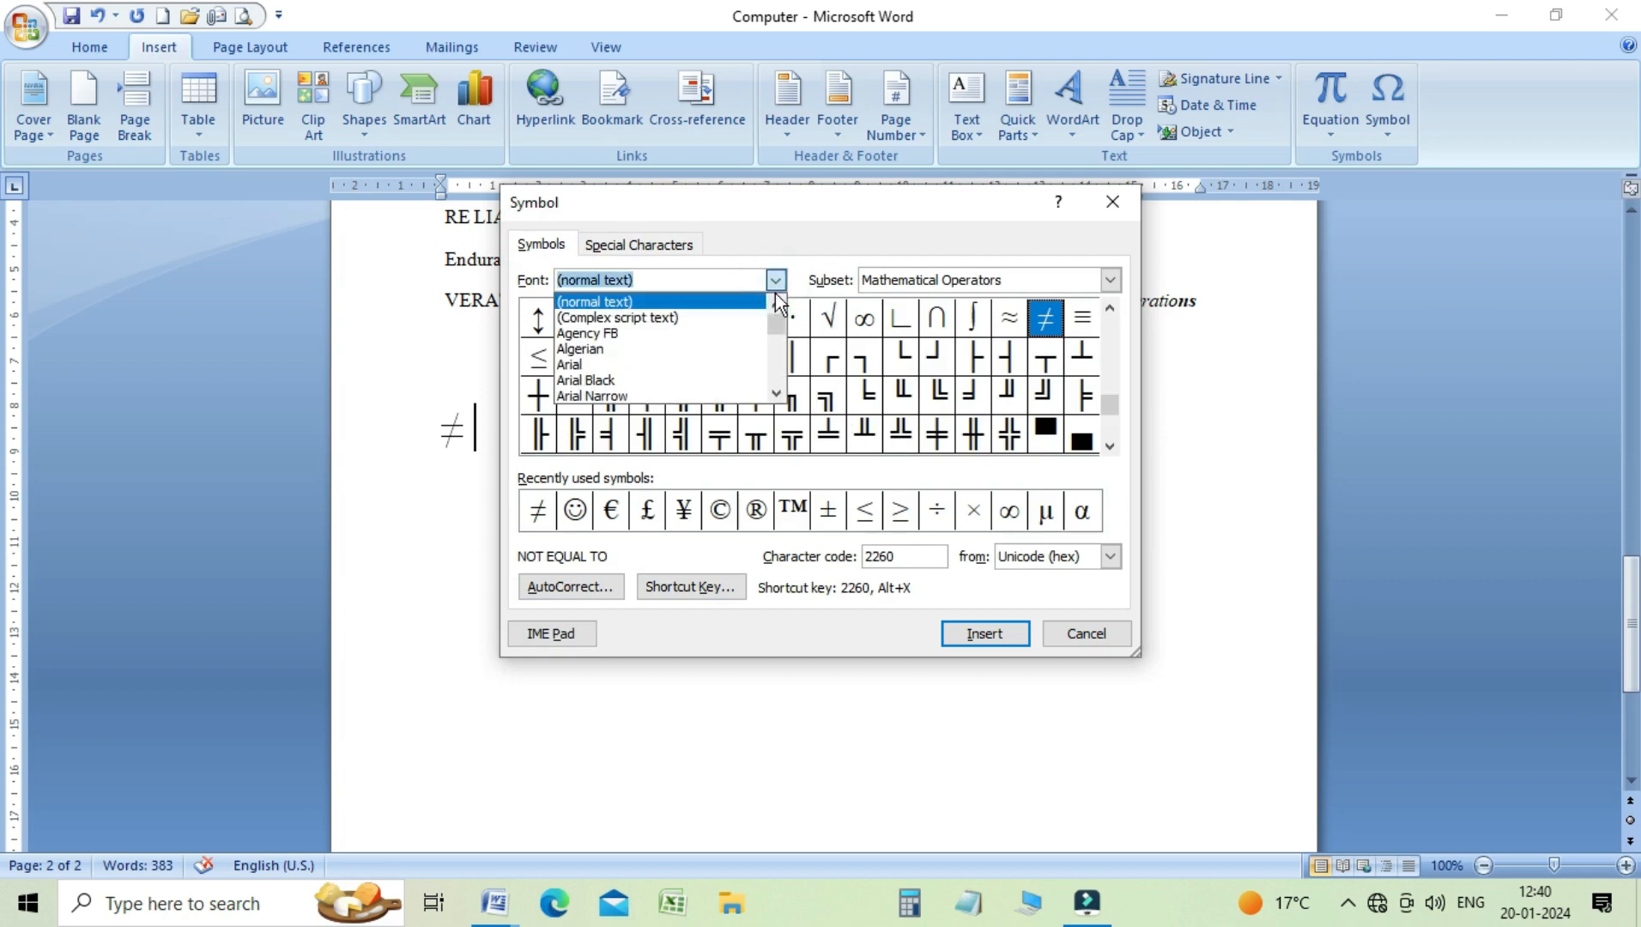
left_click(776, 394)
left_click(776, 394)
left_click(776, 394)
left_click(776, 394)
left_click(776, 394)
left_click(776, 394)
left_click(776, 394)
left_click(776, 394)
left_click(776, 391)
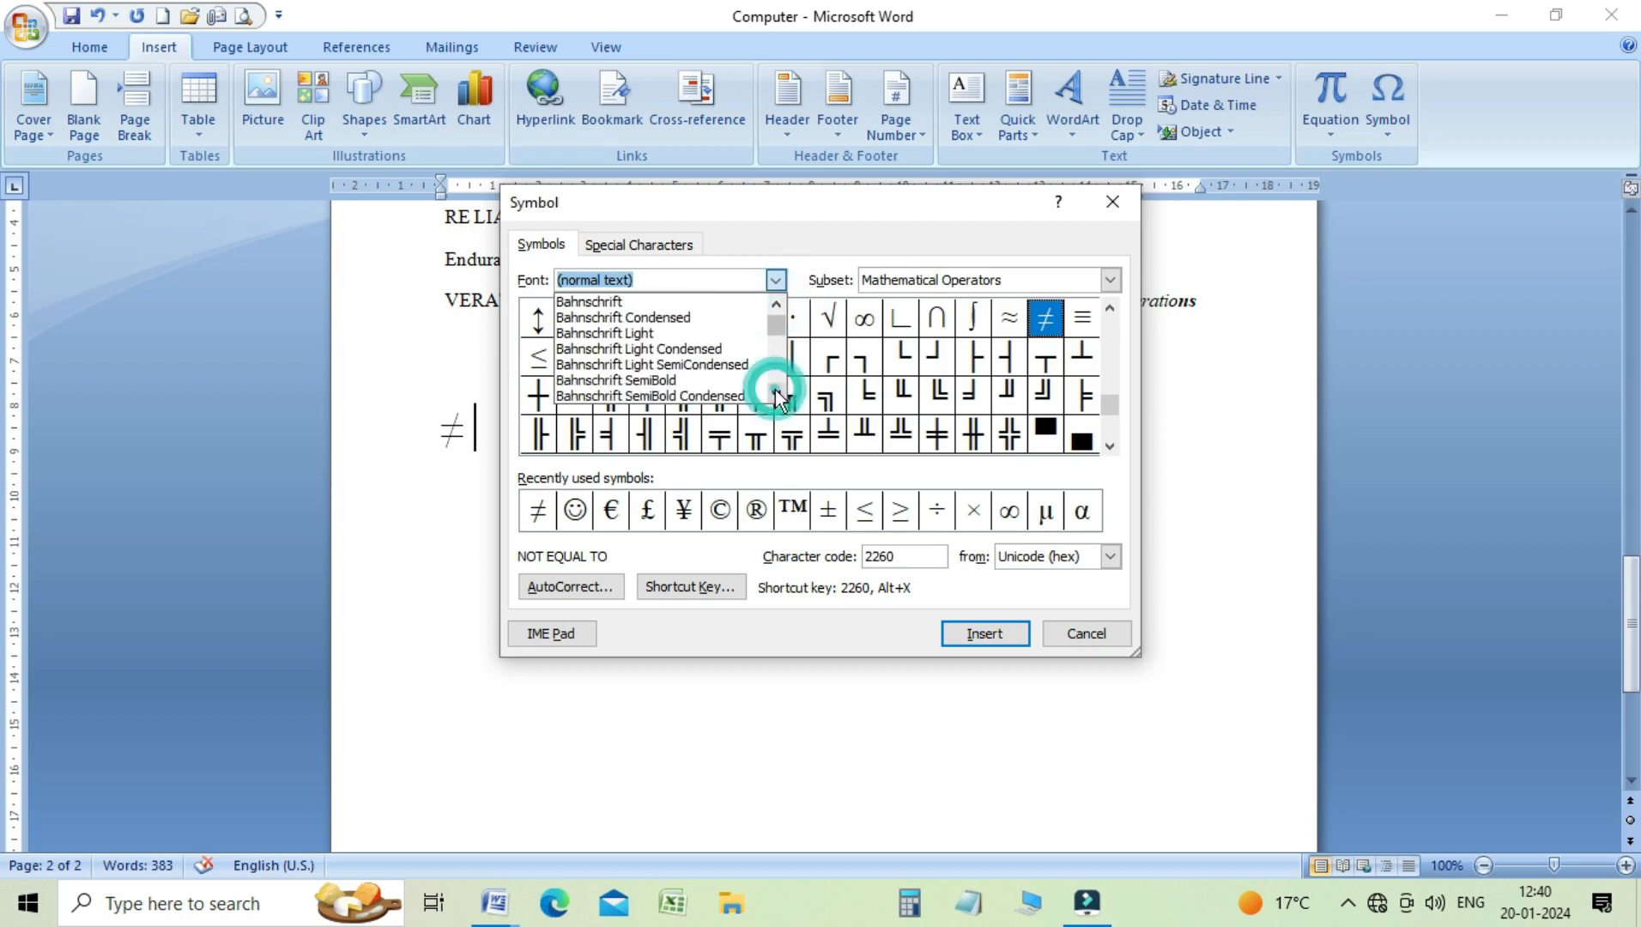
left_click(701, 382)
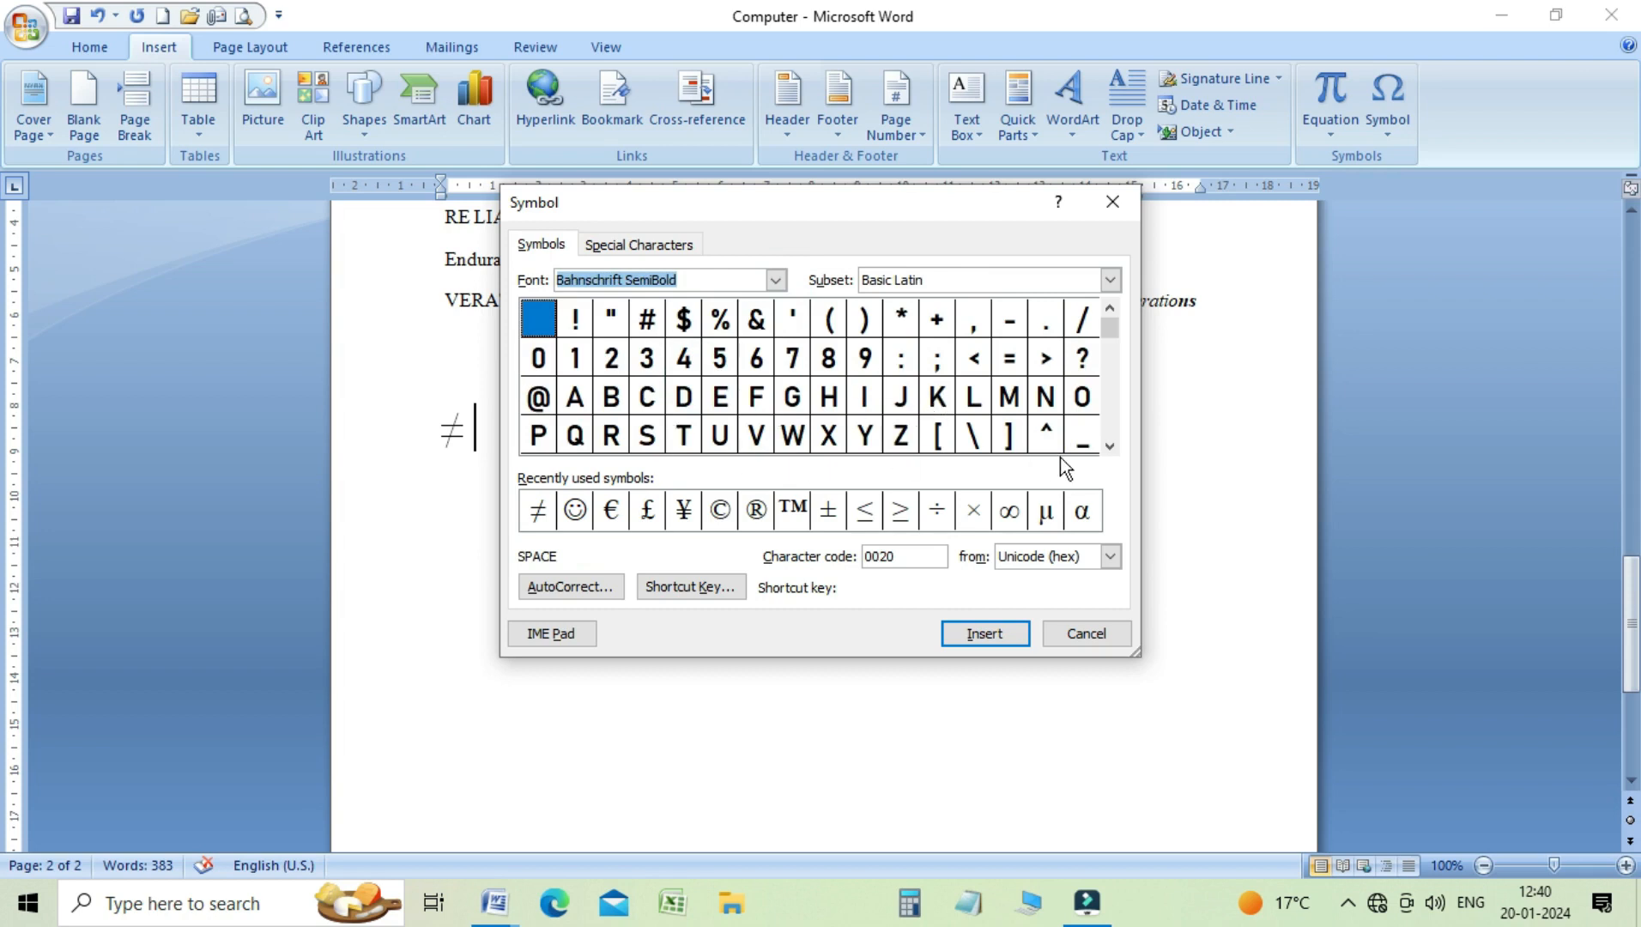
Step: Insert the Bahnschrift SemiBold character ä after the ≠ symbol and move the Symbol dialog clear of the text
left_click(1110, 445)
left_click_drag(1110, 446, 1110, 445)
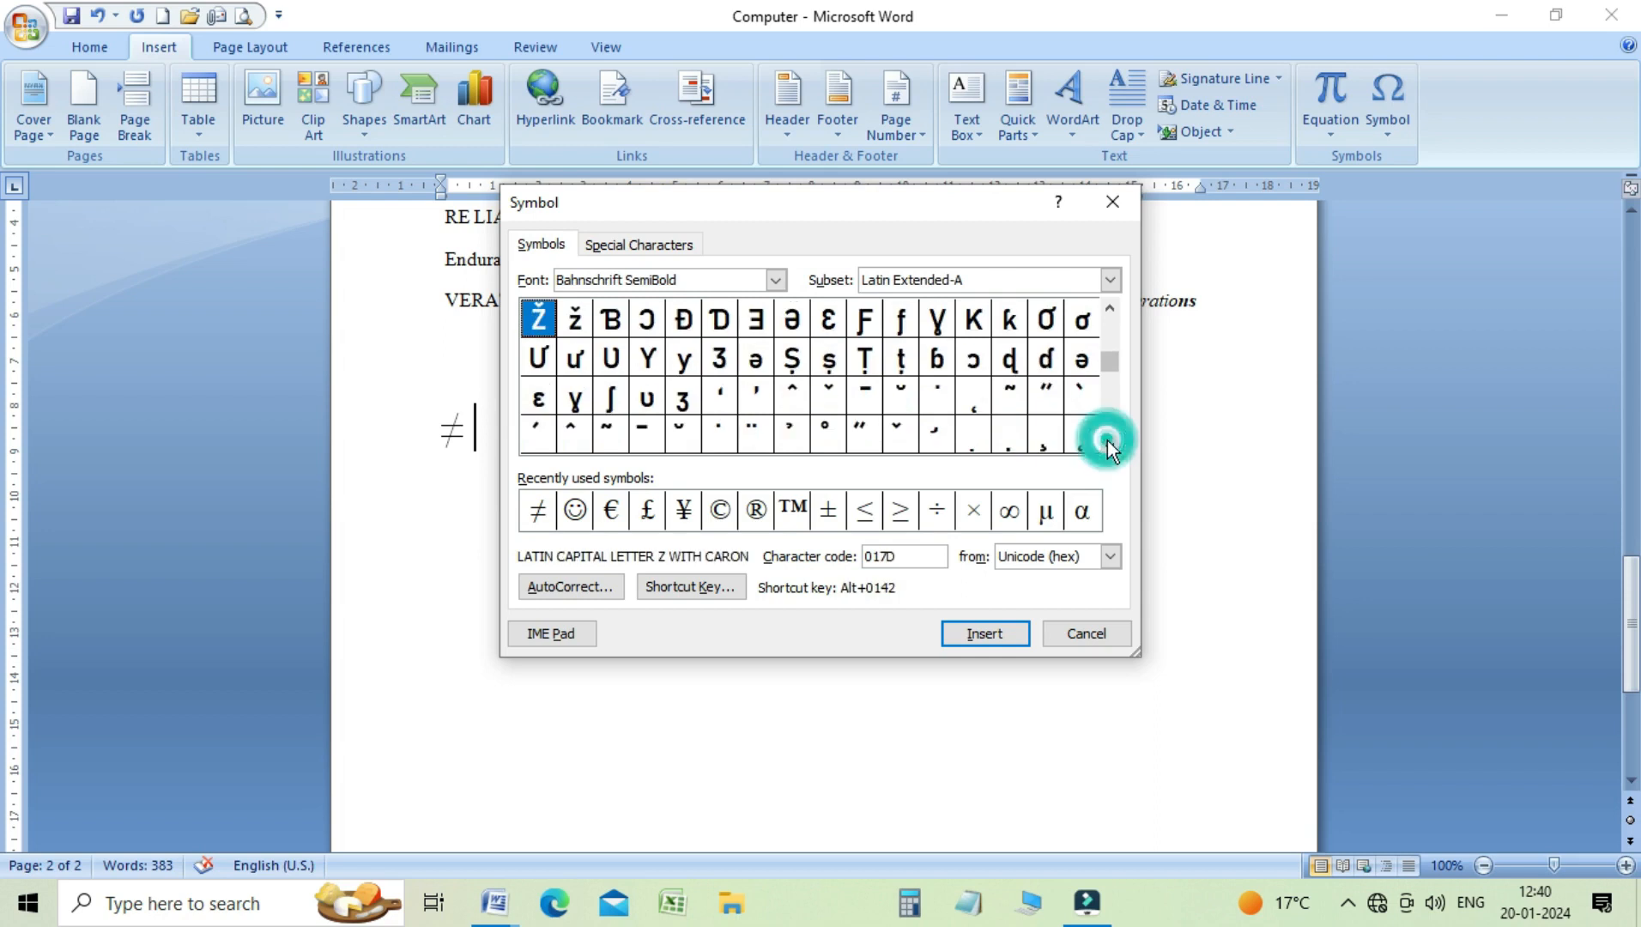
left_click_drag(1108, 317, 1108, 317)
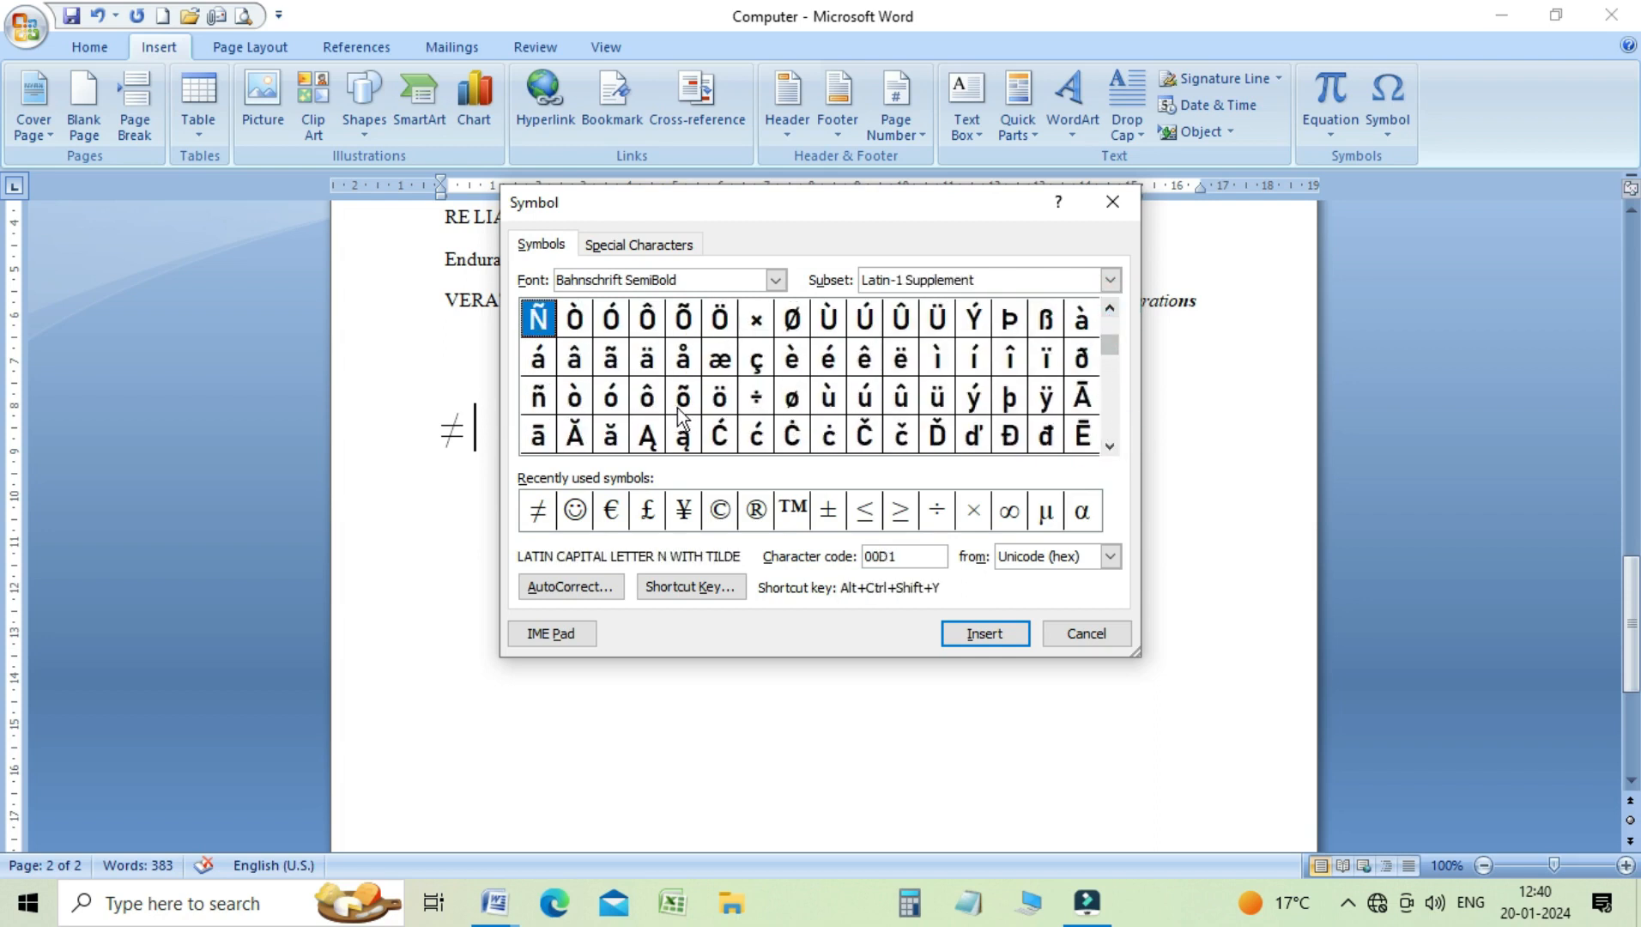
left_click(650, 364)
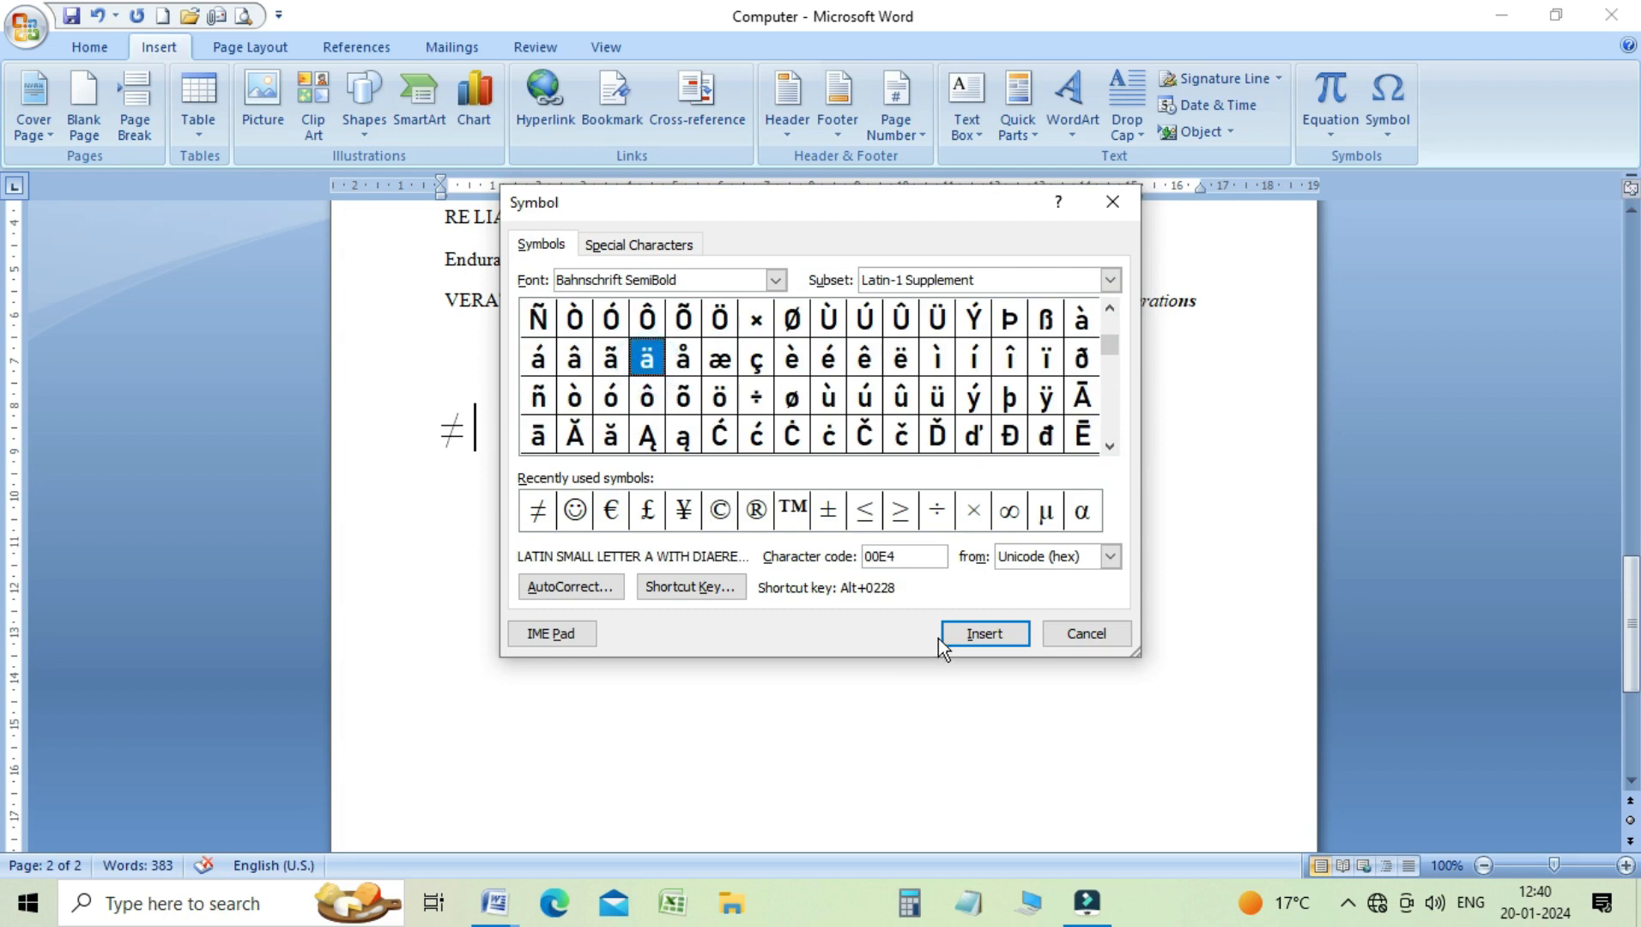
left_click(967, 642)
left_click_drag(893, 211, 1057, 225)
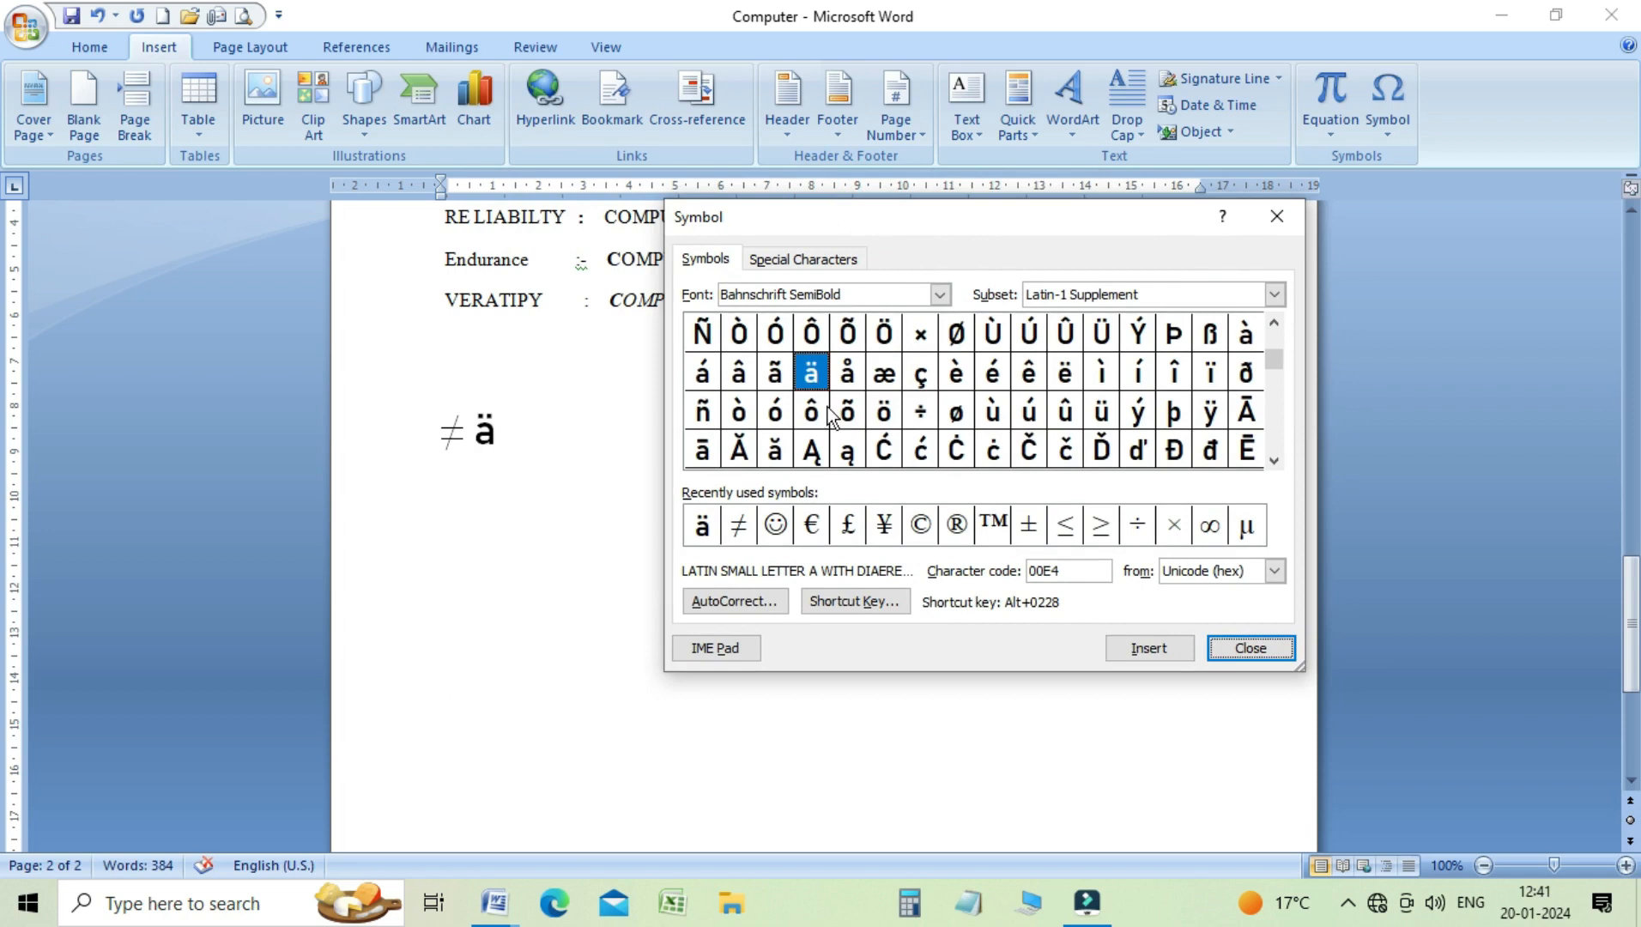
Step: Change the symbol font to Wingdings
left_click(940, 295)
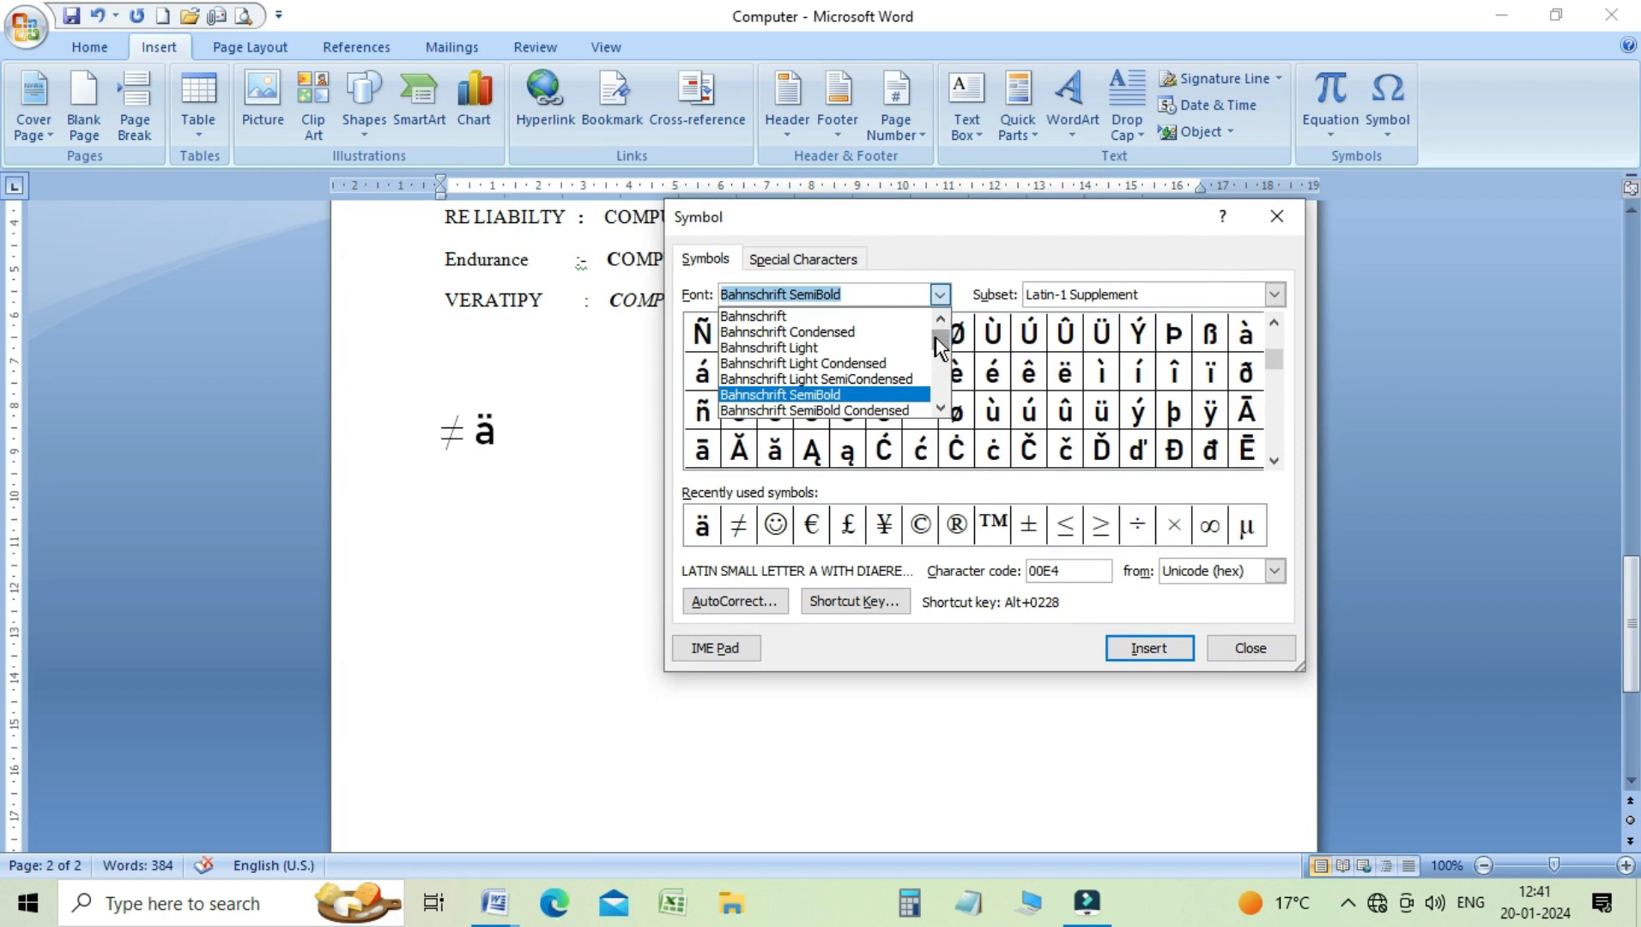
left_click_drag(937, 338, 945, 406)
left_click(945, 409)
left_click(945, 407)
left_click(940, 318)
left_click(940, 319)
left_click(941, 318)
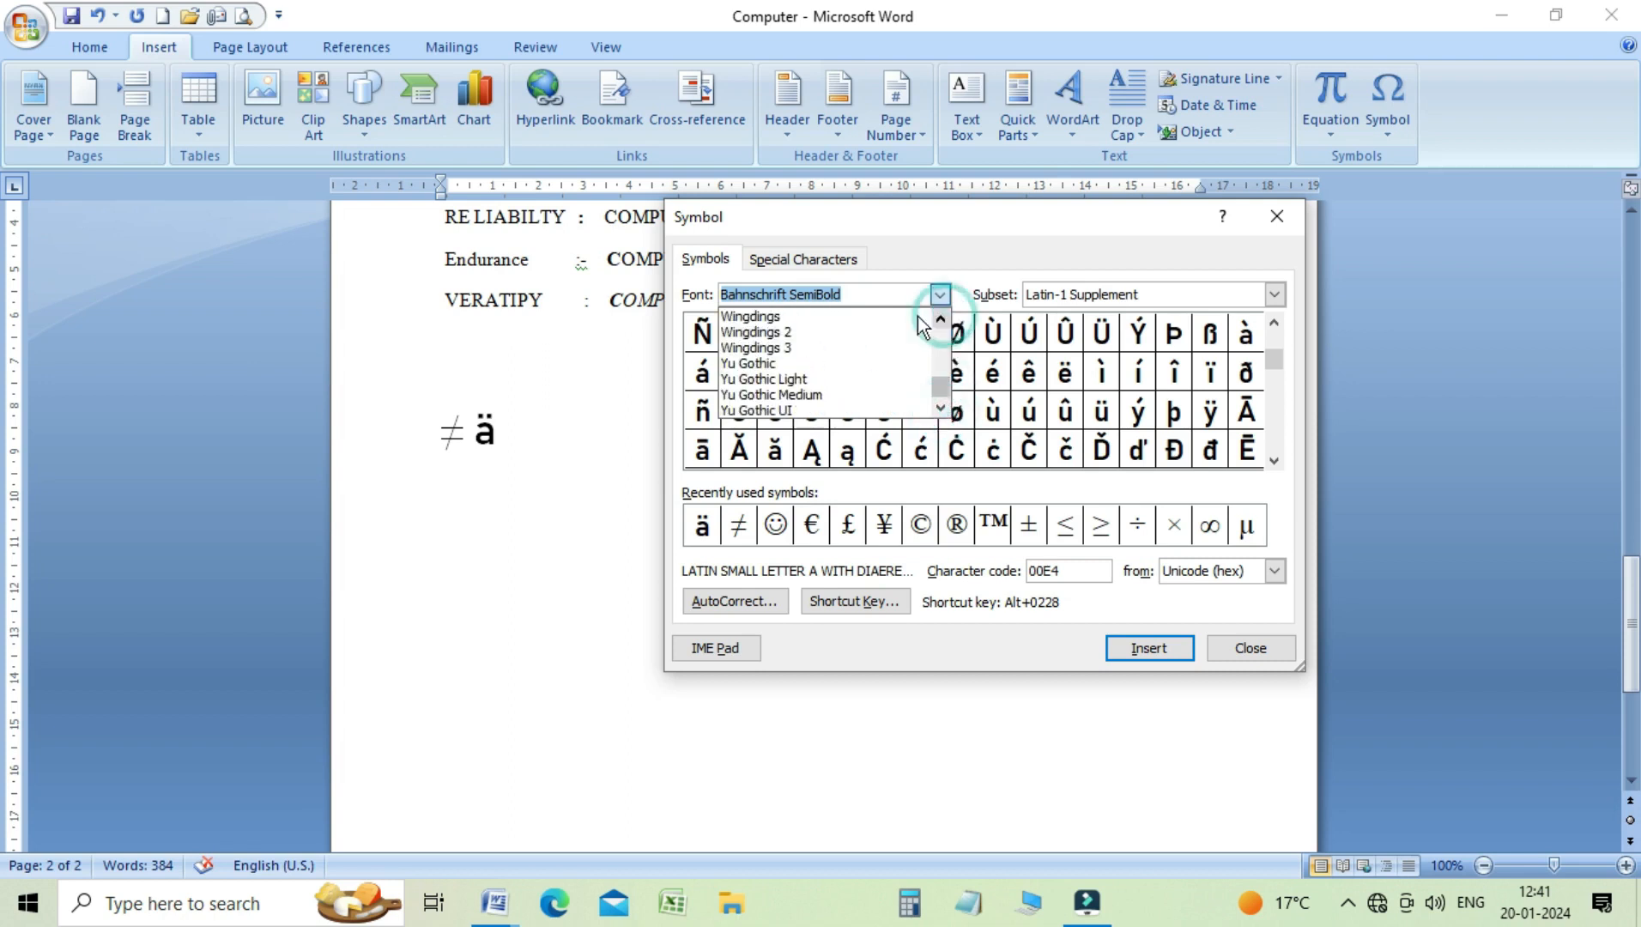
left_click(751, 316)
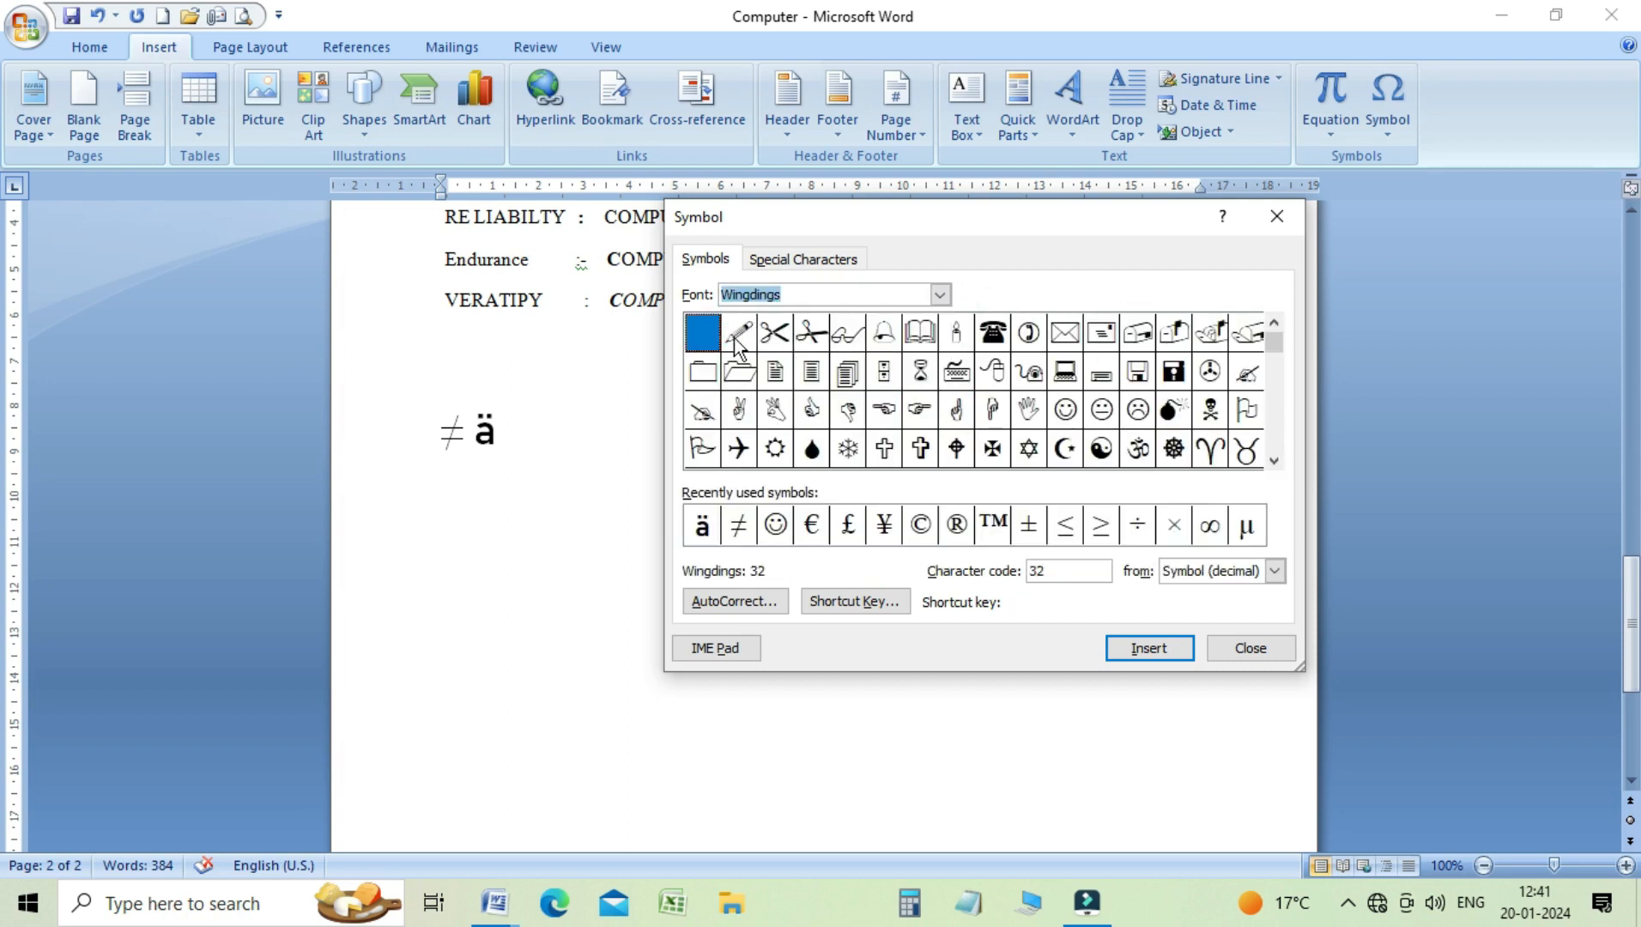
Step: Insert the Wingdings black telephone symbol, character code 40, after the ä
left_click(993, 333)
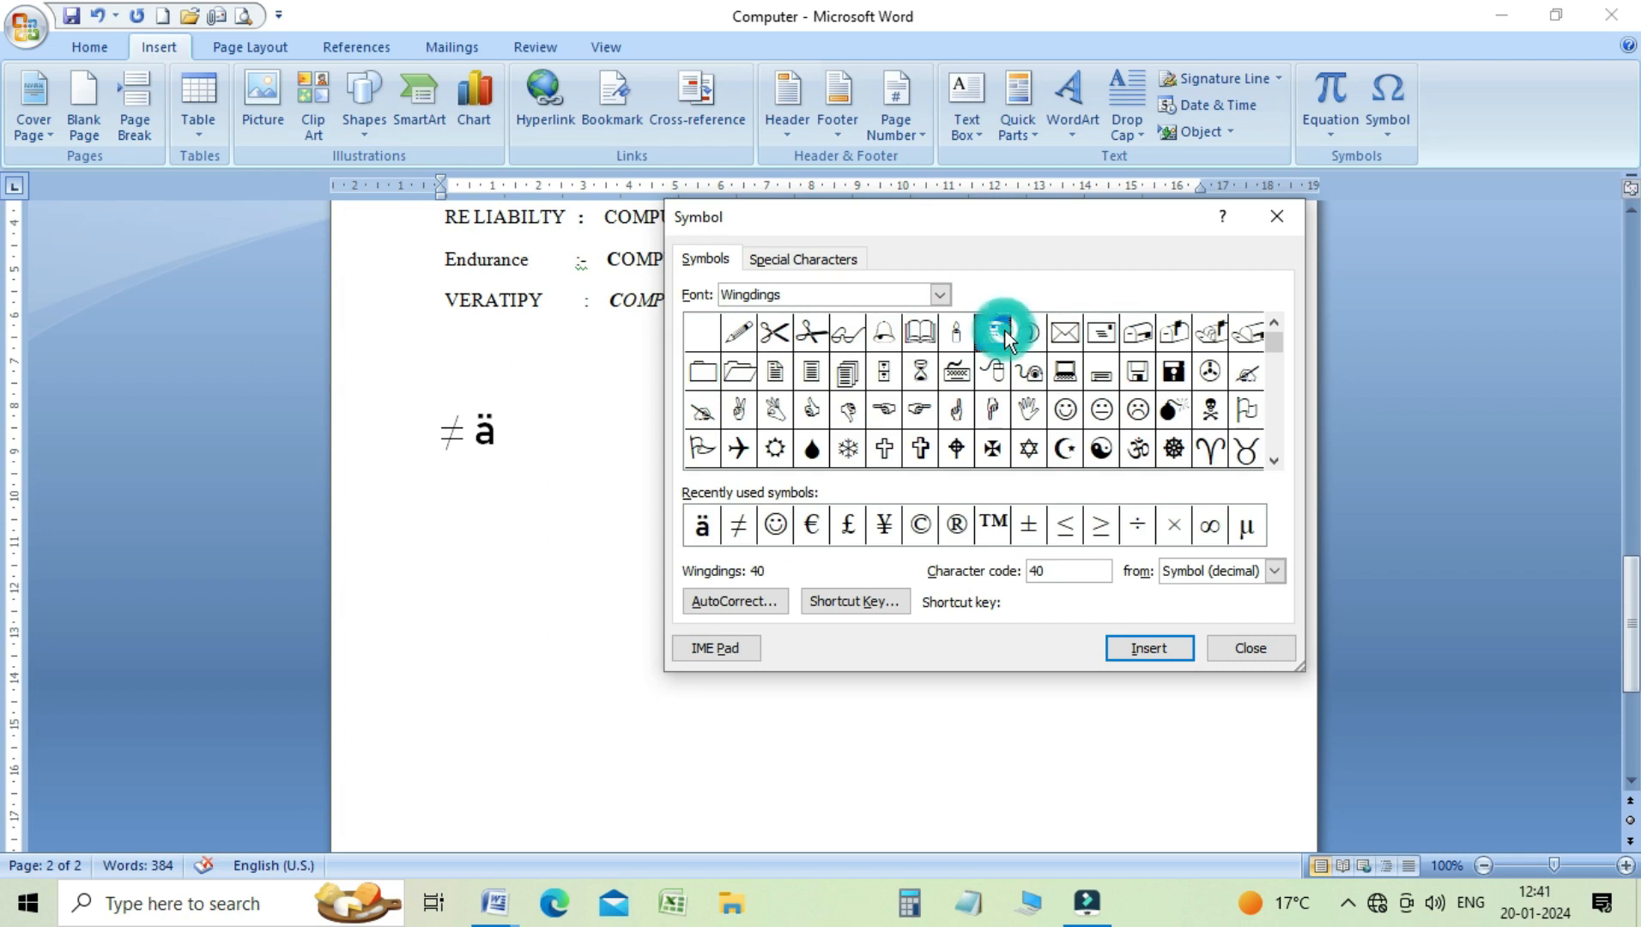
left_click(848, 333)
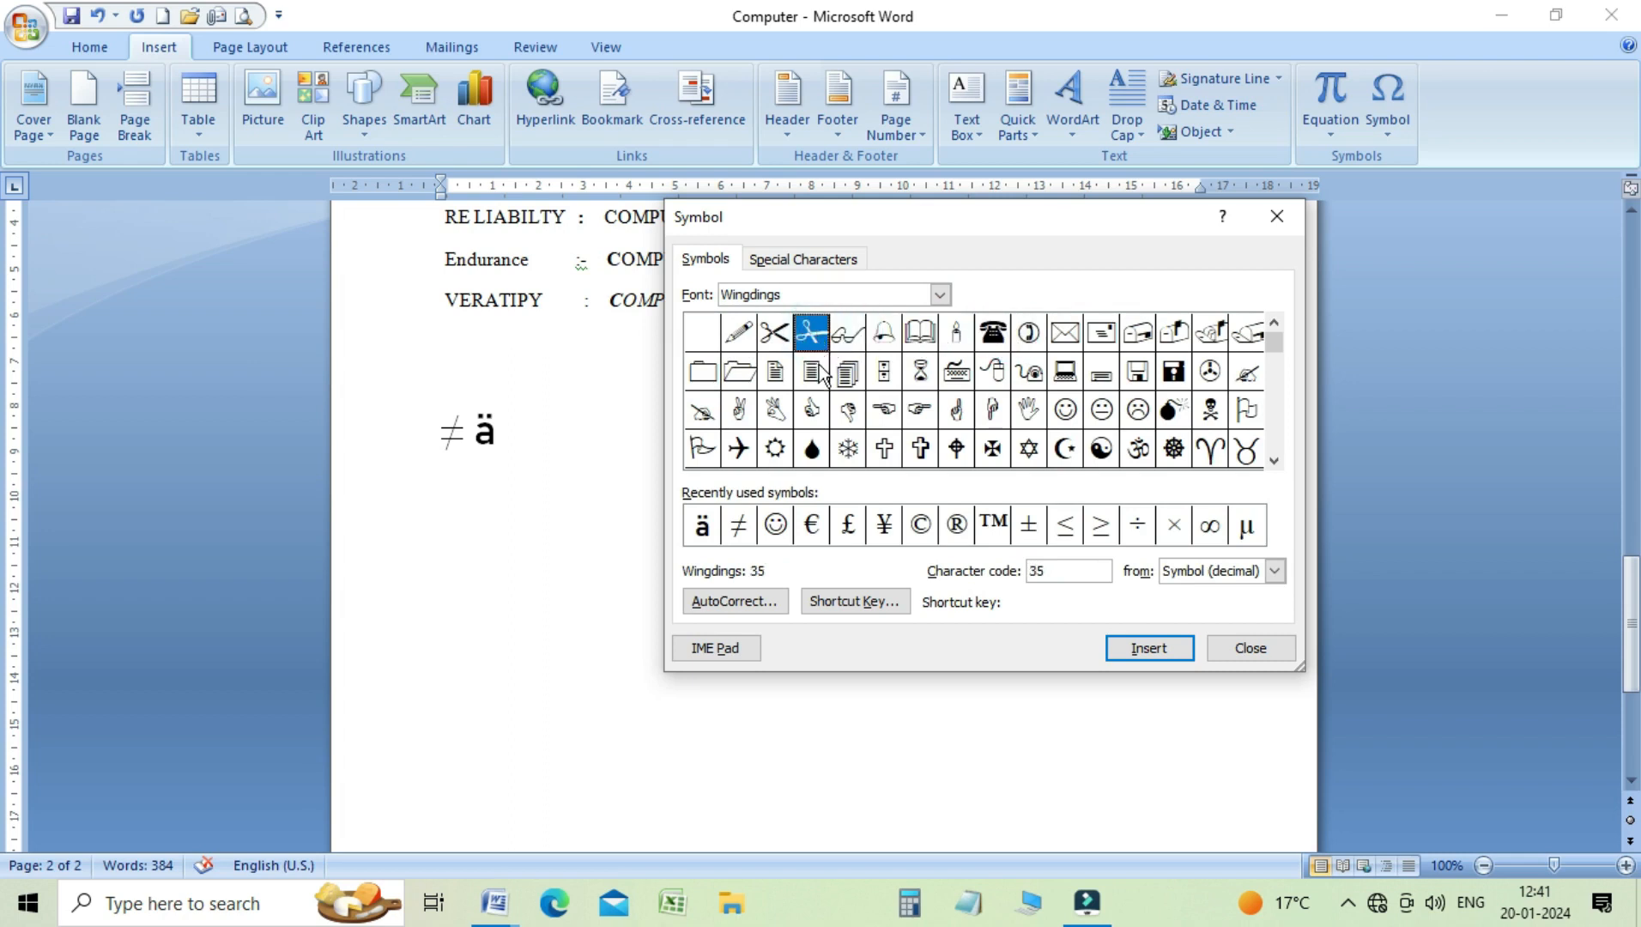
left_click(748, 414)
left_click(748, 455)
left_click(992, 336)
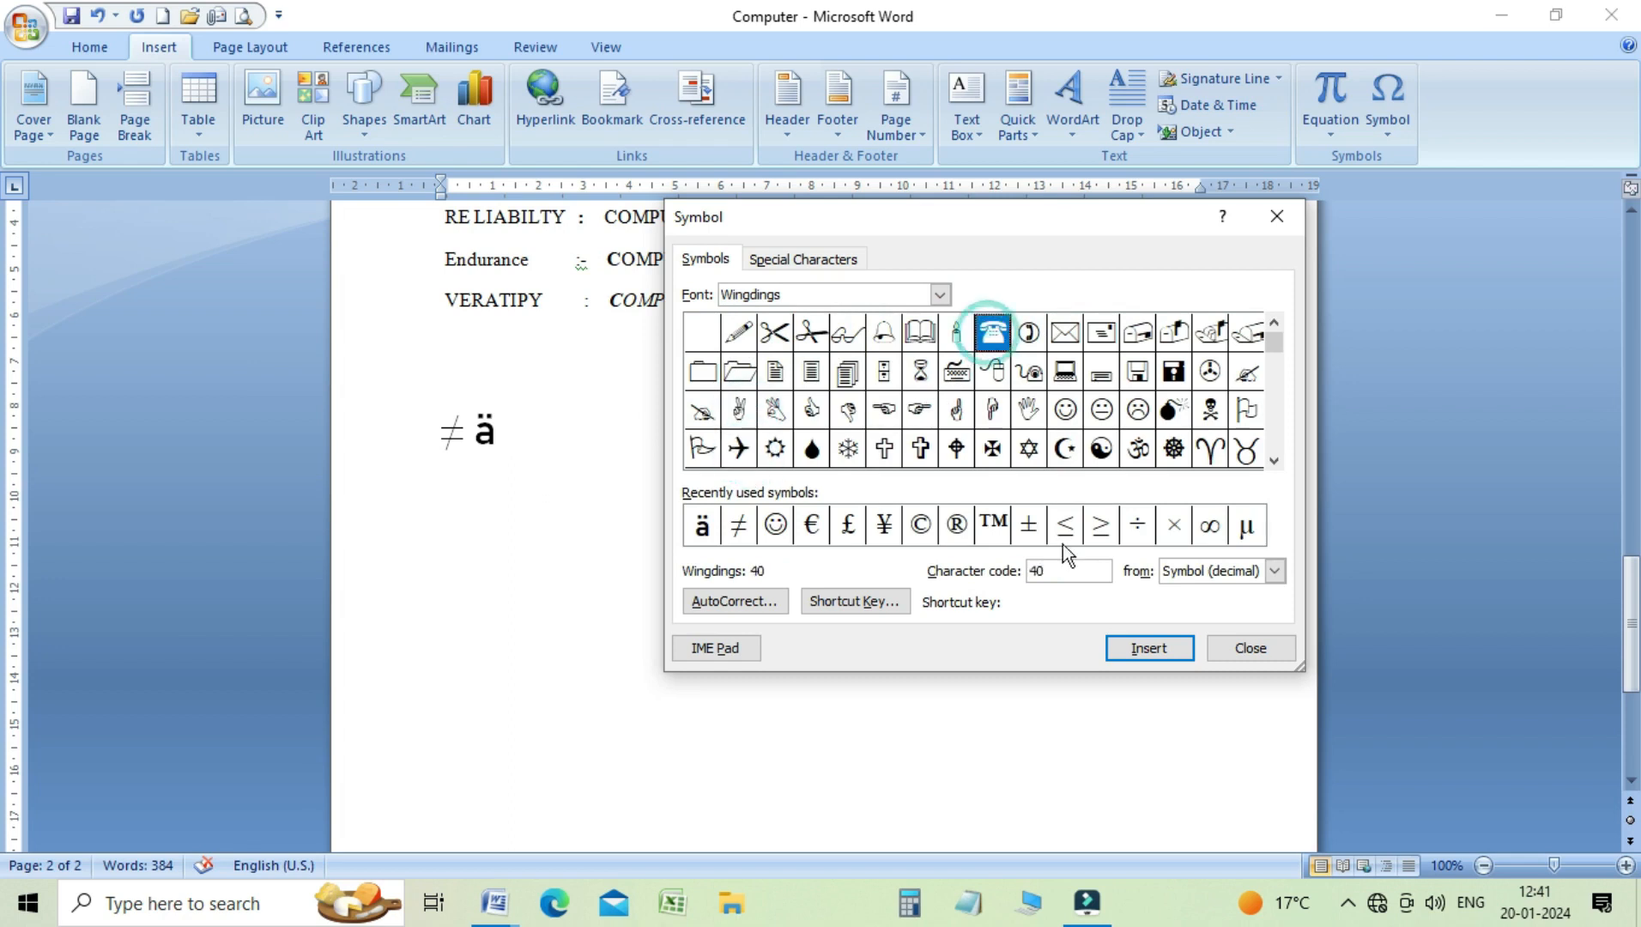
left_click(1140, 649)
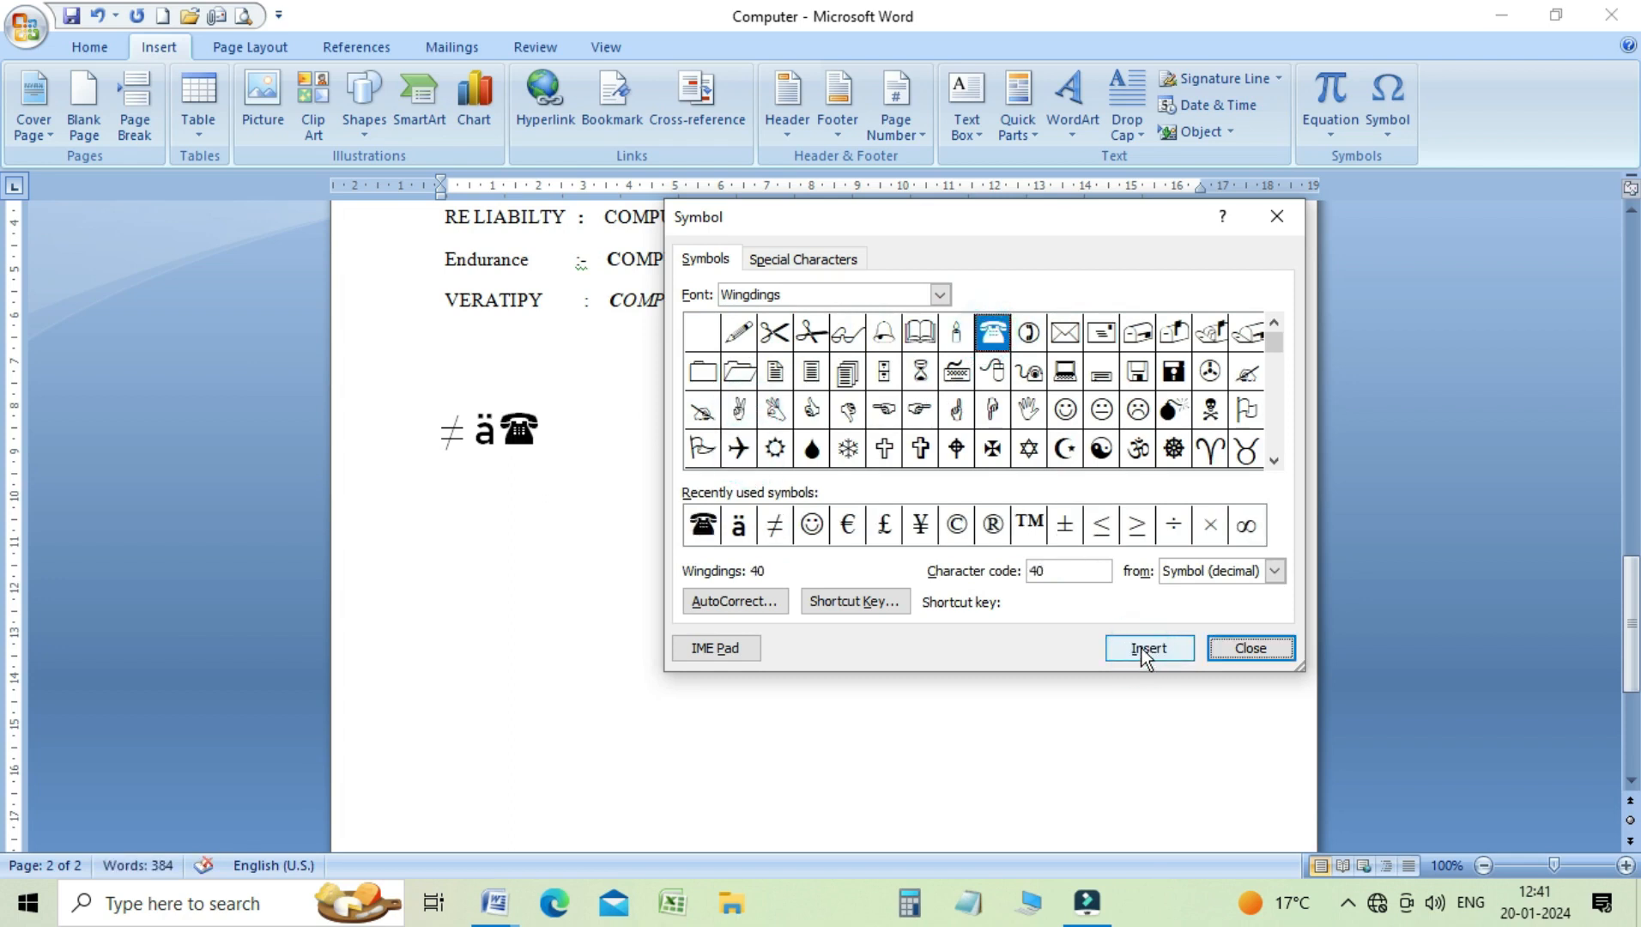
Step: Insert the Wingdings arrow pointing down and left, character code 229, after the telephone symbol
left_click(1274, 461)
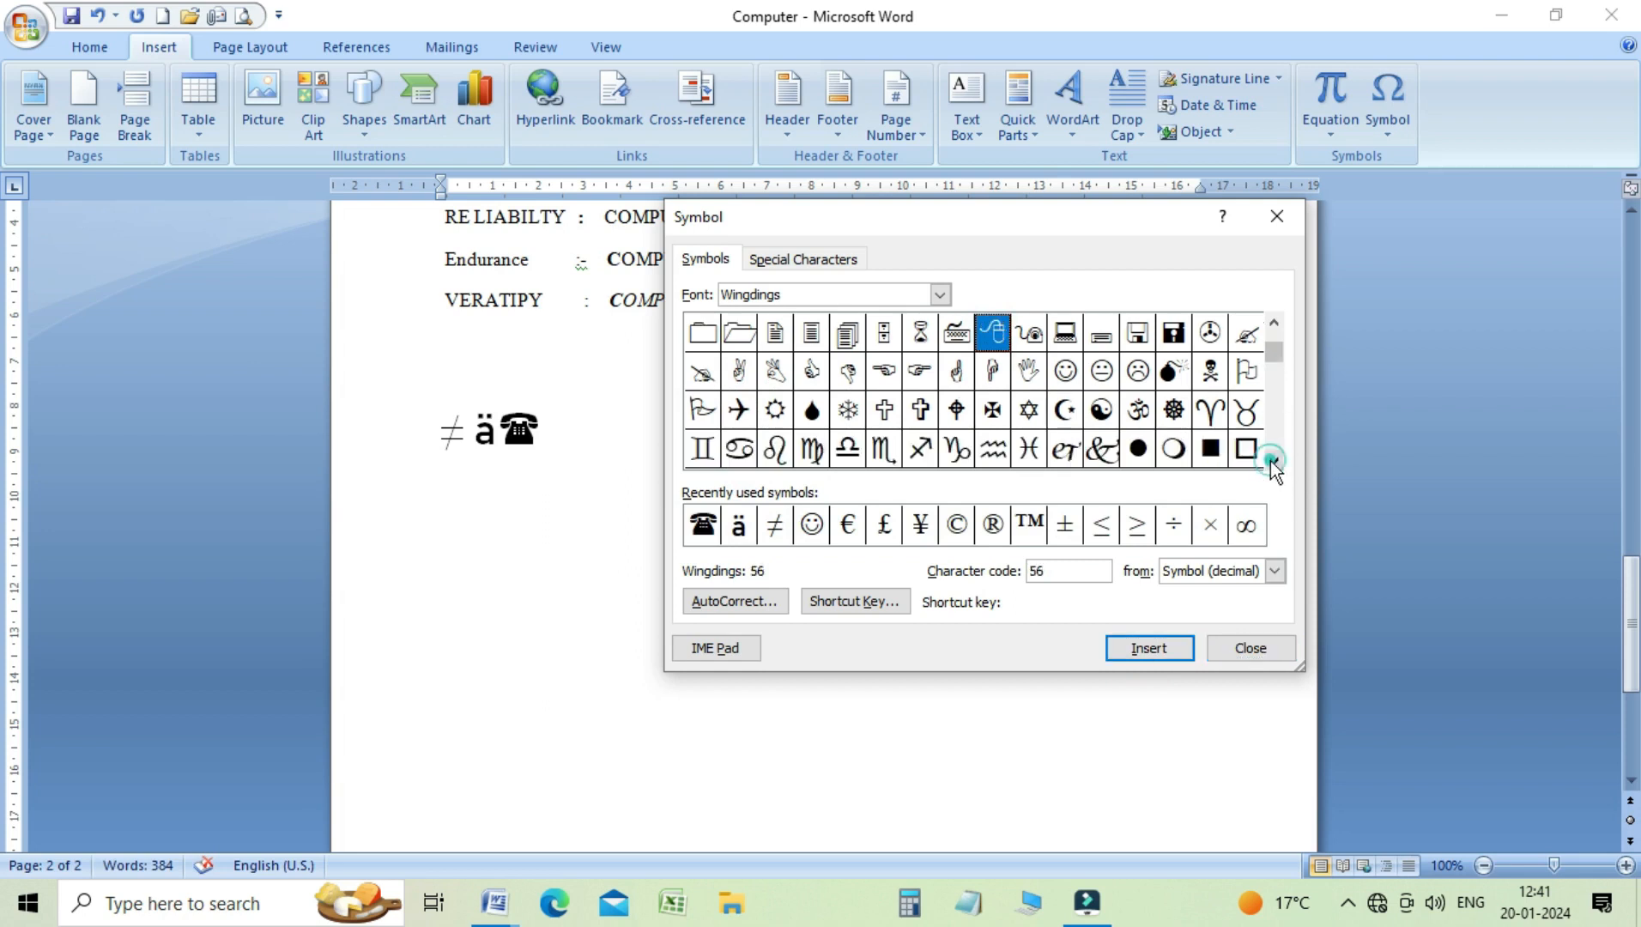
left_click(1274, 461)
left_click(1274, 461)
left_click(1274, 460)
left_click(1274, 461)
left_click(1274, 461)
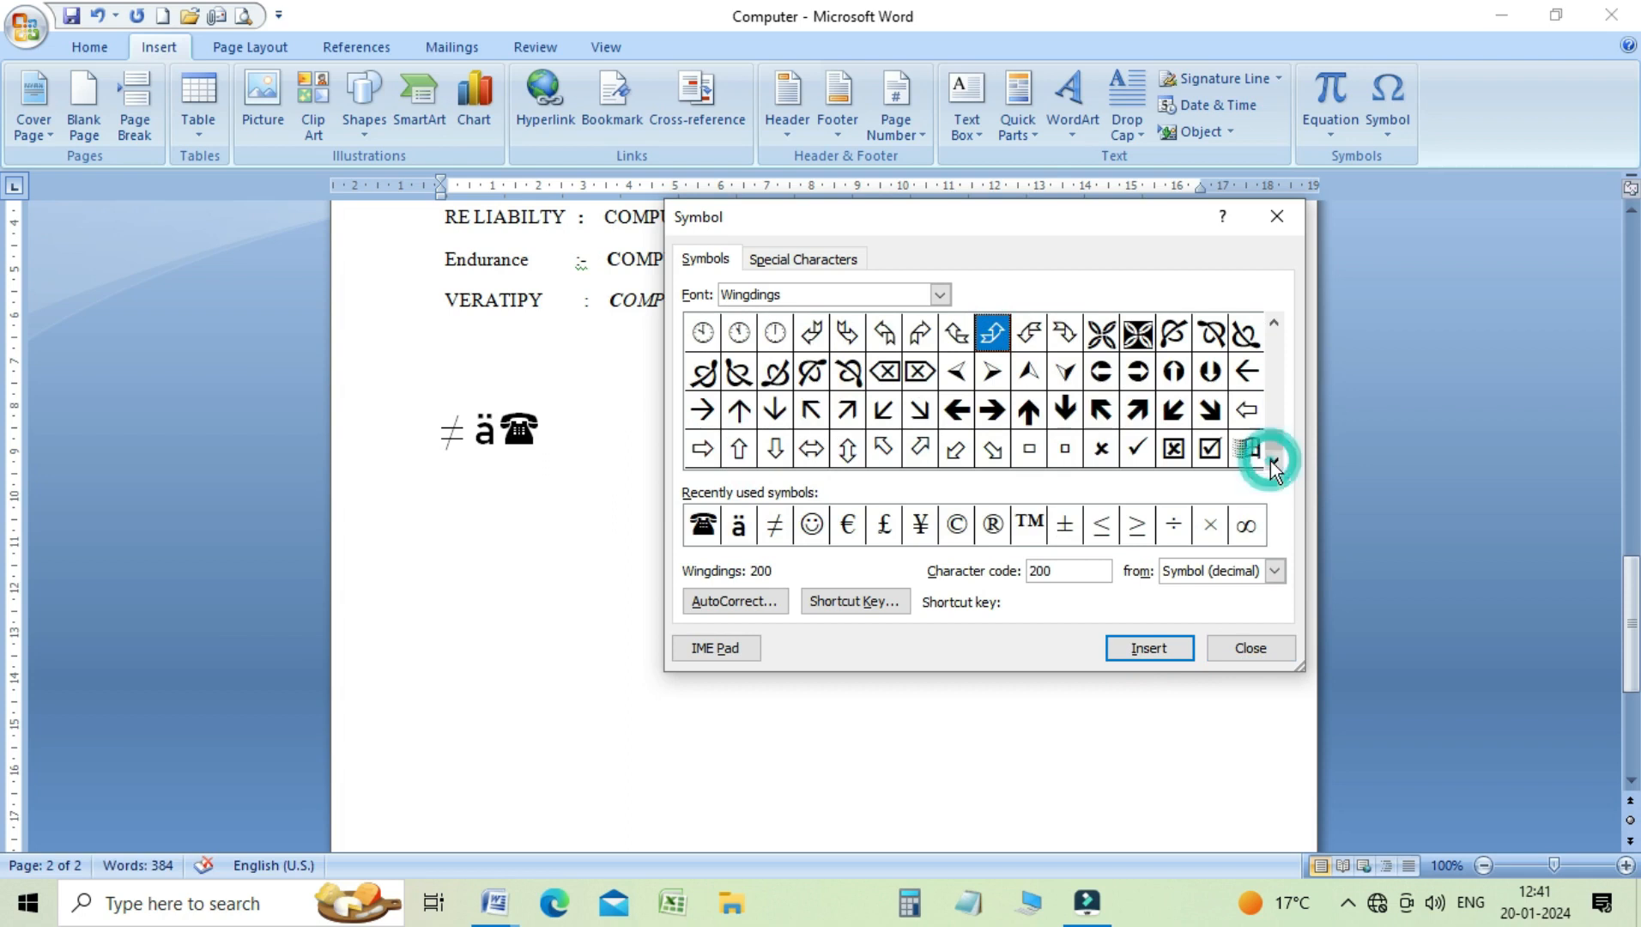
left_click(1274, 461)
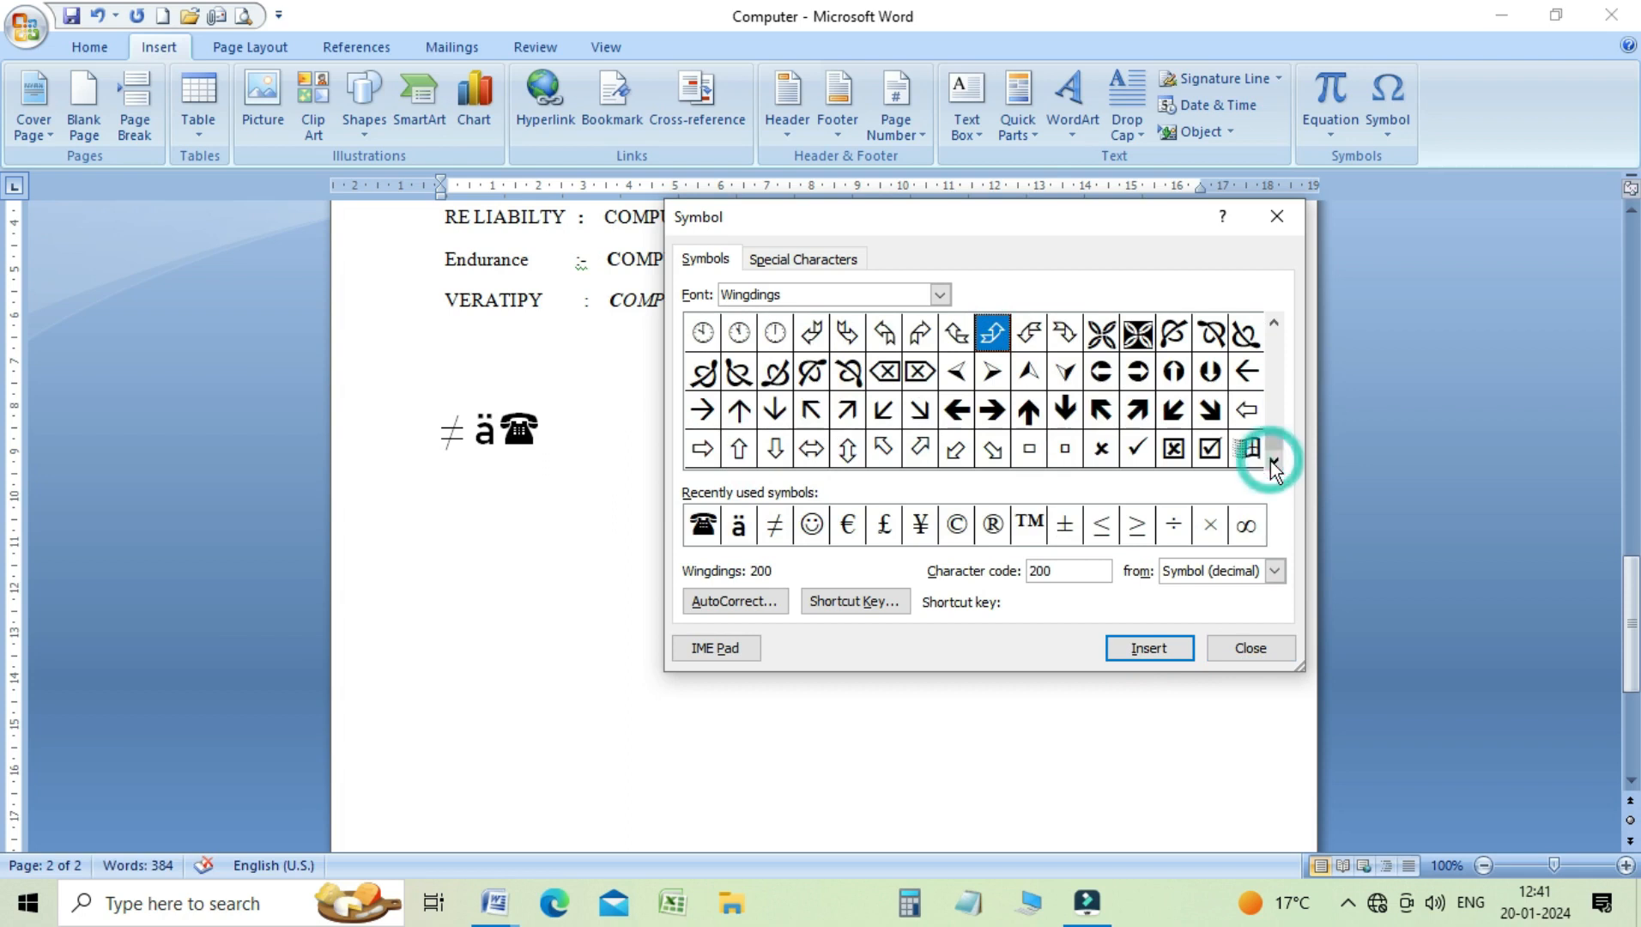
left_click(887, 412)
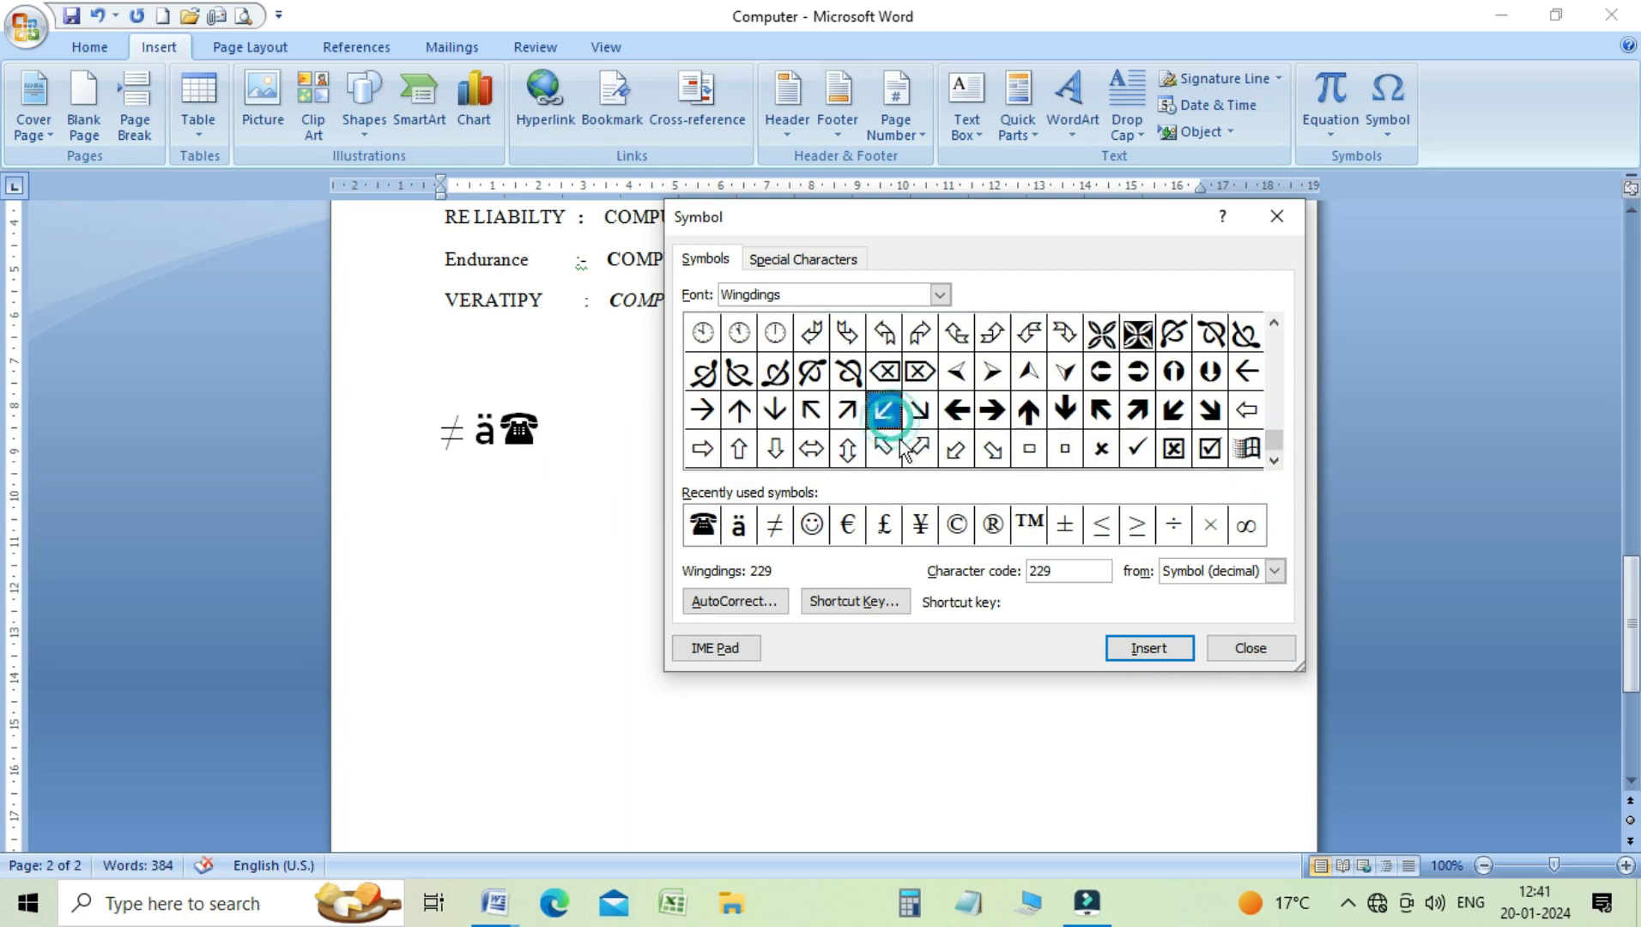
left_click(1136, 657)
left_click(1021, 249)
left_click_drag(1058, 227, 1095, 229)
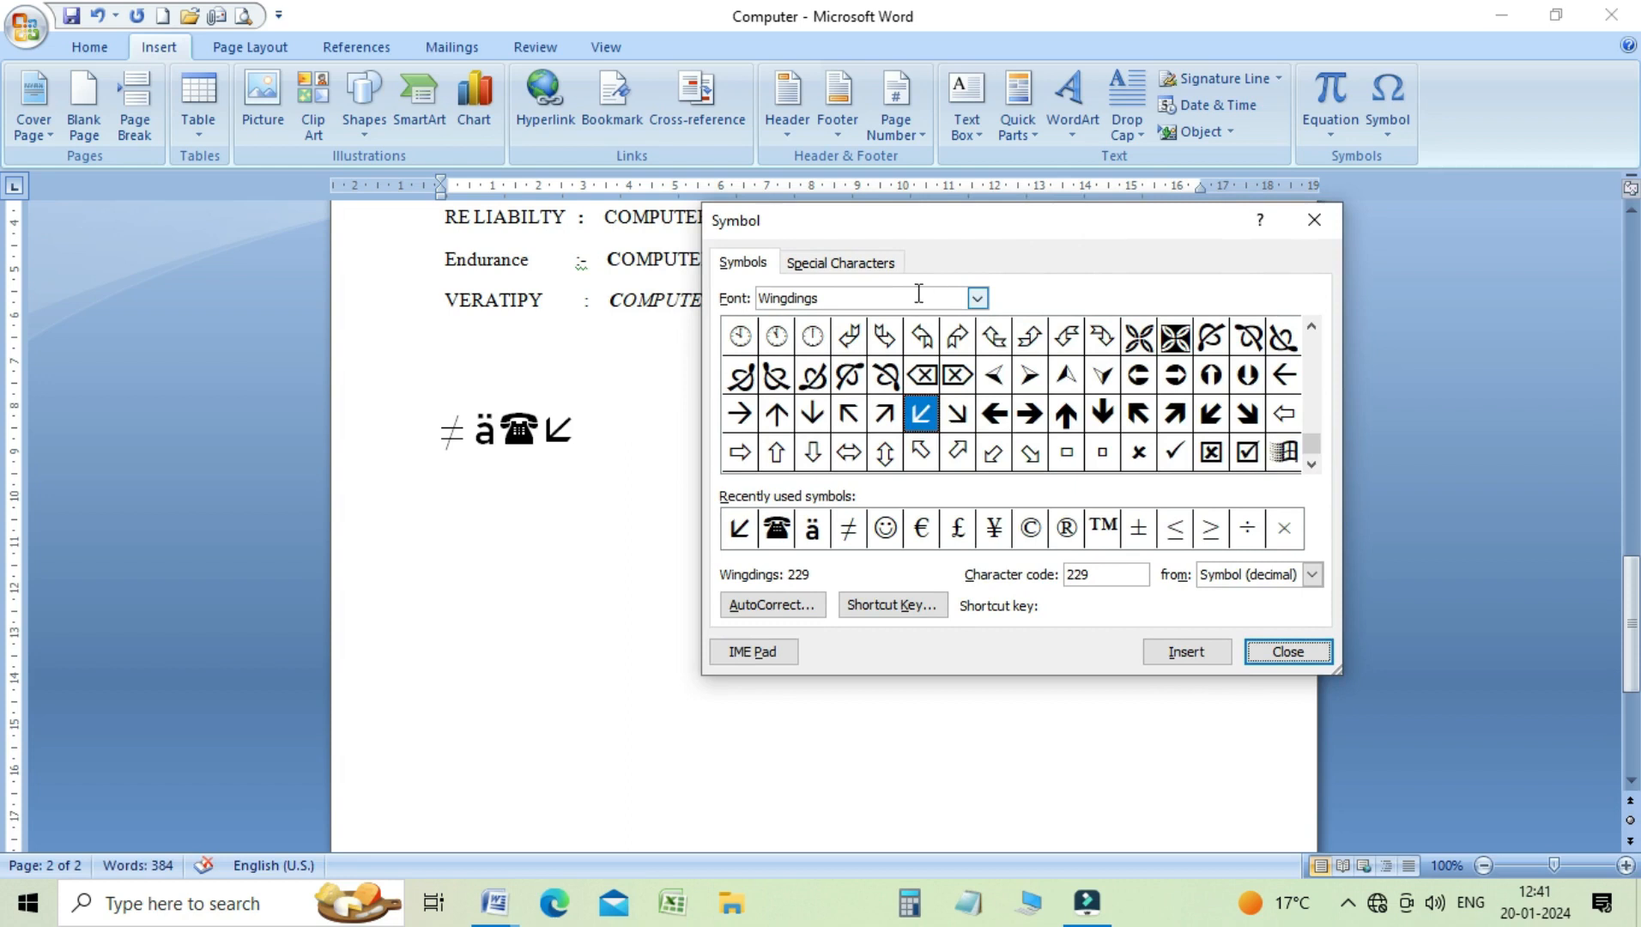
Step: Insert the Copyright special character after the arrow, close the Symbol dialog, and add a second © beside it
left_click(858, 260)
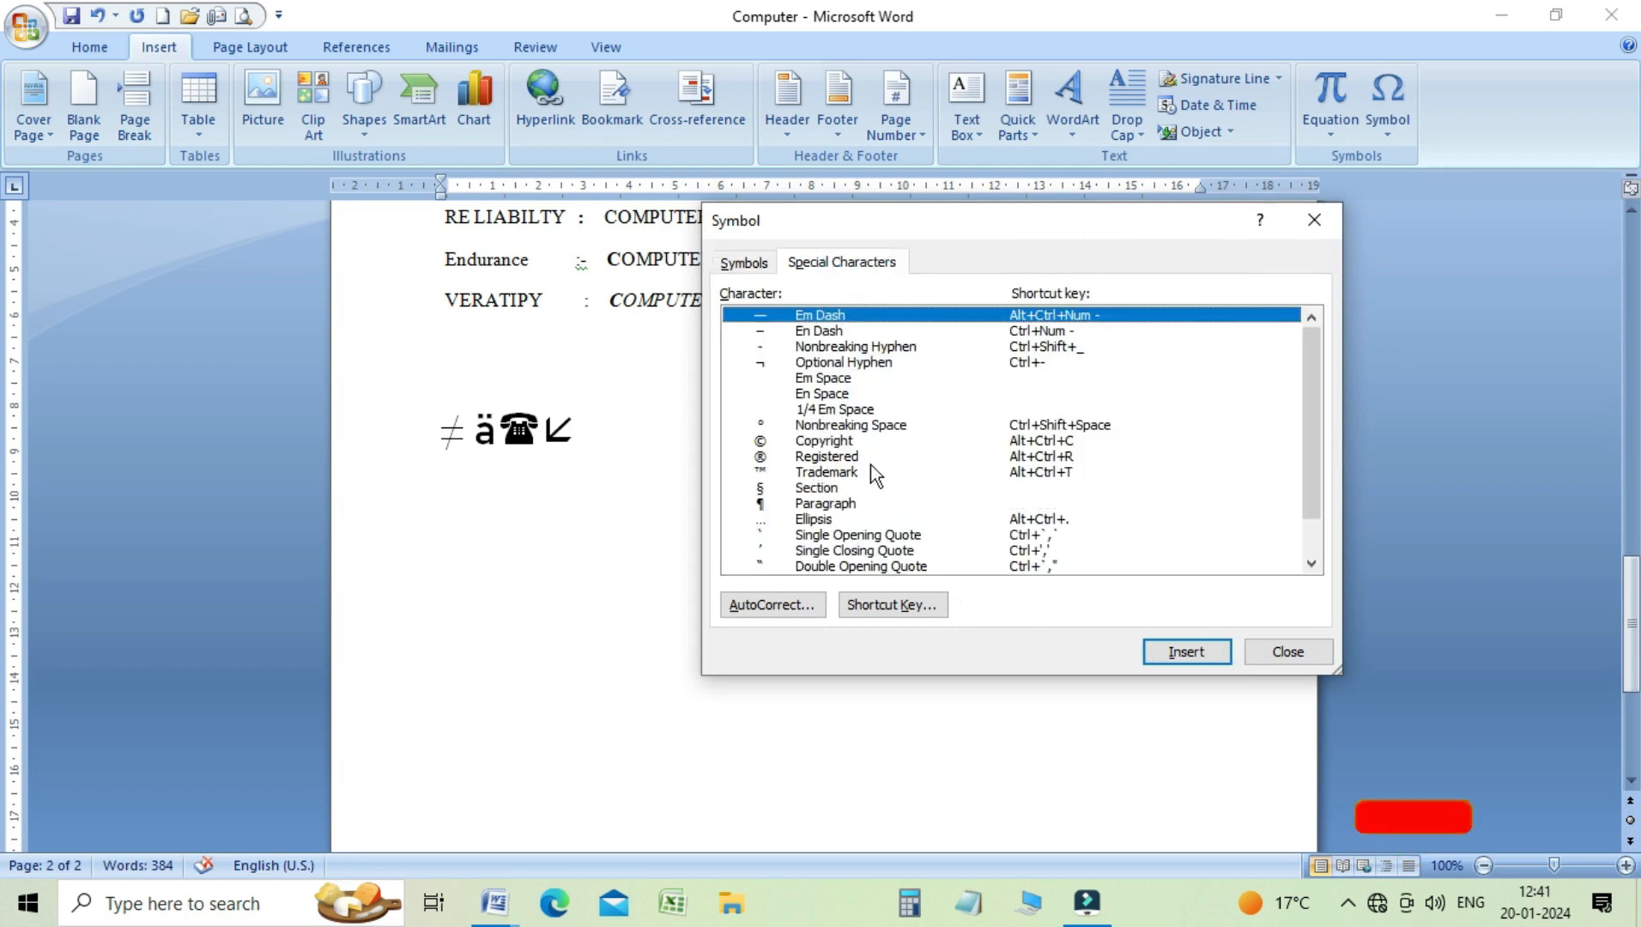
left_click(820, 445)
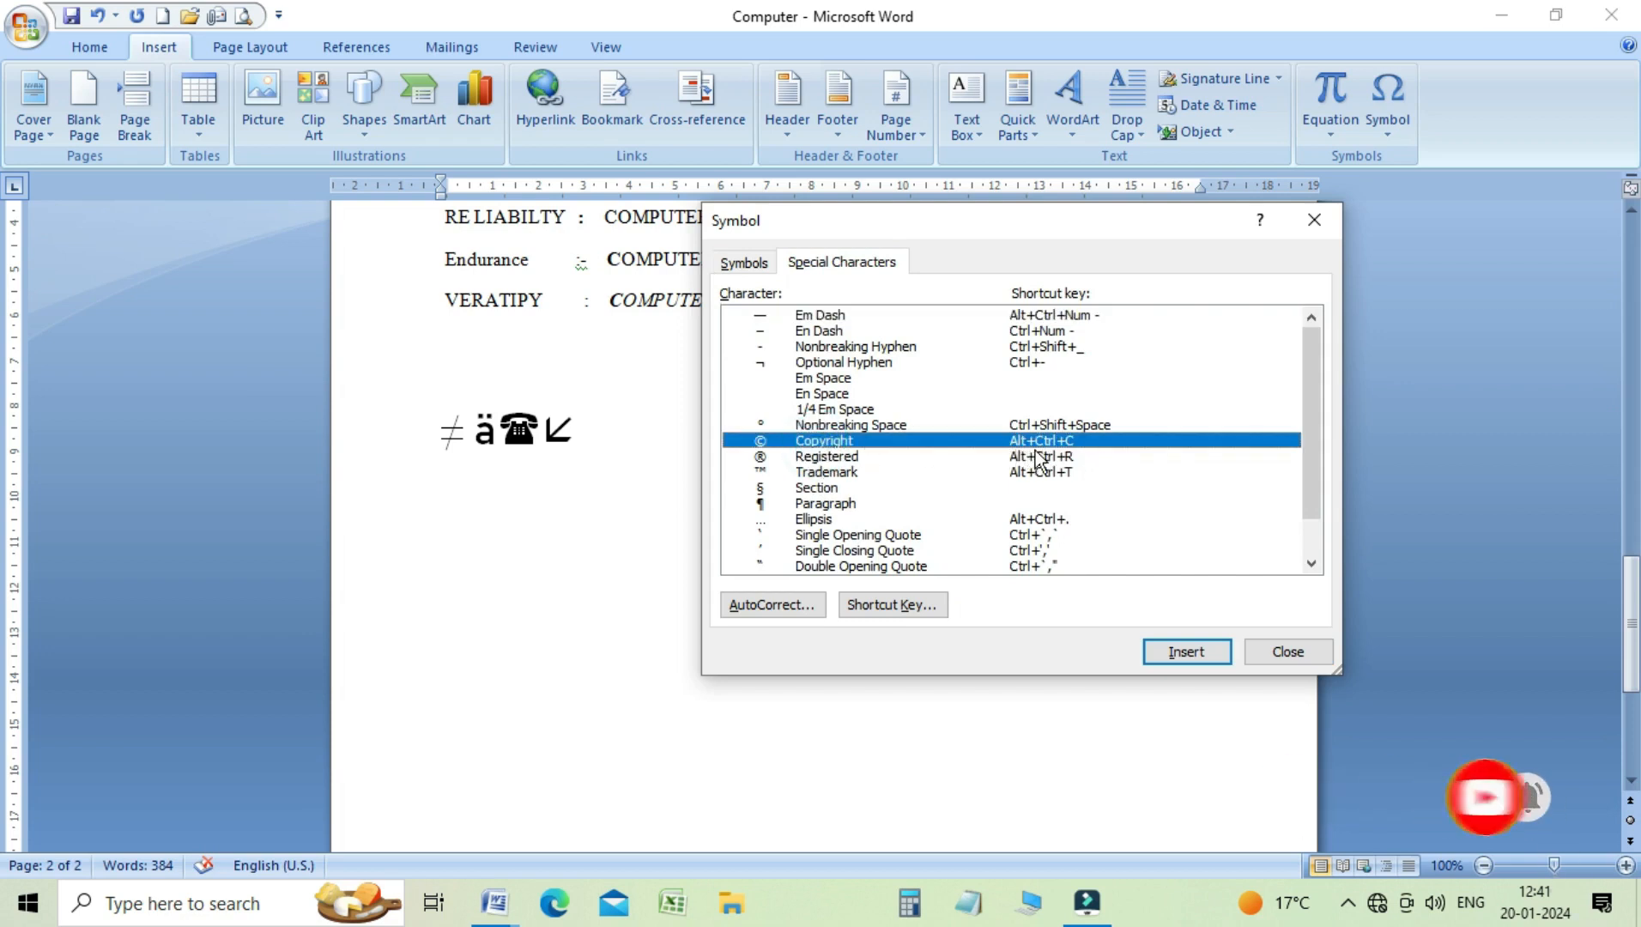
left_click(1200, 660)
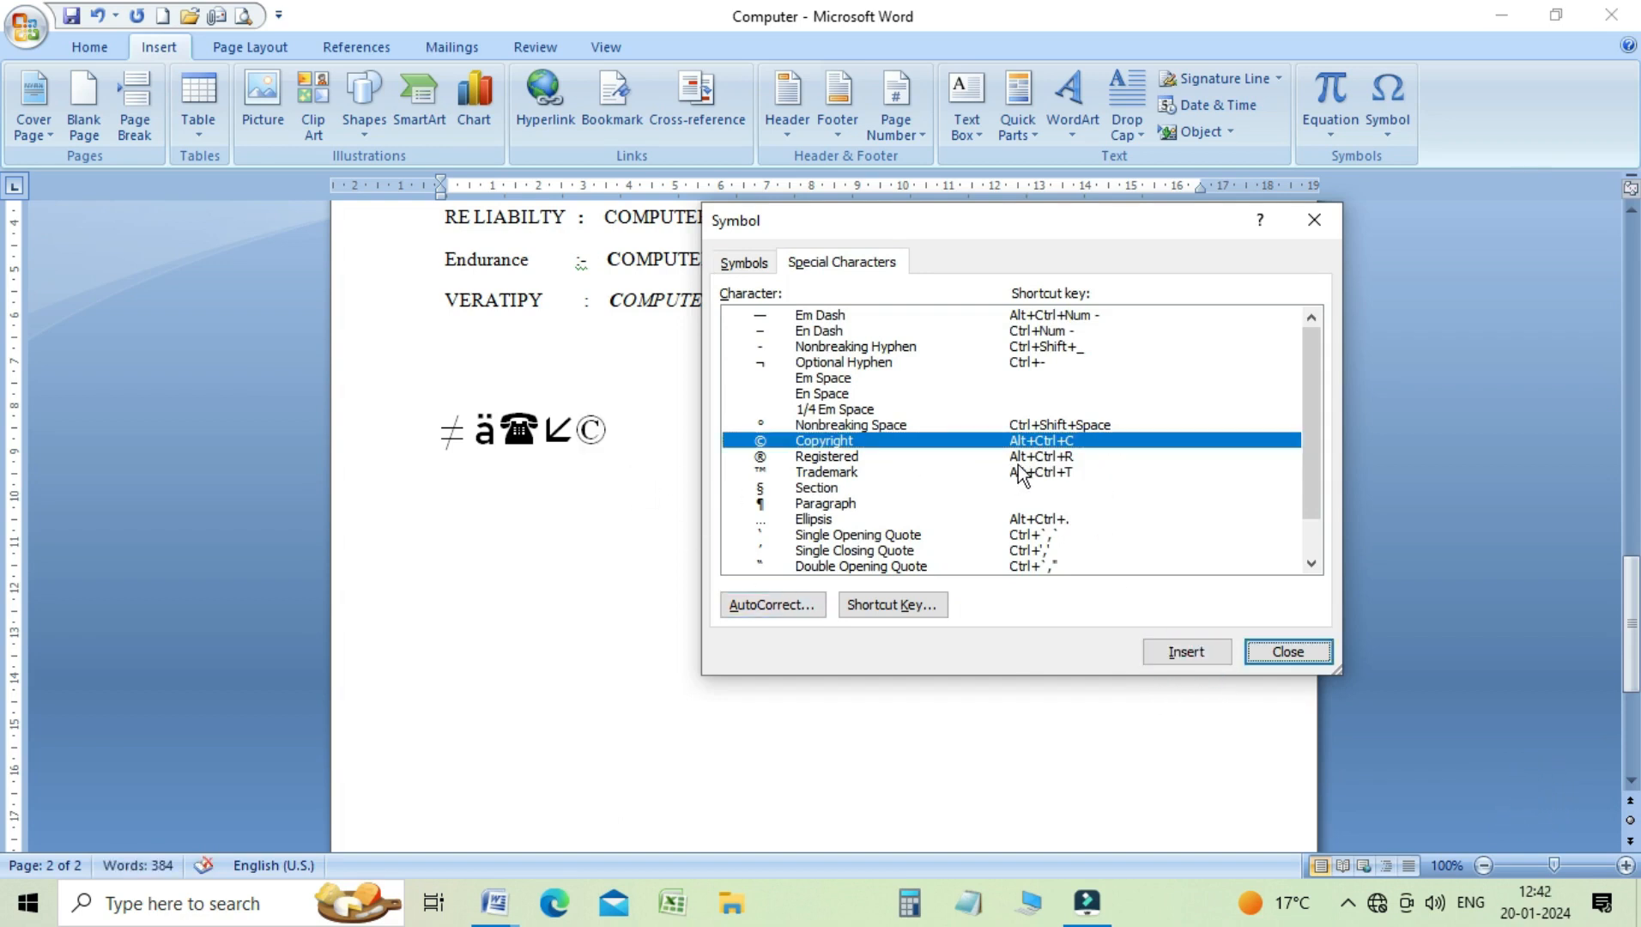
left_click(1289, 652)
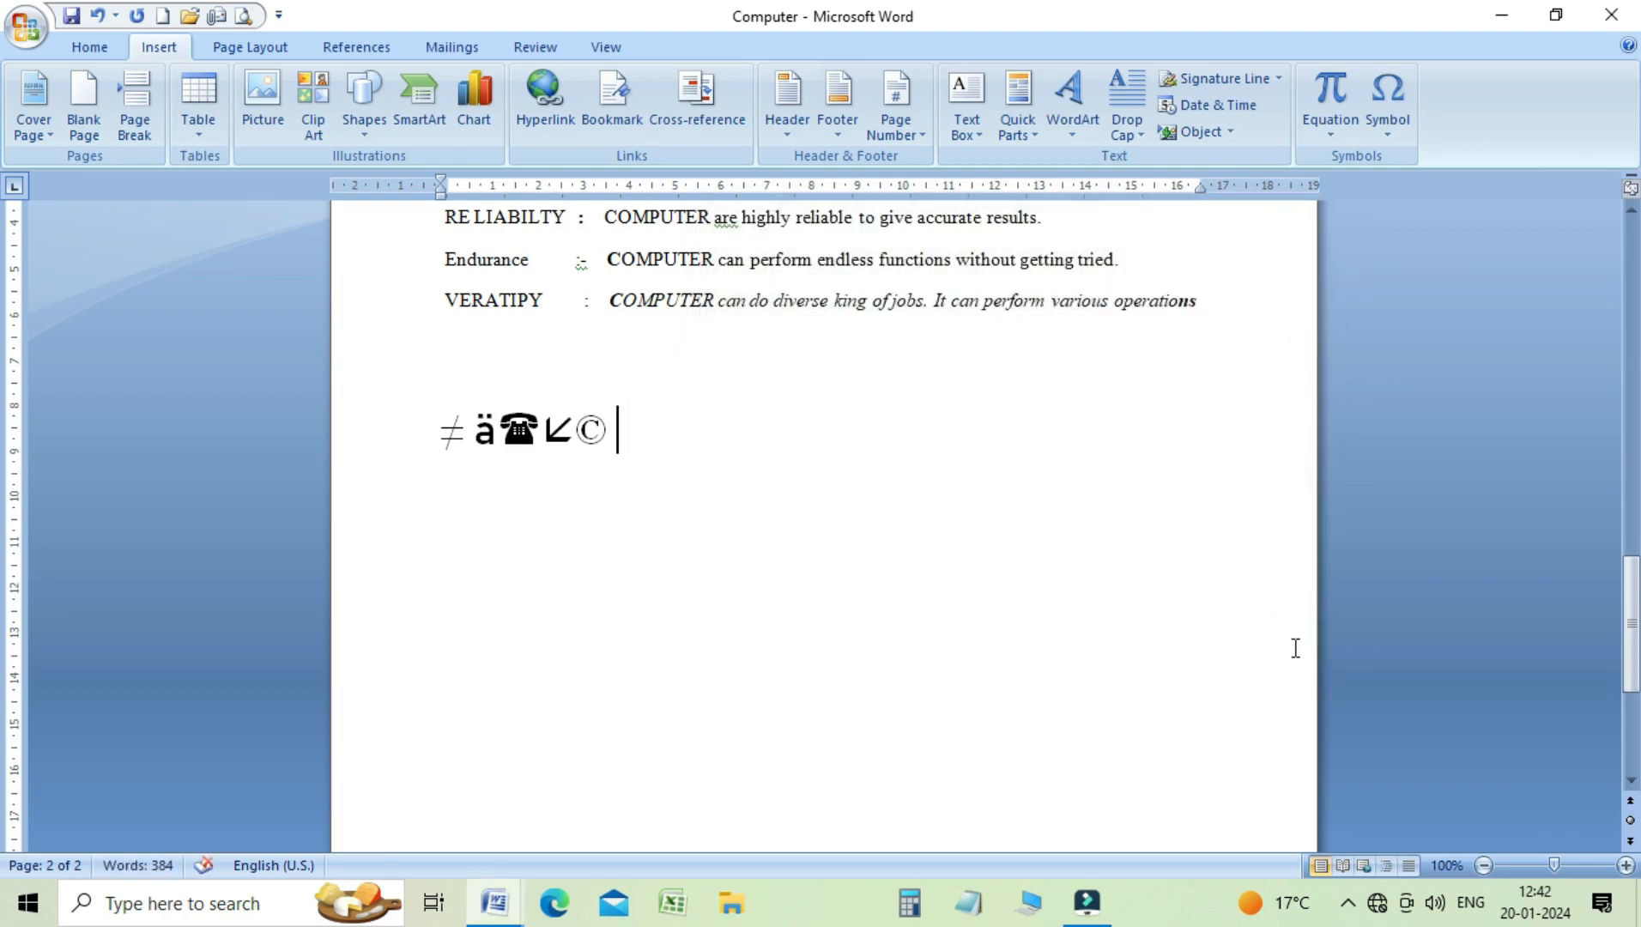
key("ctrl+alt+c")
Step: Assign Alt+Ctrl+M to the Wingdings circled telephone symbol, character code 41, and use it to insert the symbol twice after the second ©
left_click(1380, 135)
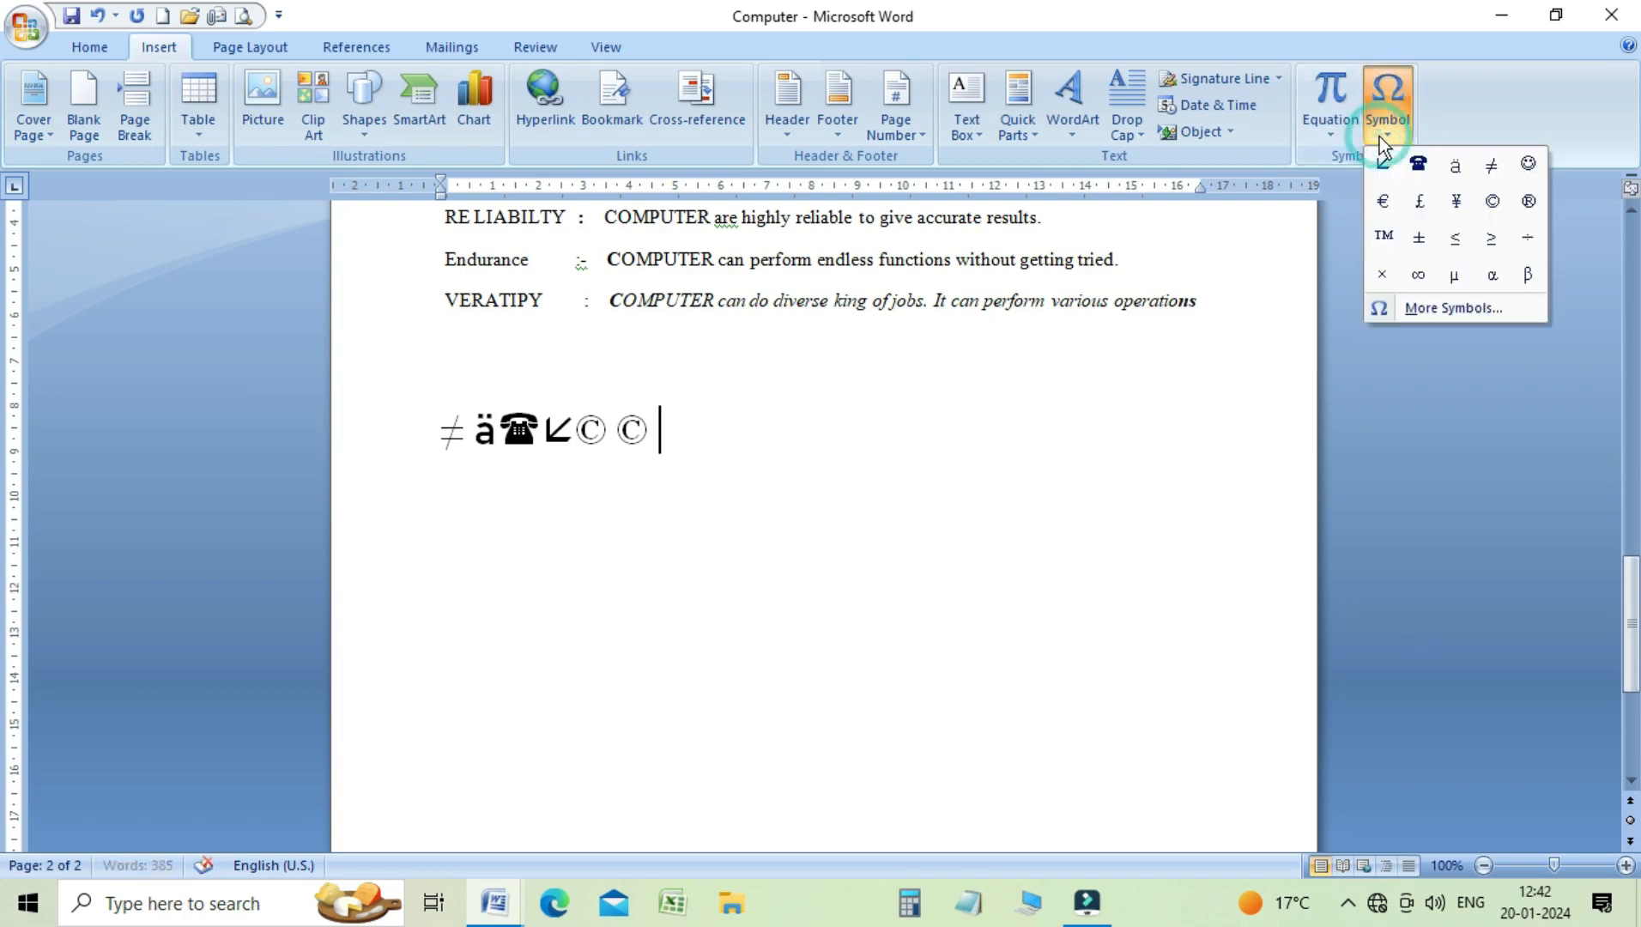
left_click(1419, 306)
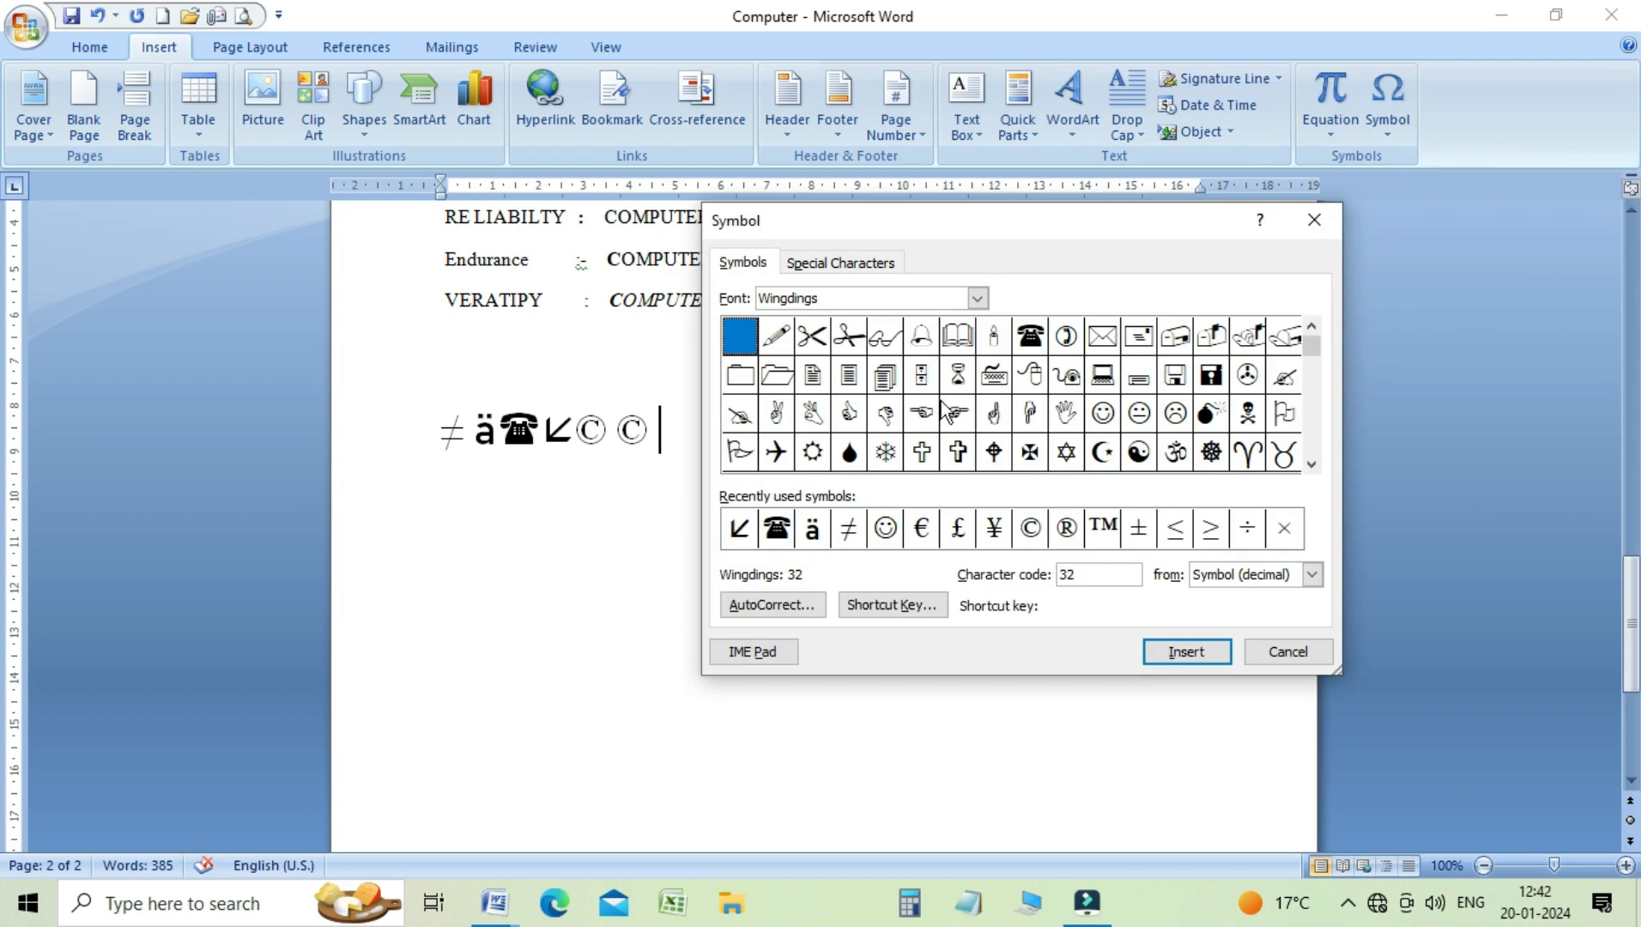
left_click(1065, 343)
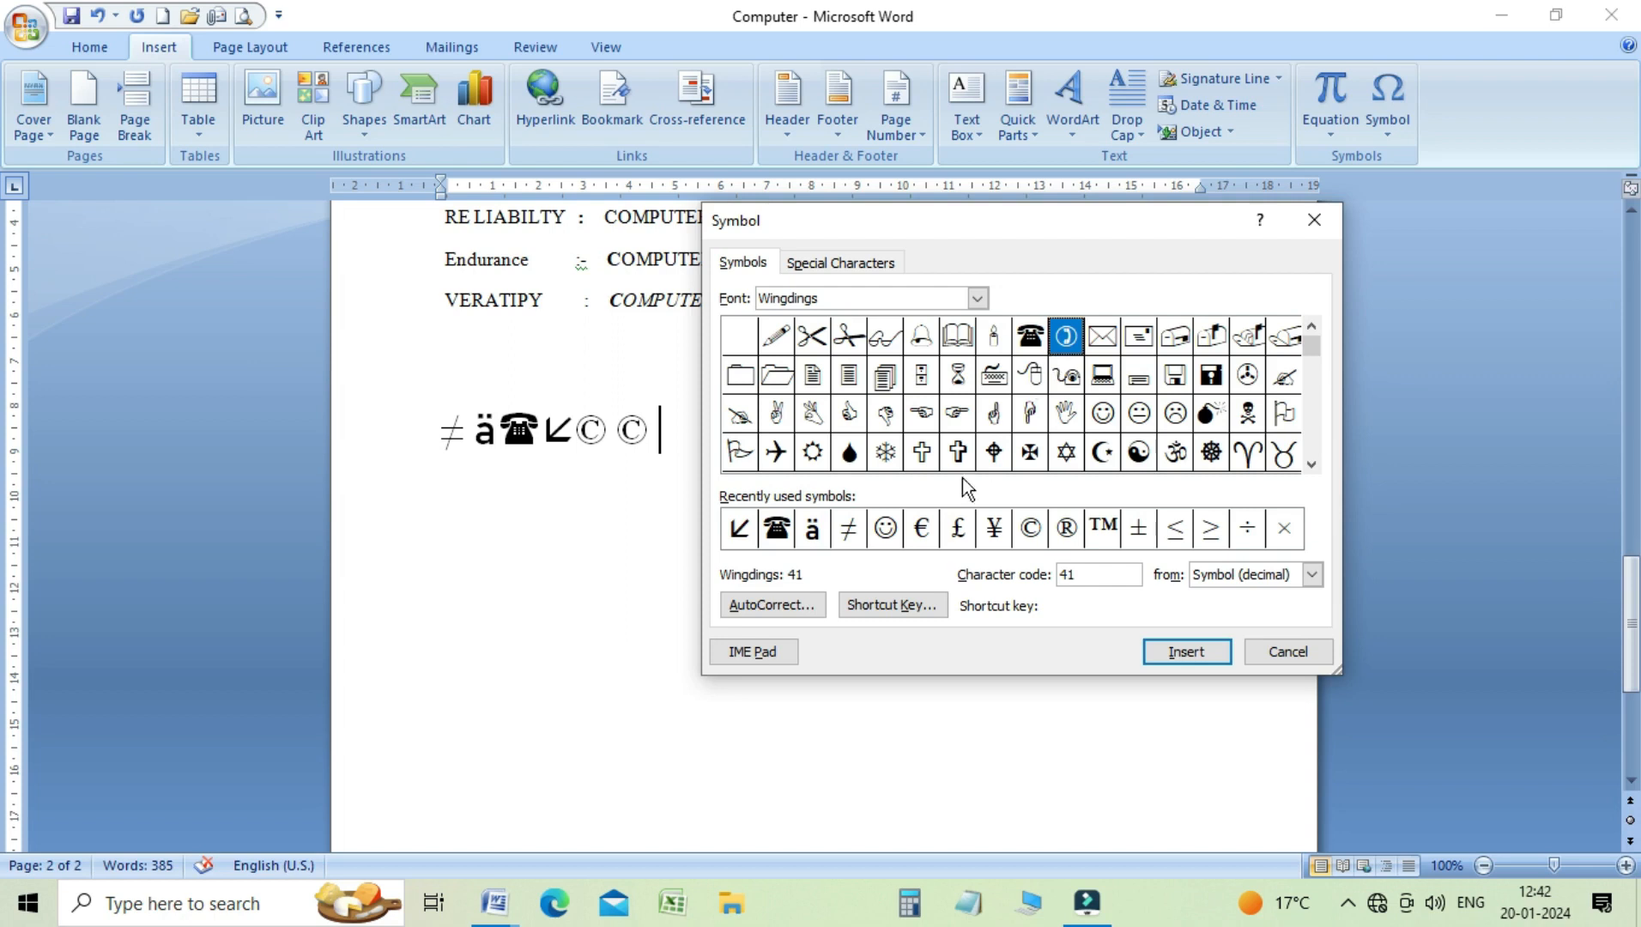
left_click(892, 605)
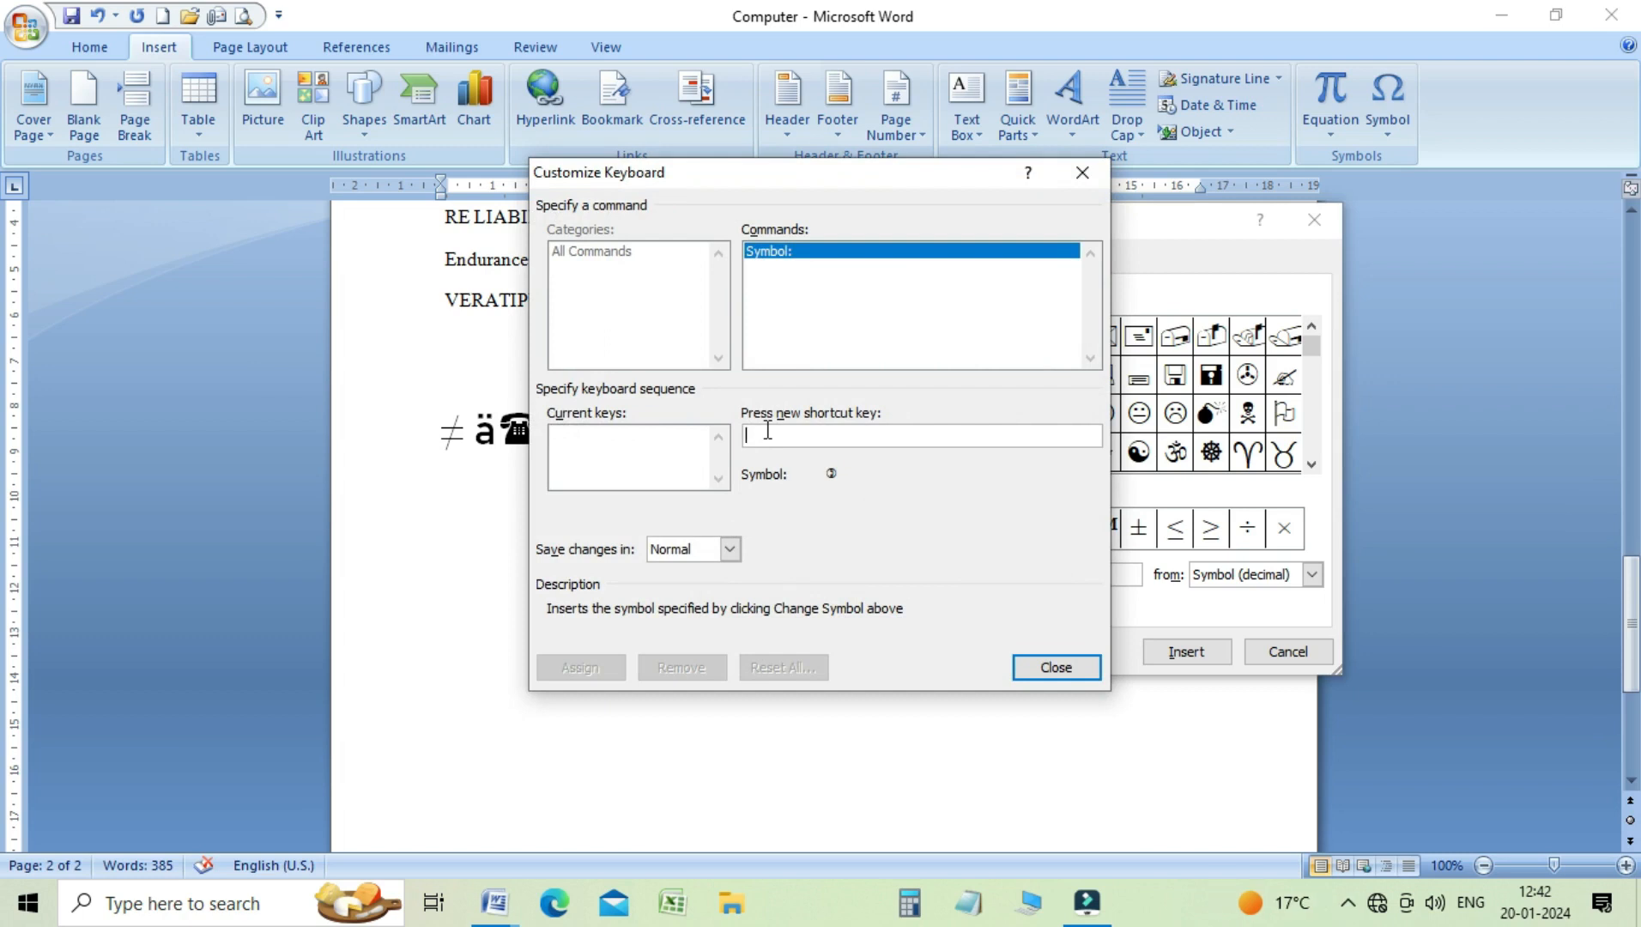
key("ctrl+alt+m")
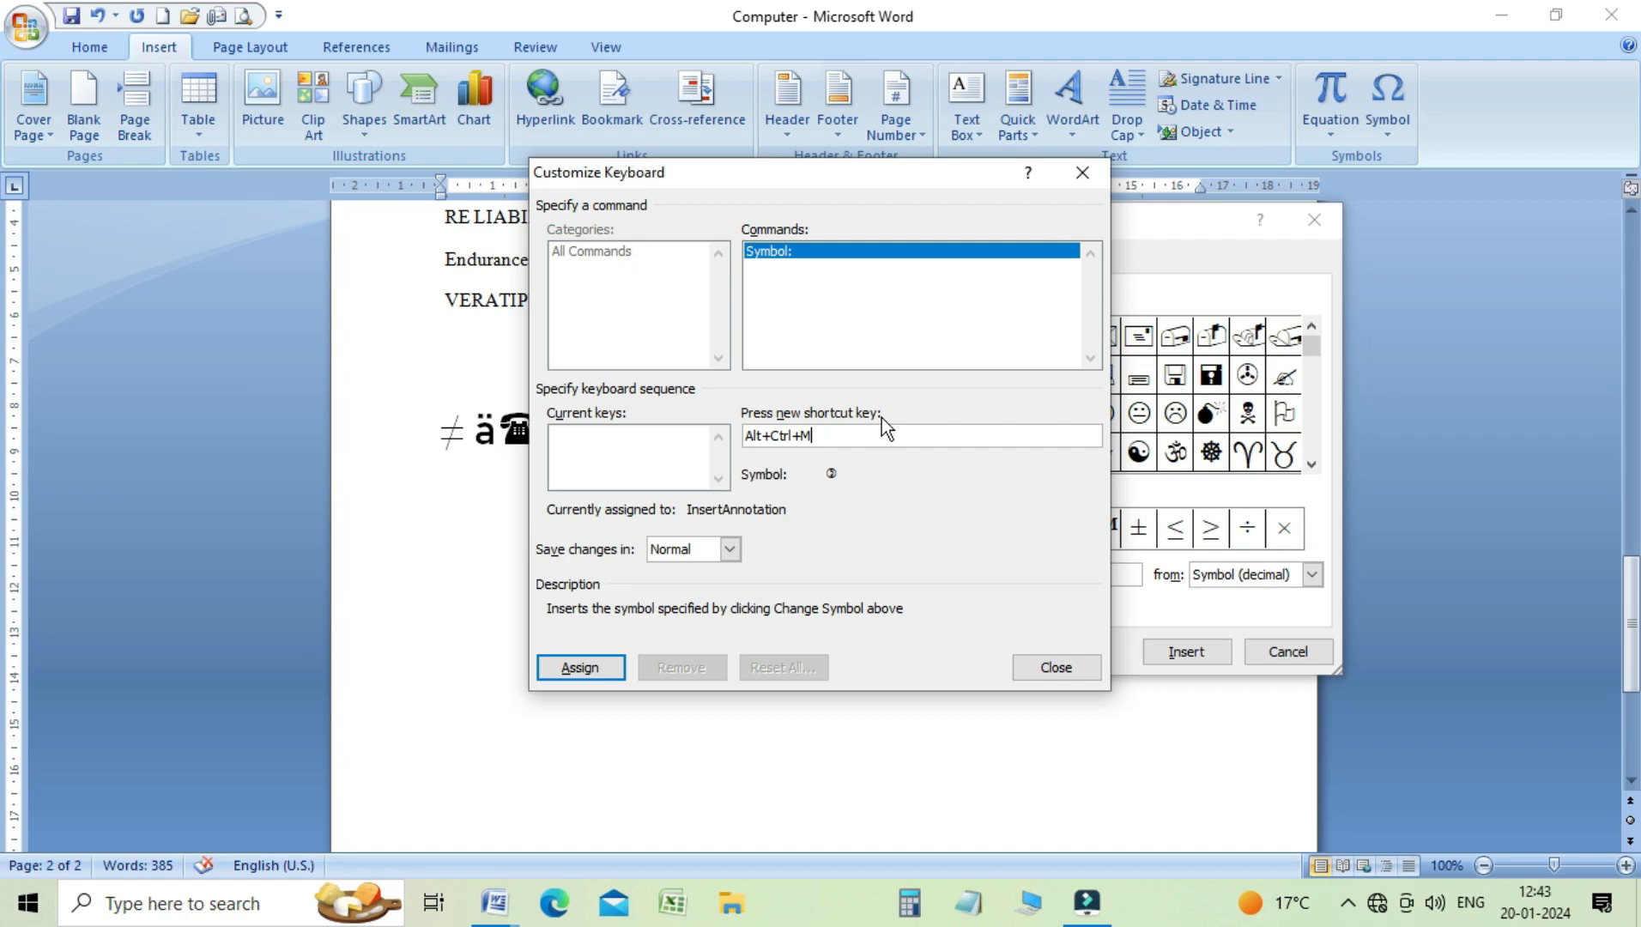
left_click(581, 668)
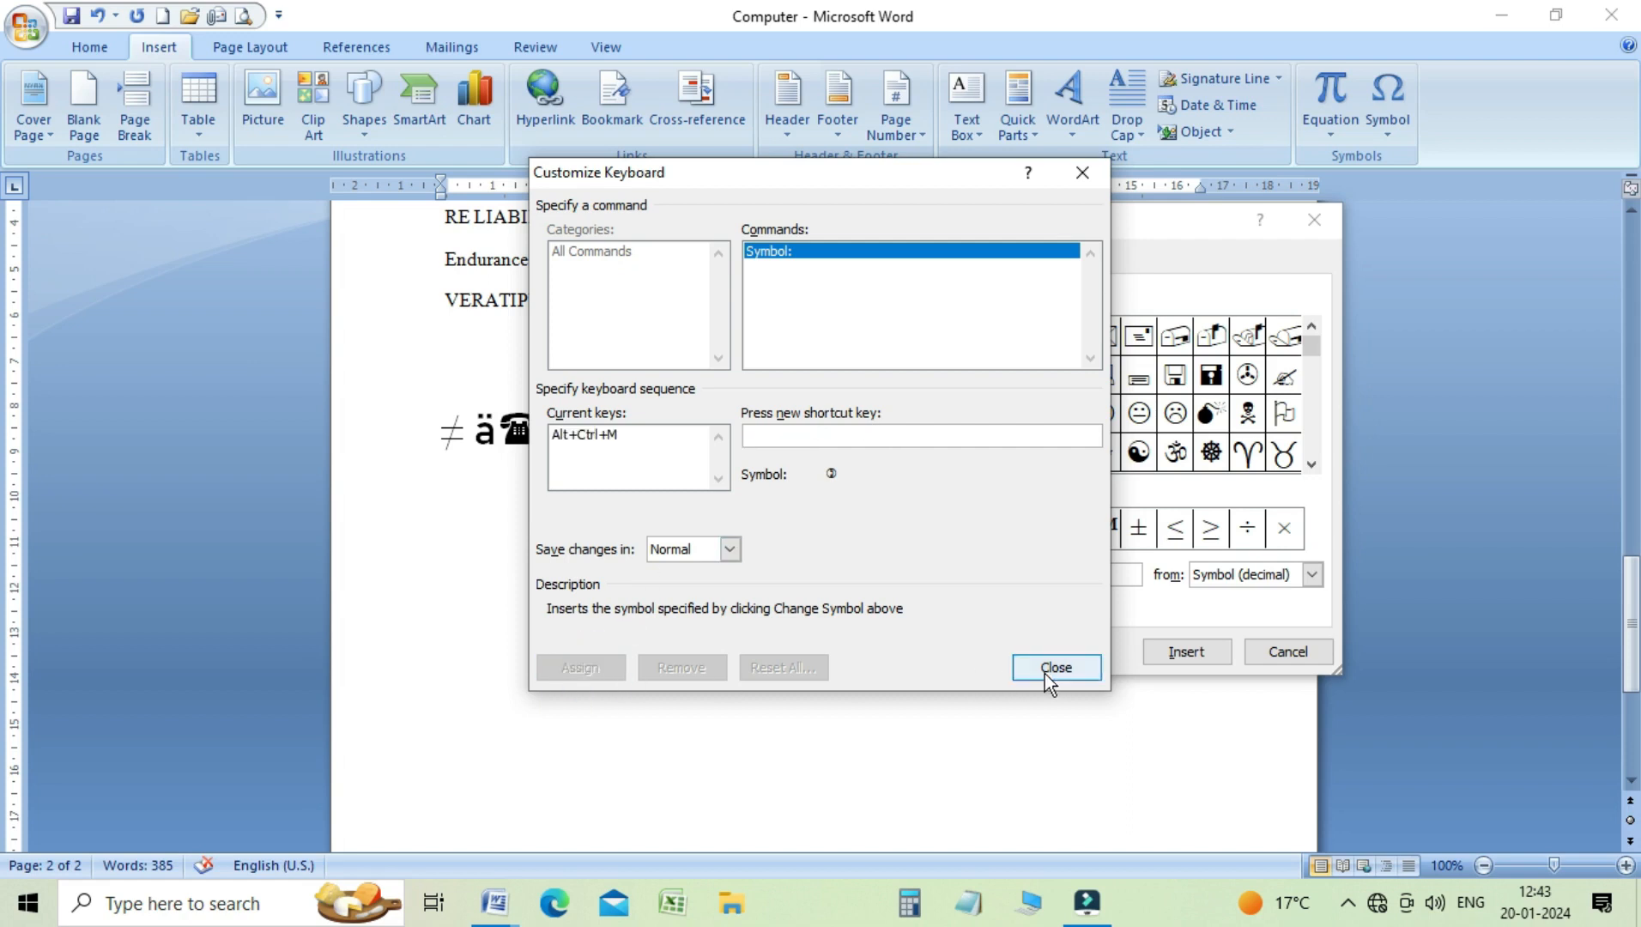
left_click(1046, 675)
left_click(1271, 654)
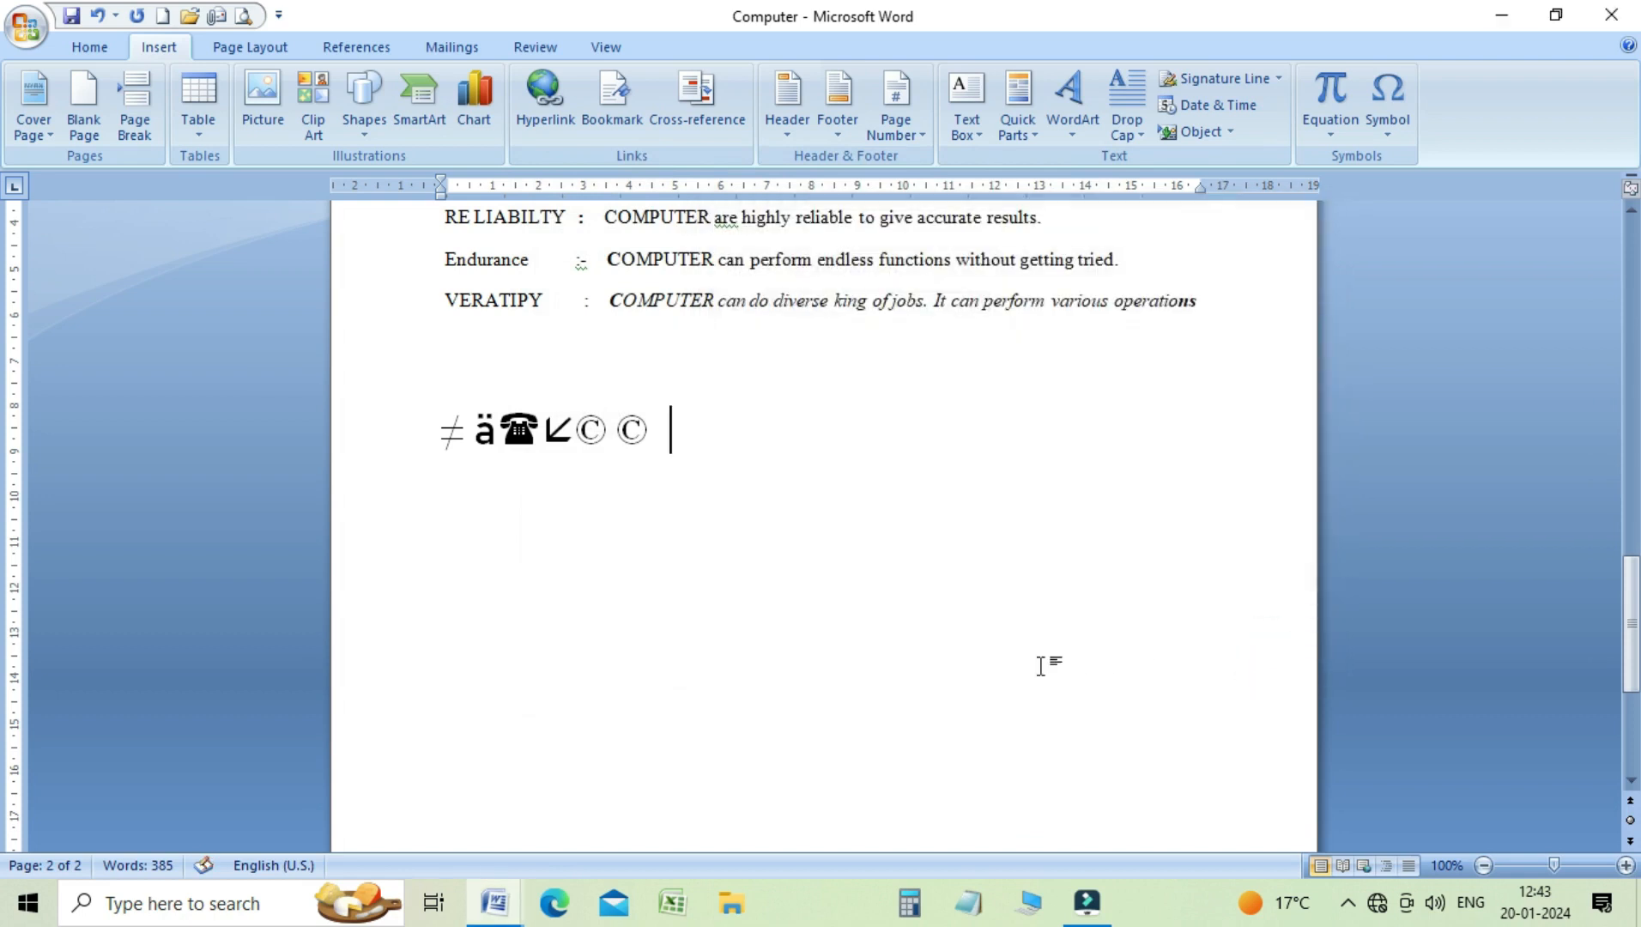
key("ctrl+alt+m")
key("ctrl+alt+m")
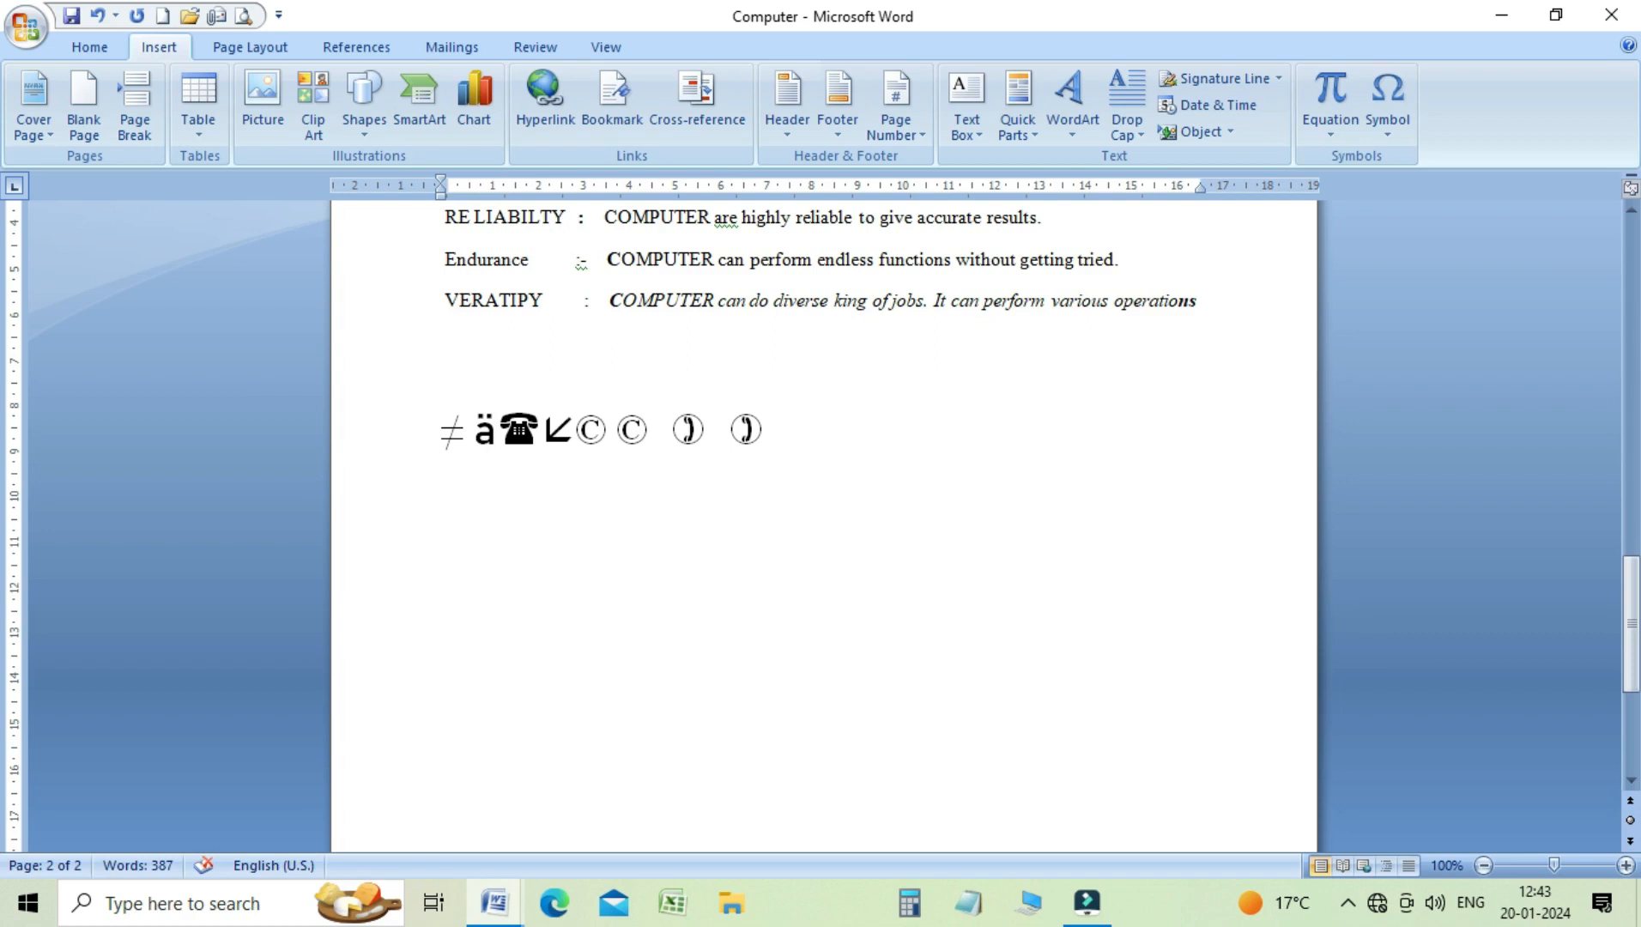
Step: Reopen the Symbol dialog and check the shortcut key assigned to the Wingdings circled telephone symbol, character code 41
left_click(1380, 136)
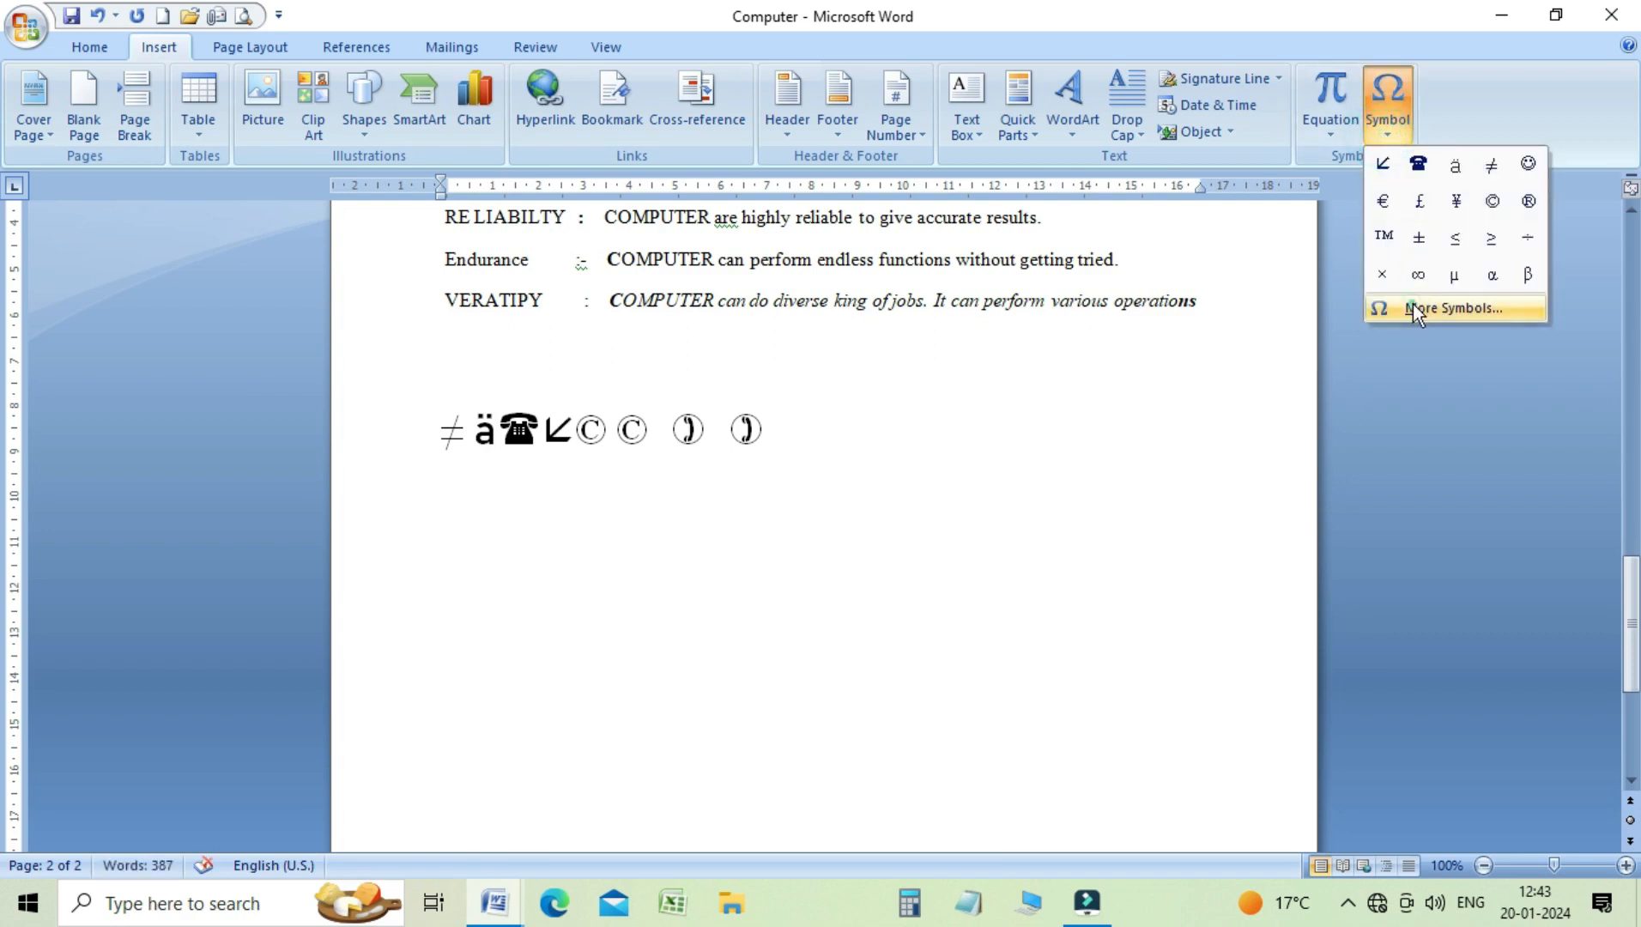
left_click(1415, 311)
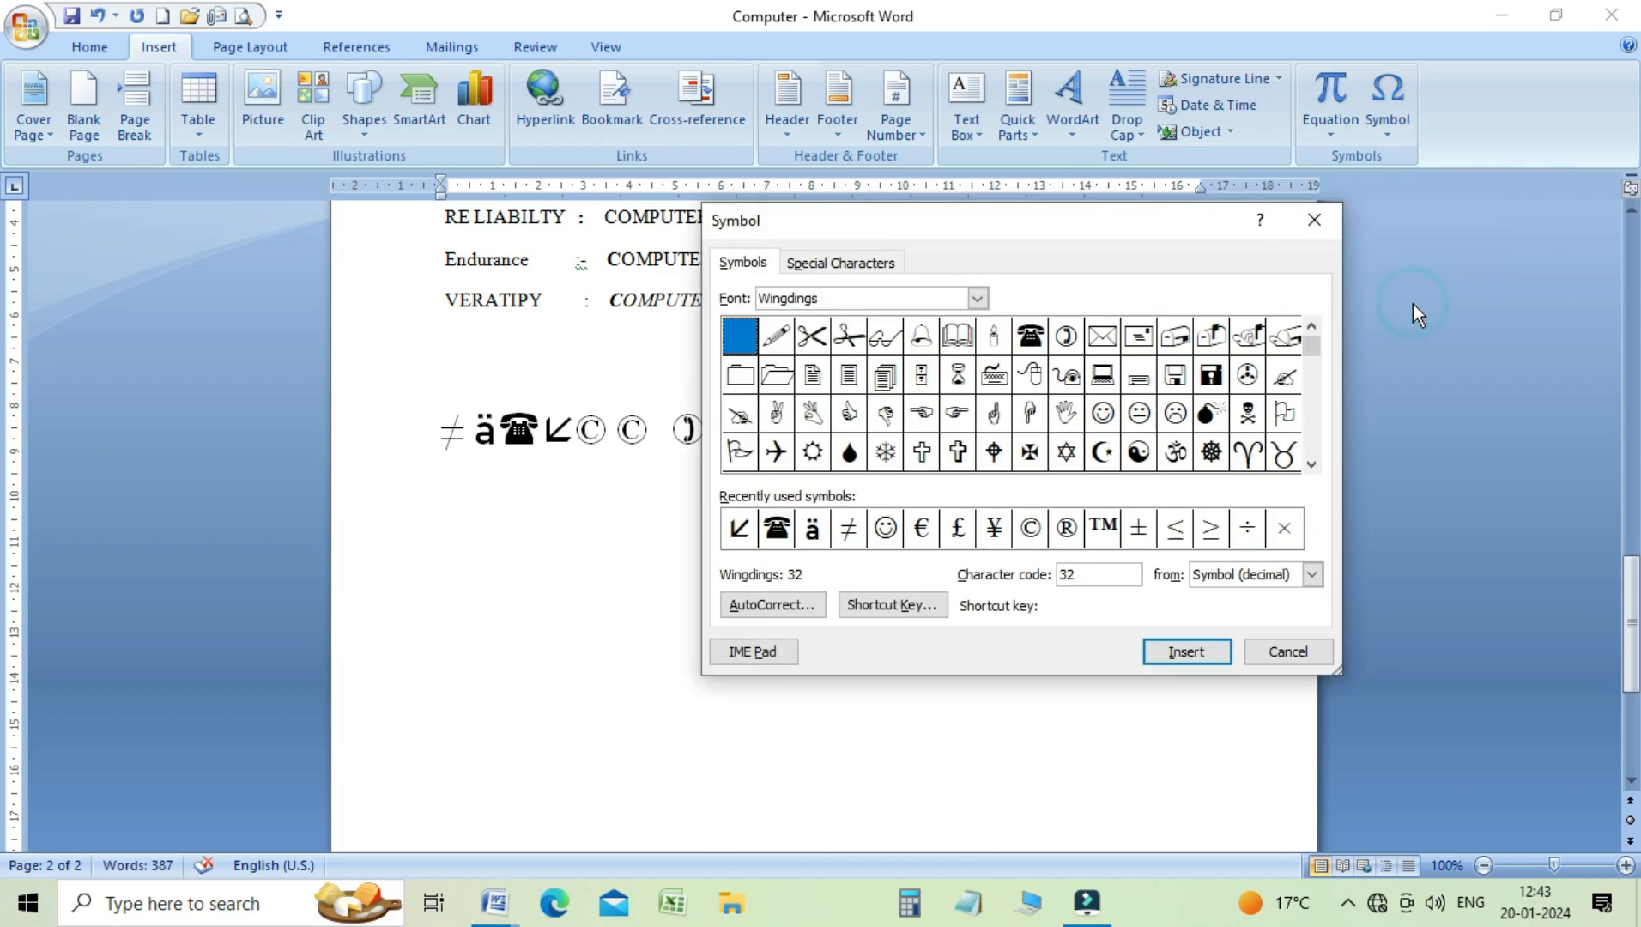
left_click(896, 603)
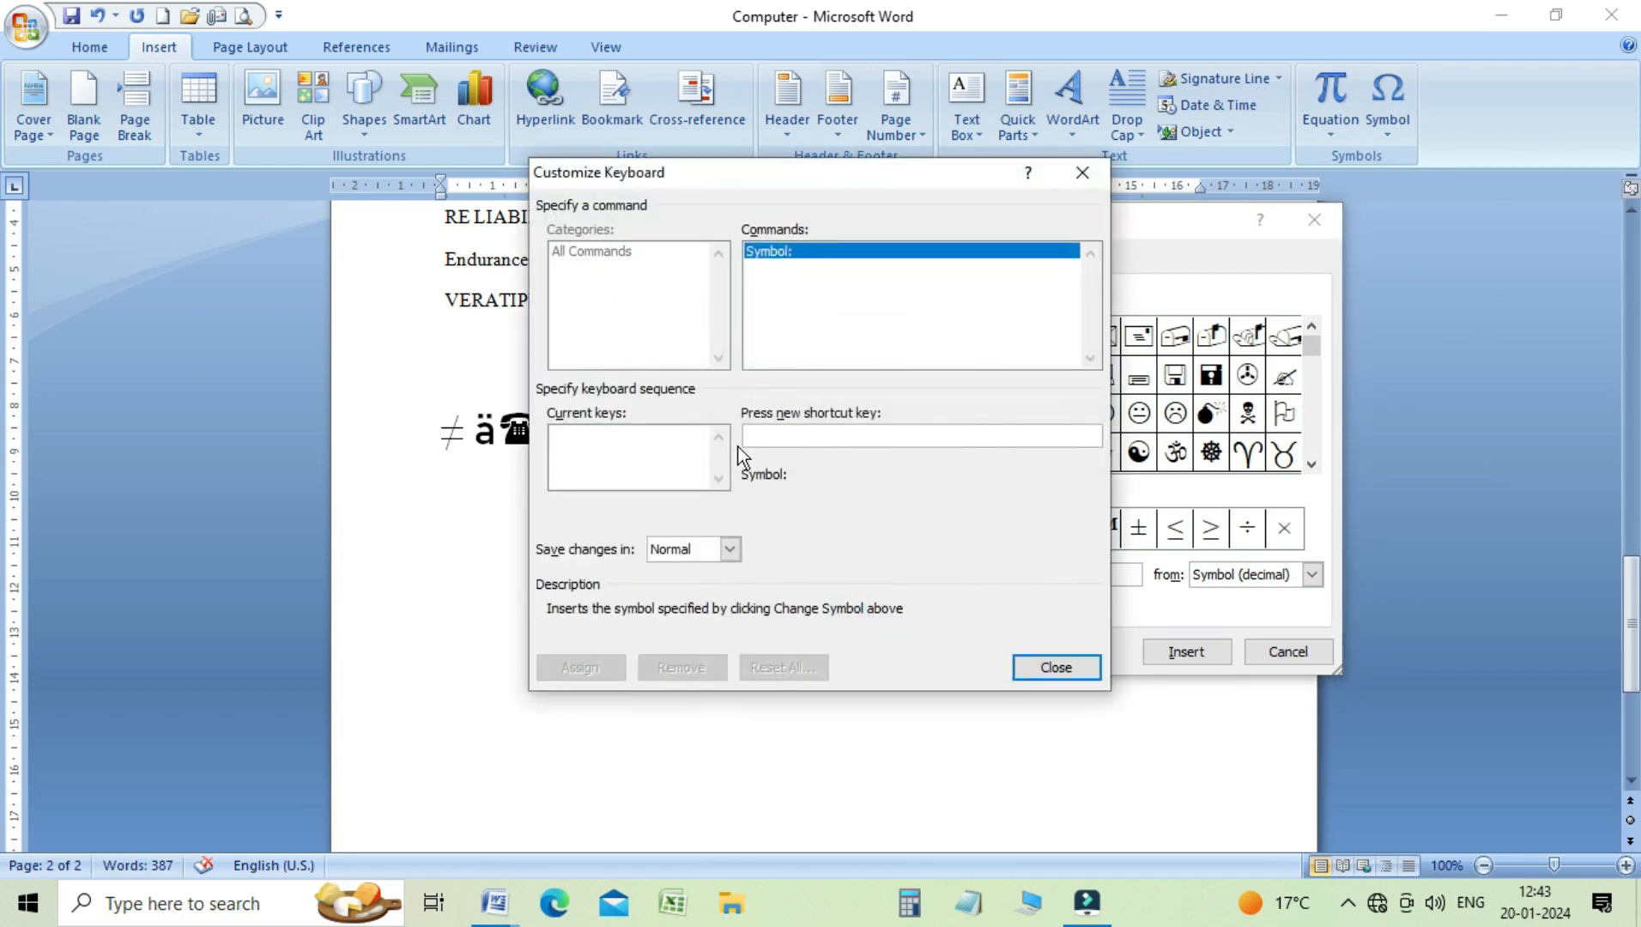
left_click(1034, 675)
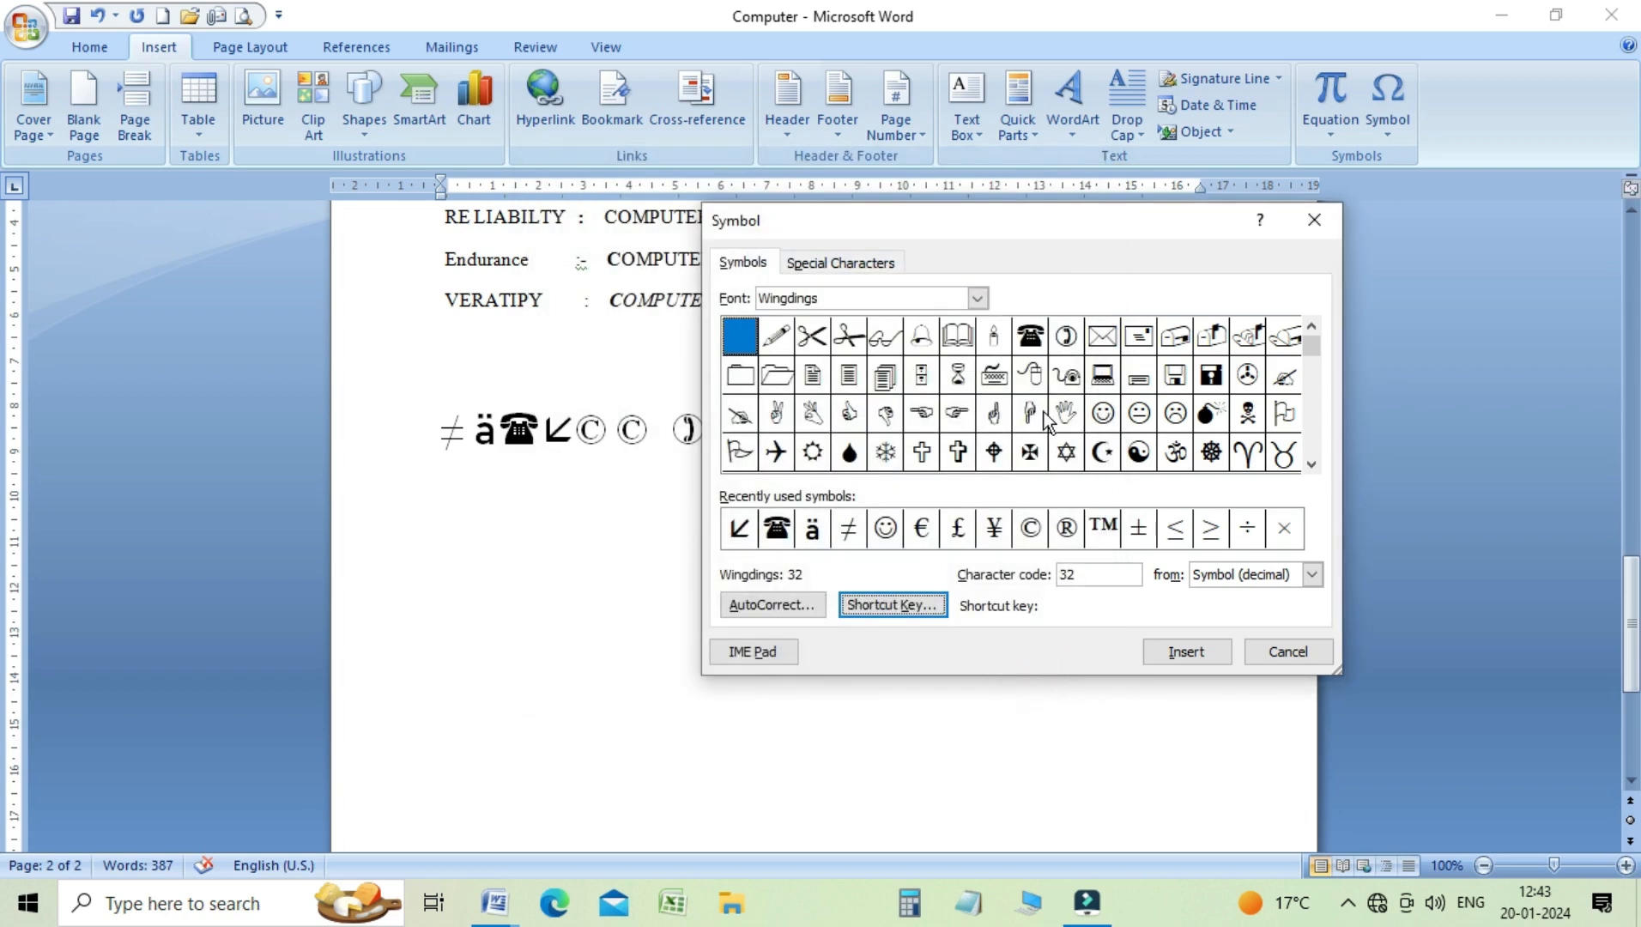
left_click(1068, 338)
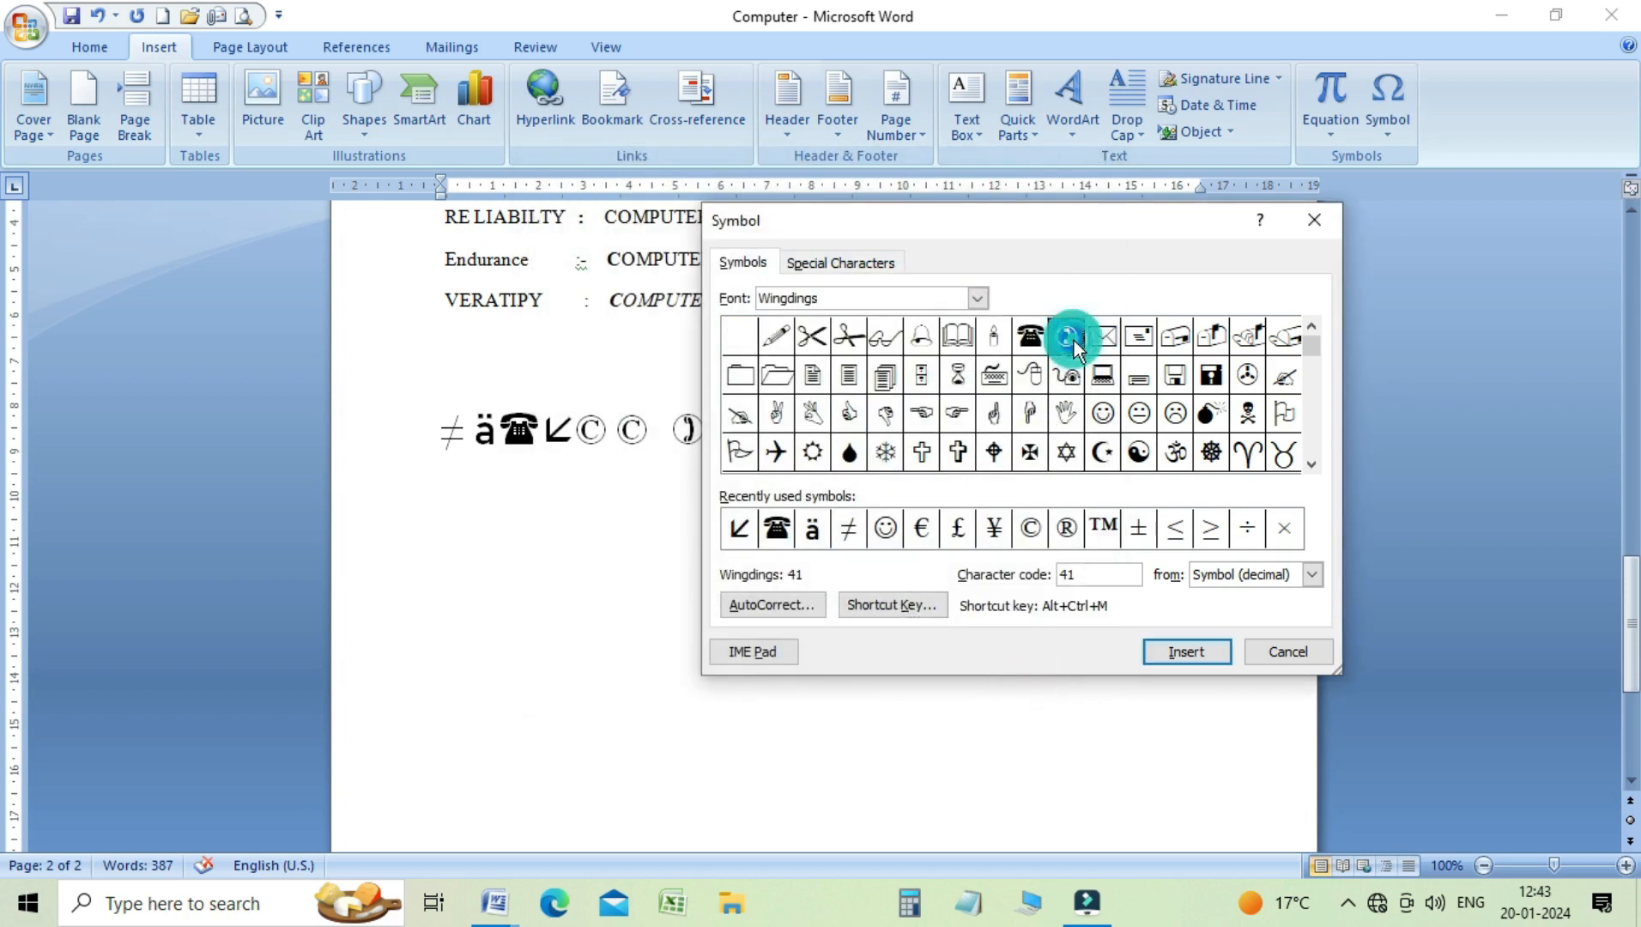
left_click(909, 603)
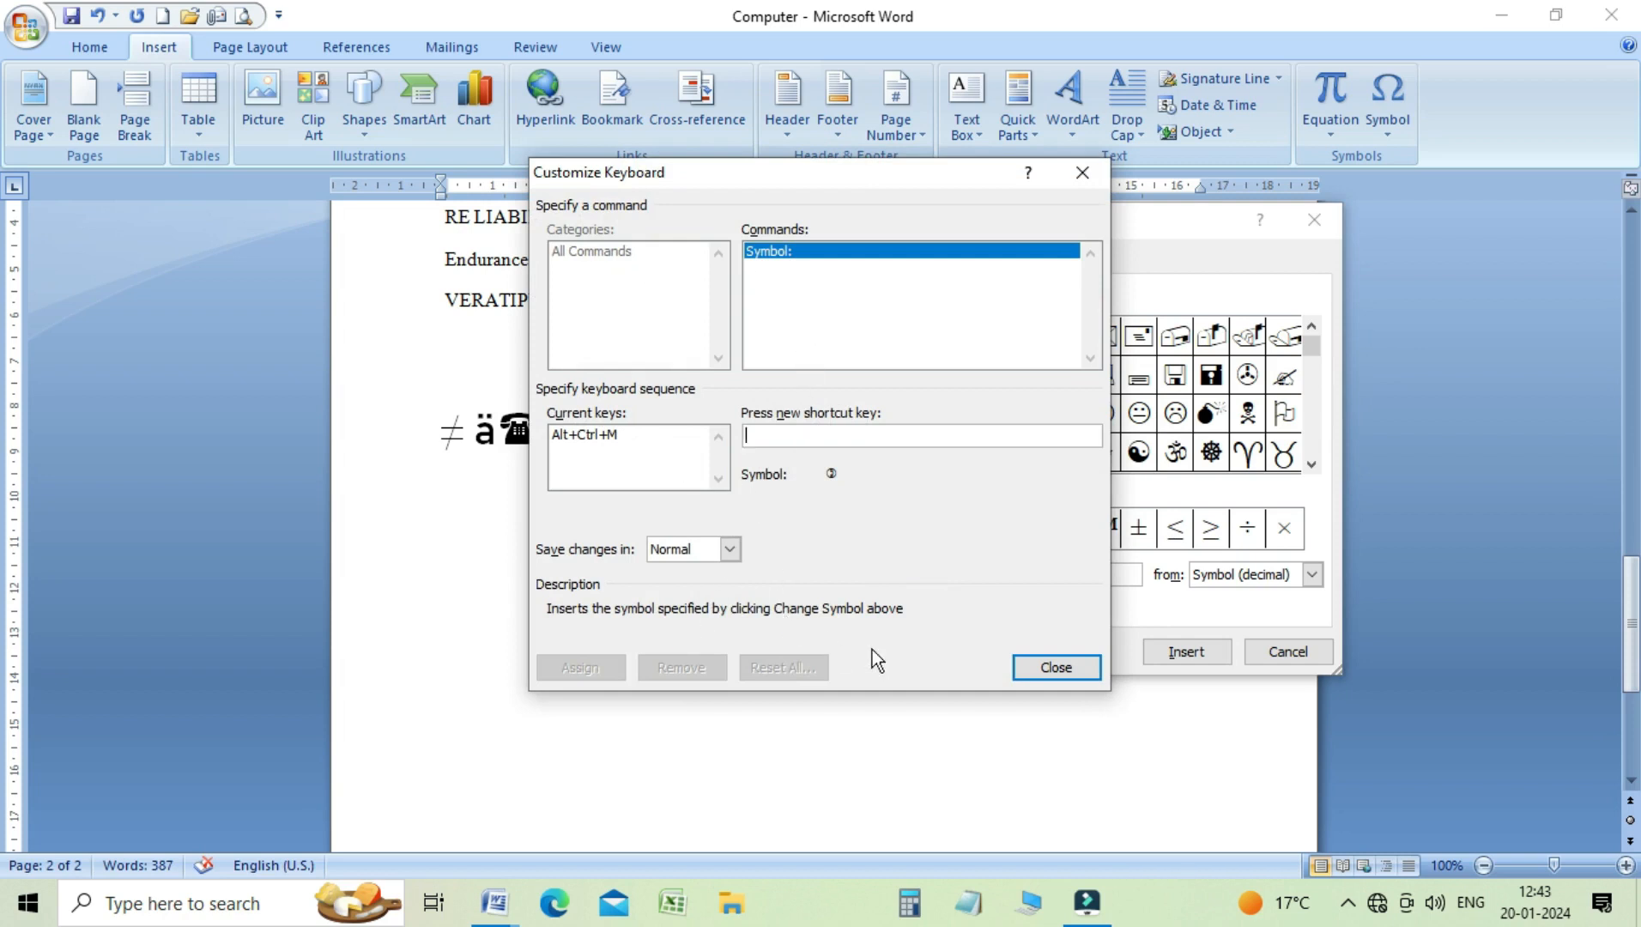
left_click(1062, 668)
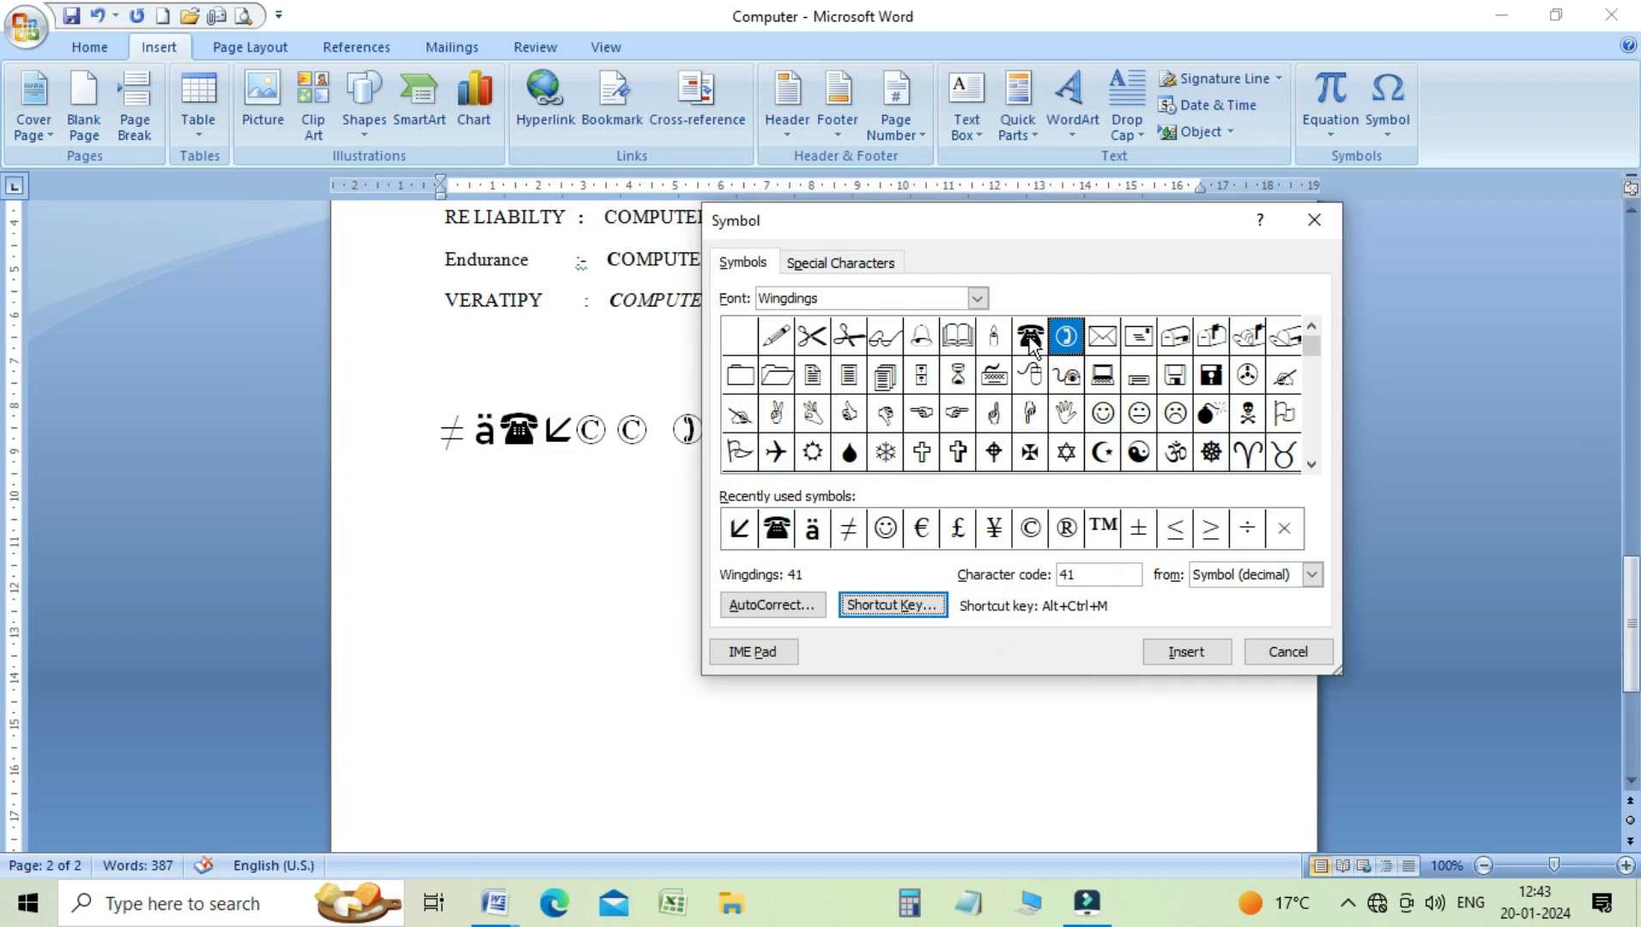
Step: Remove the Alt+Ctrl+M shortcut from the Wingdings circled telephone symbol, character code 41
left_click(1031, 339)
left_click(1062, 340)
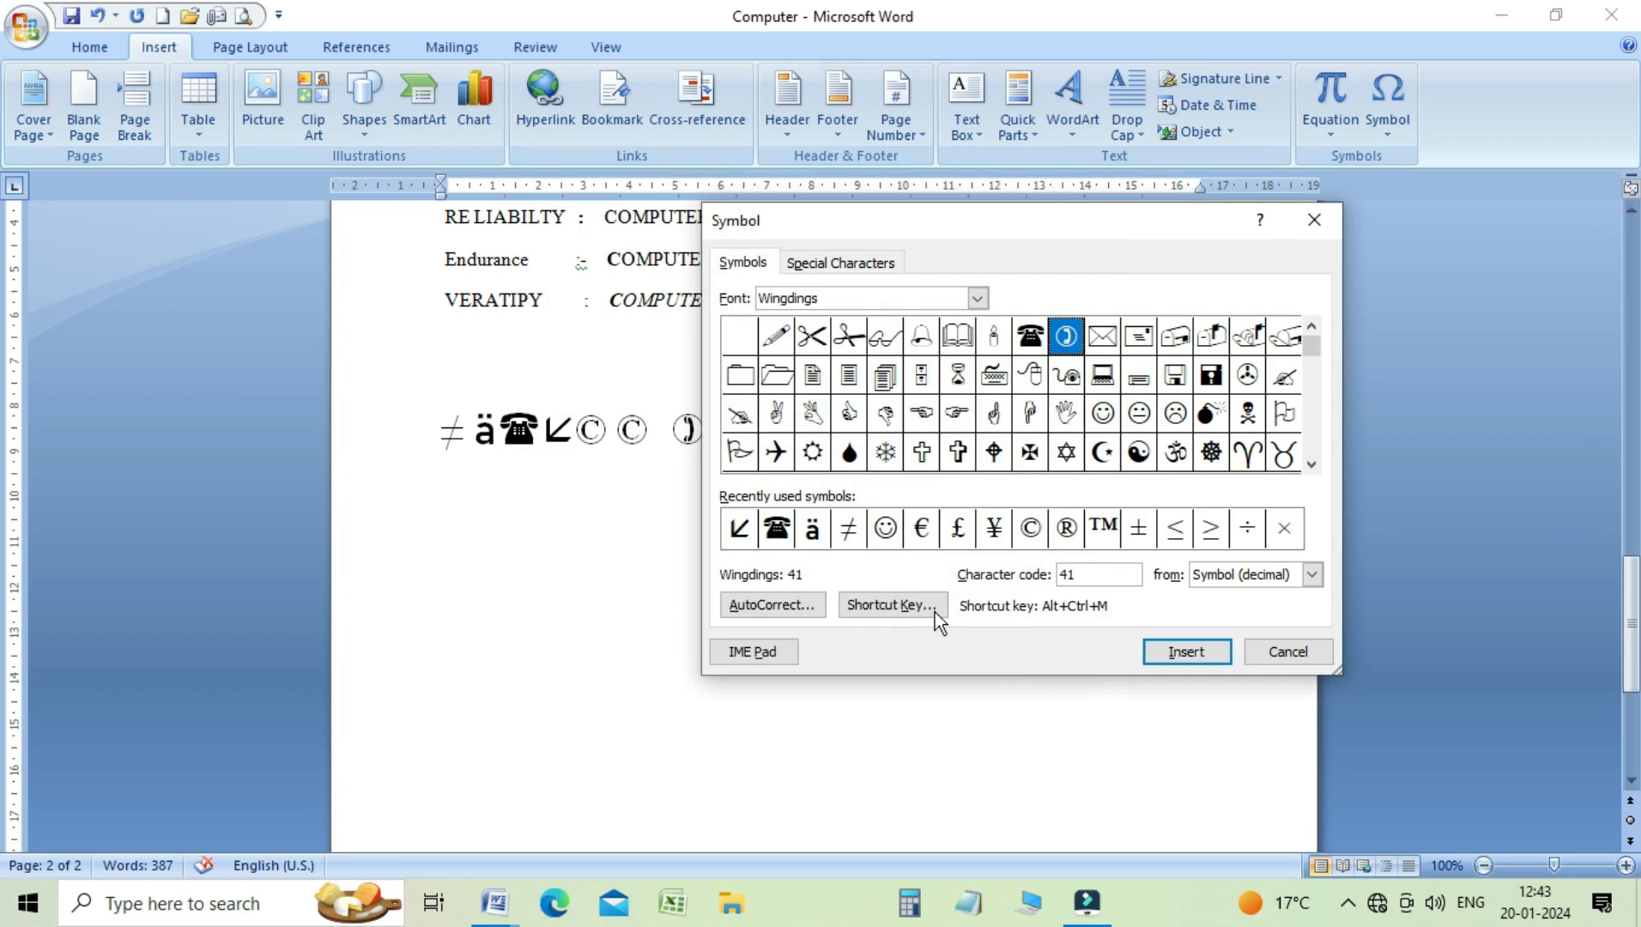
left_click(891, 606)
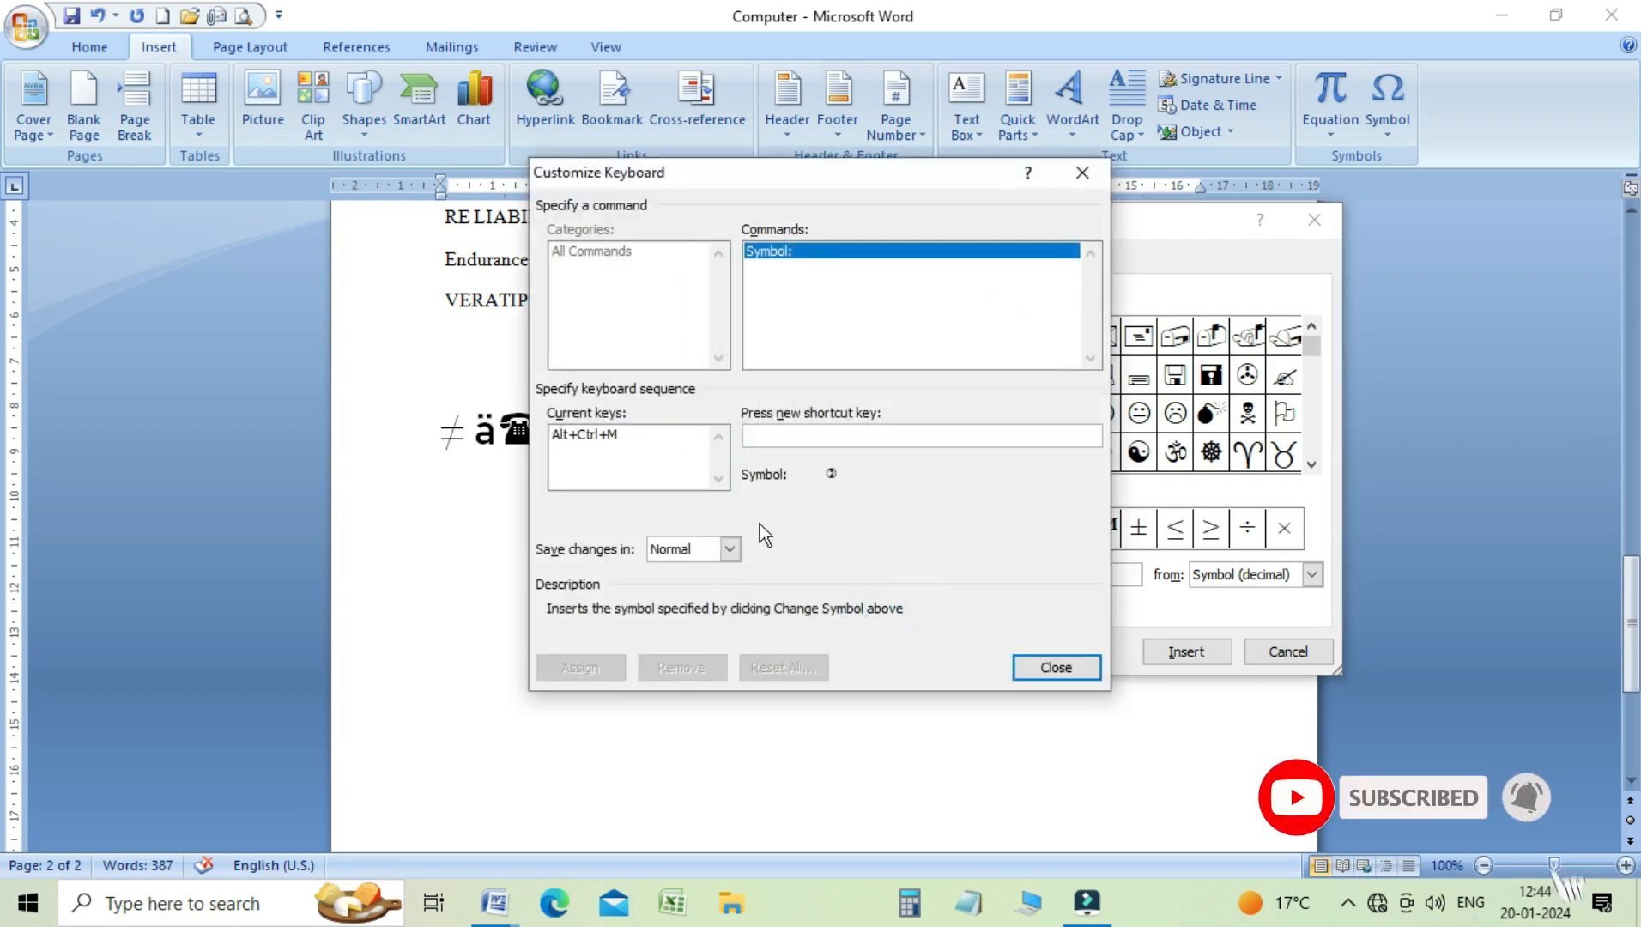
left_click(608, 437)
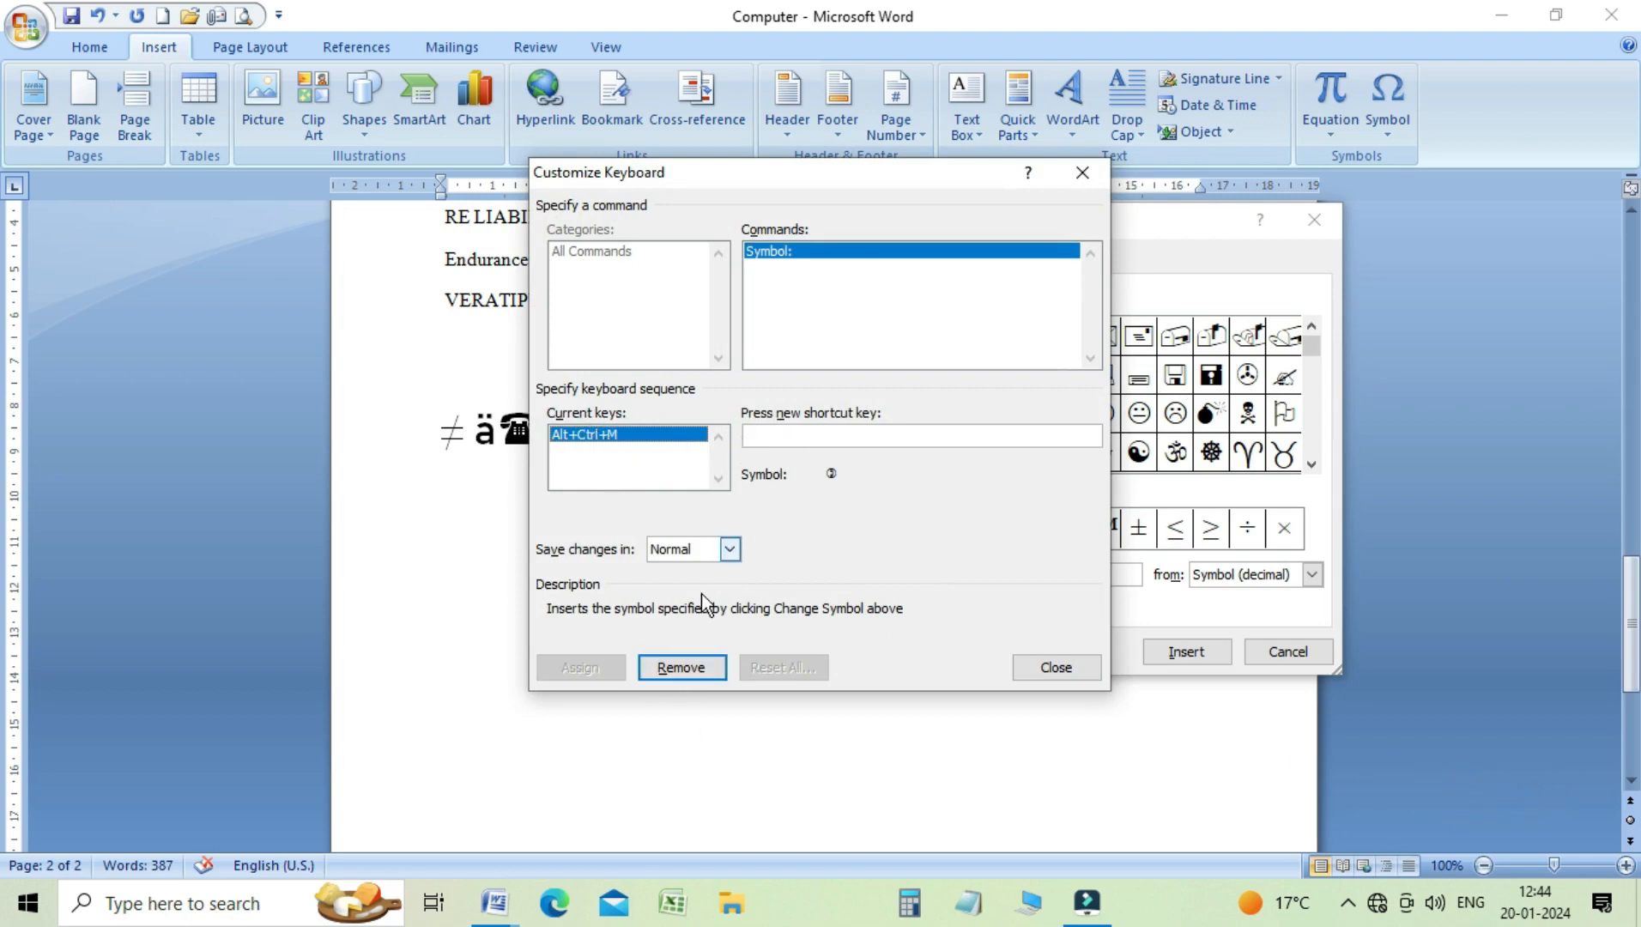
left_click(691, 673)
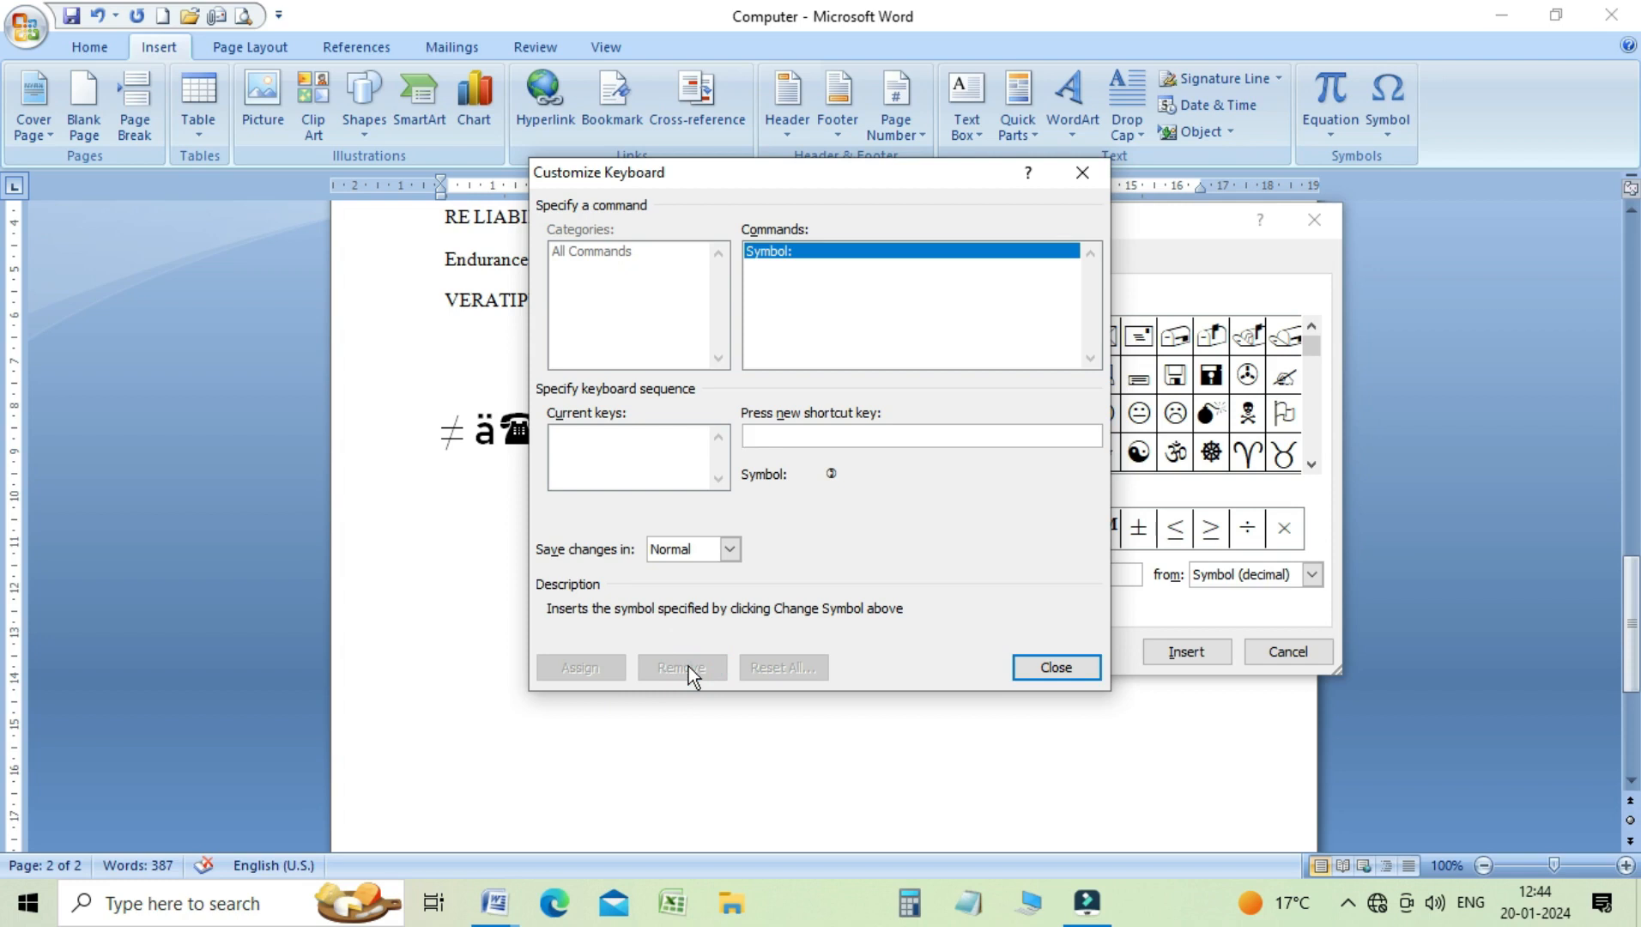
left_click(1060, 668)
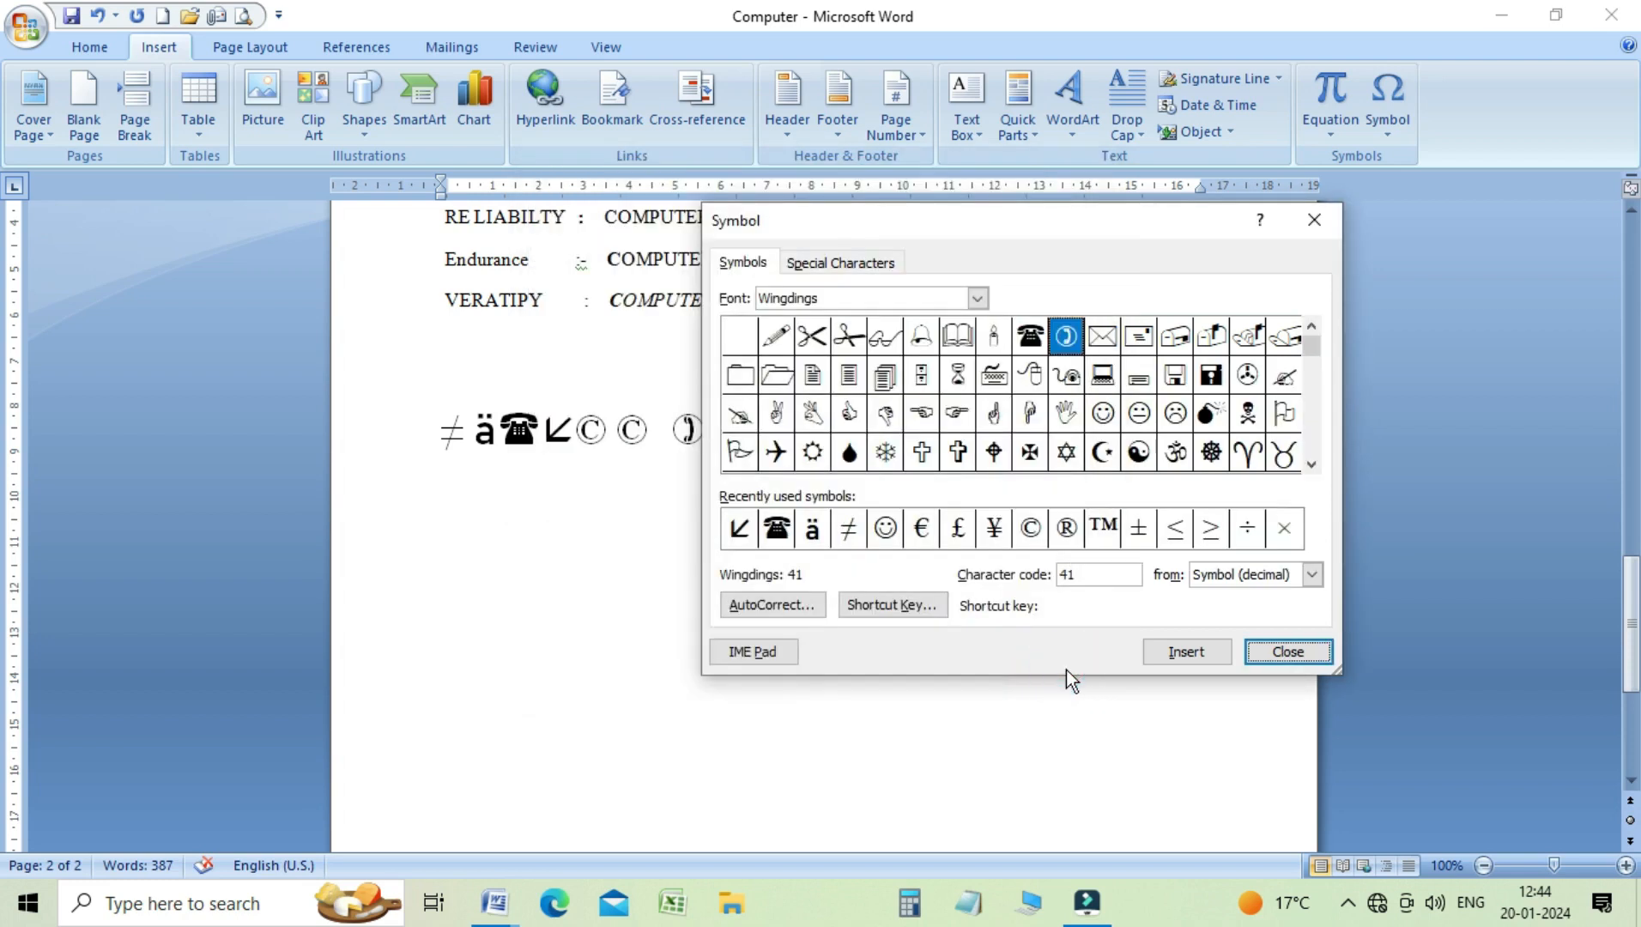
Step: Set the character code format to Symbol (hex) and review the AutoCorrect replacement list without changing it
left_click(1311, 575)
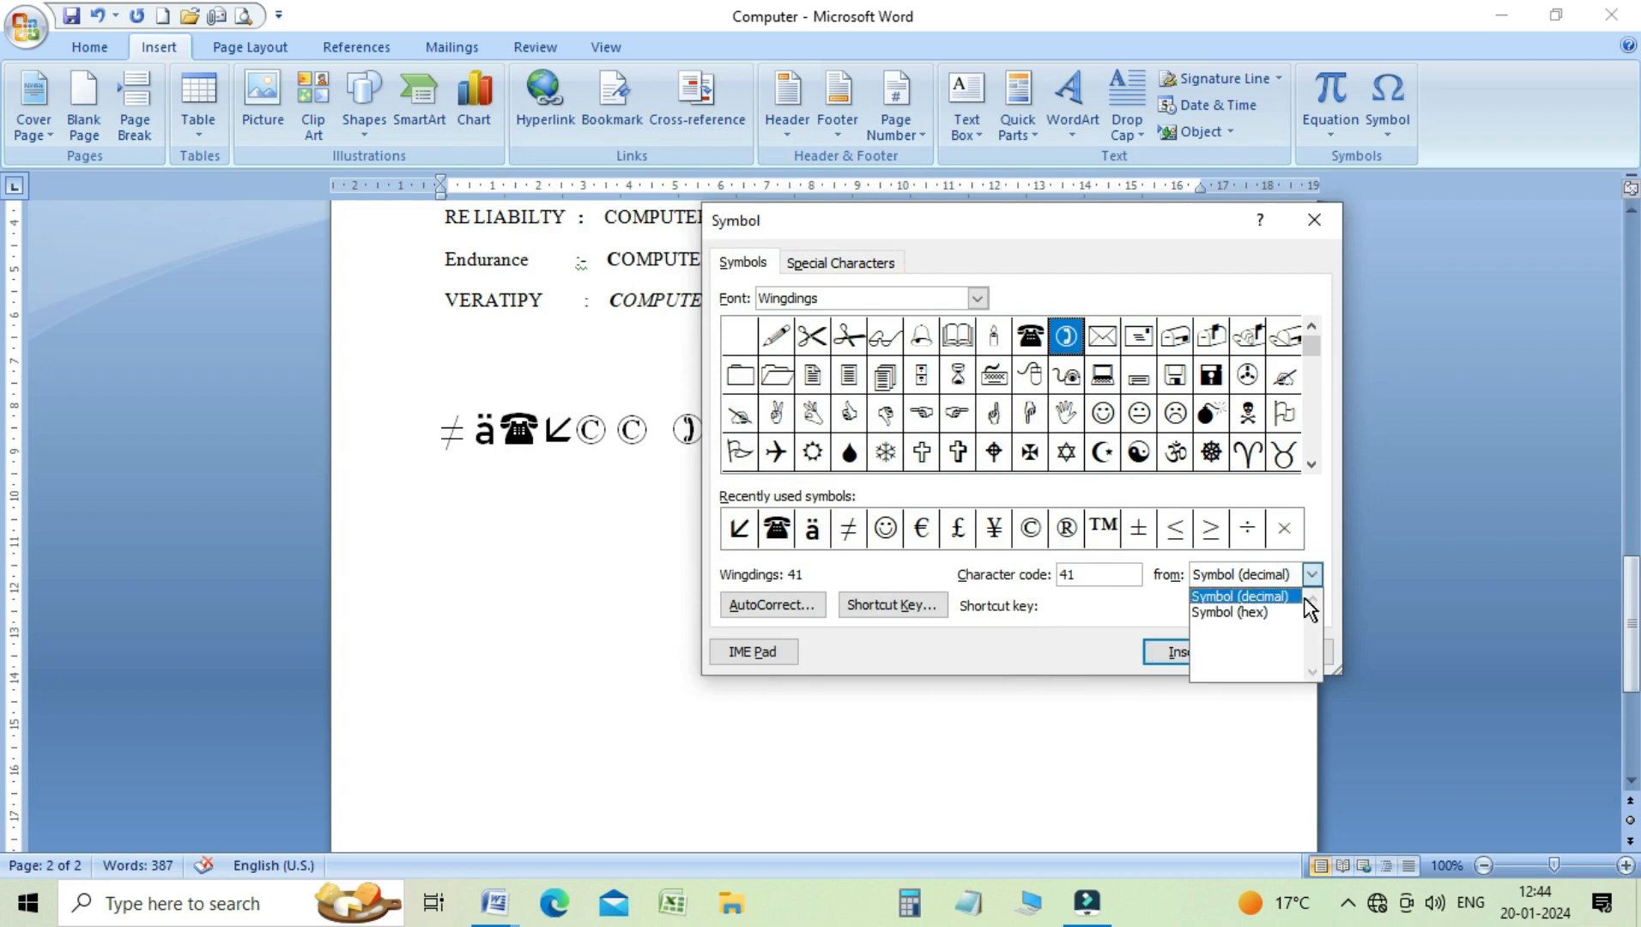
left_click(1287, 612)
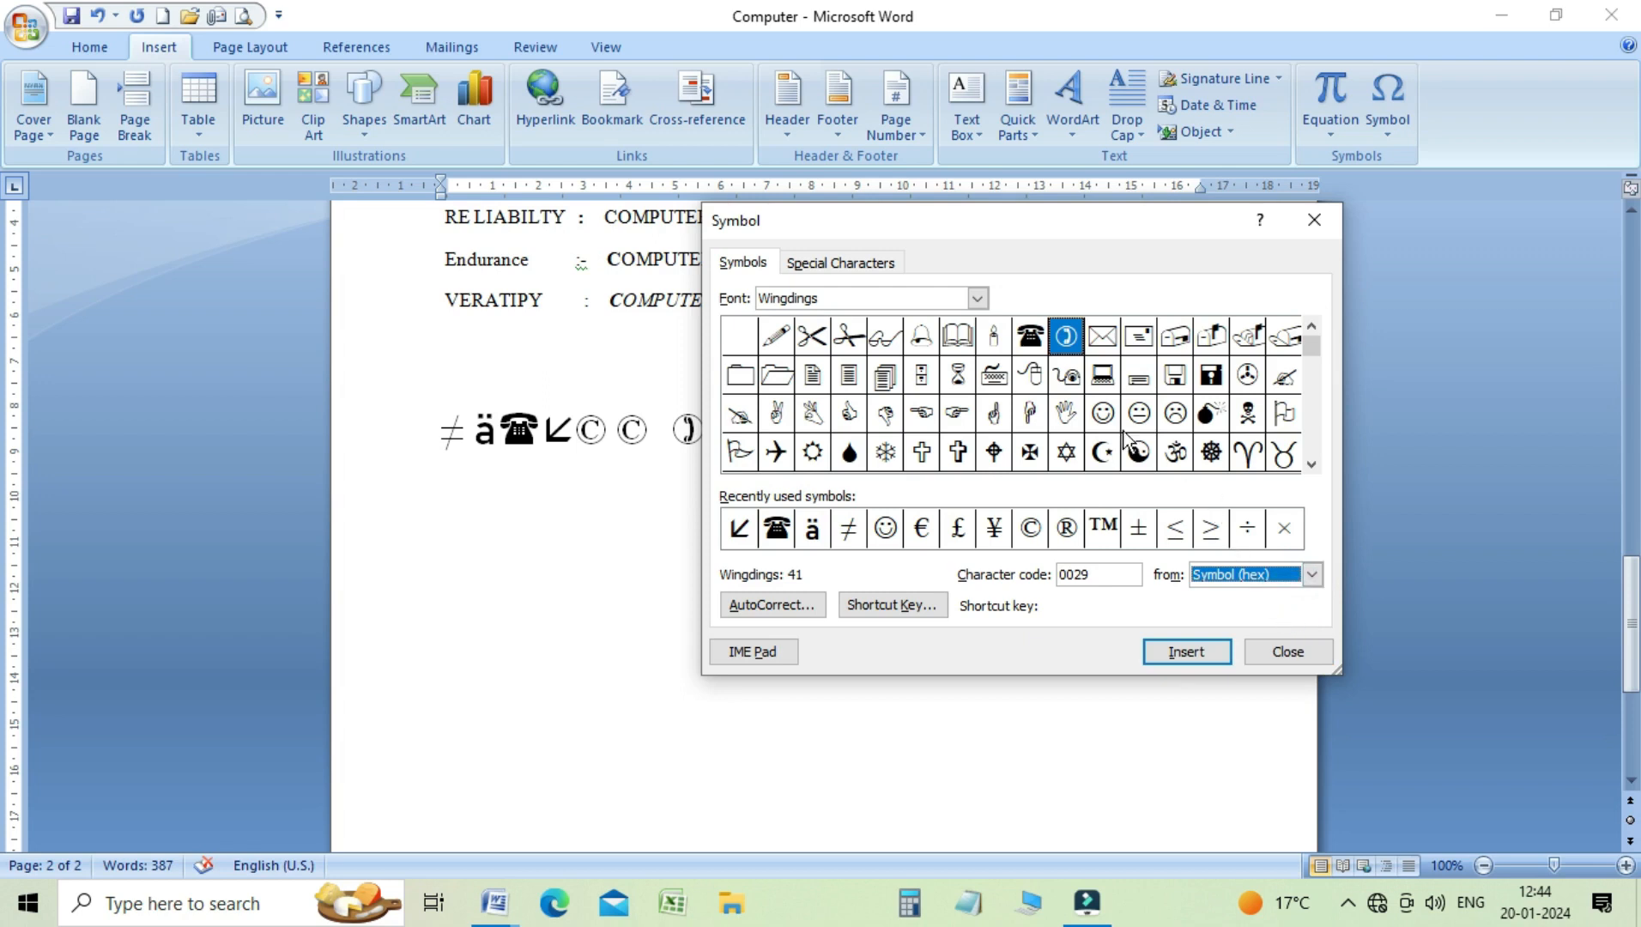
left_click(794, 601)
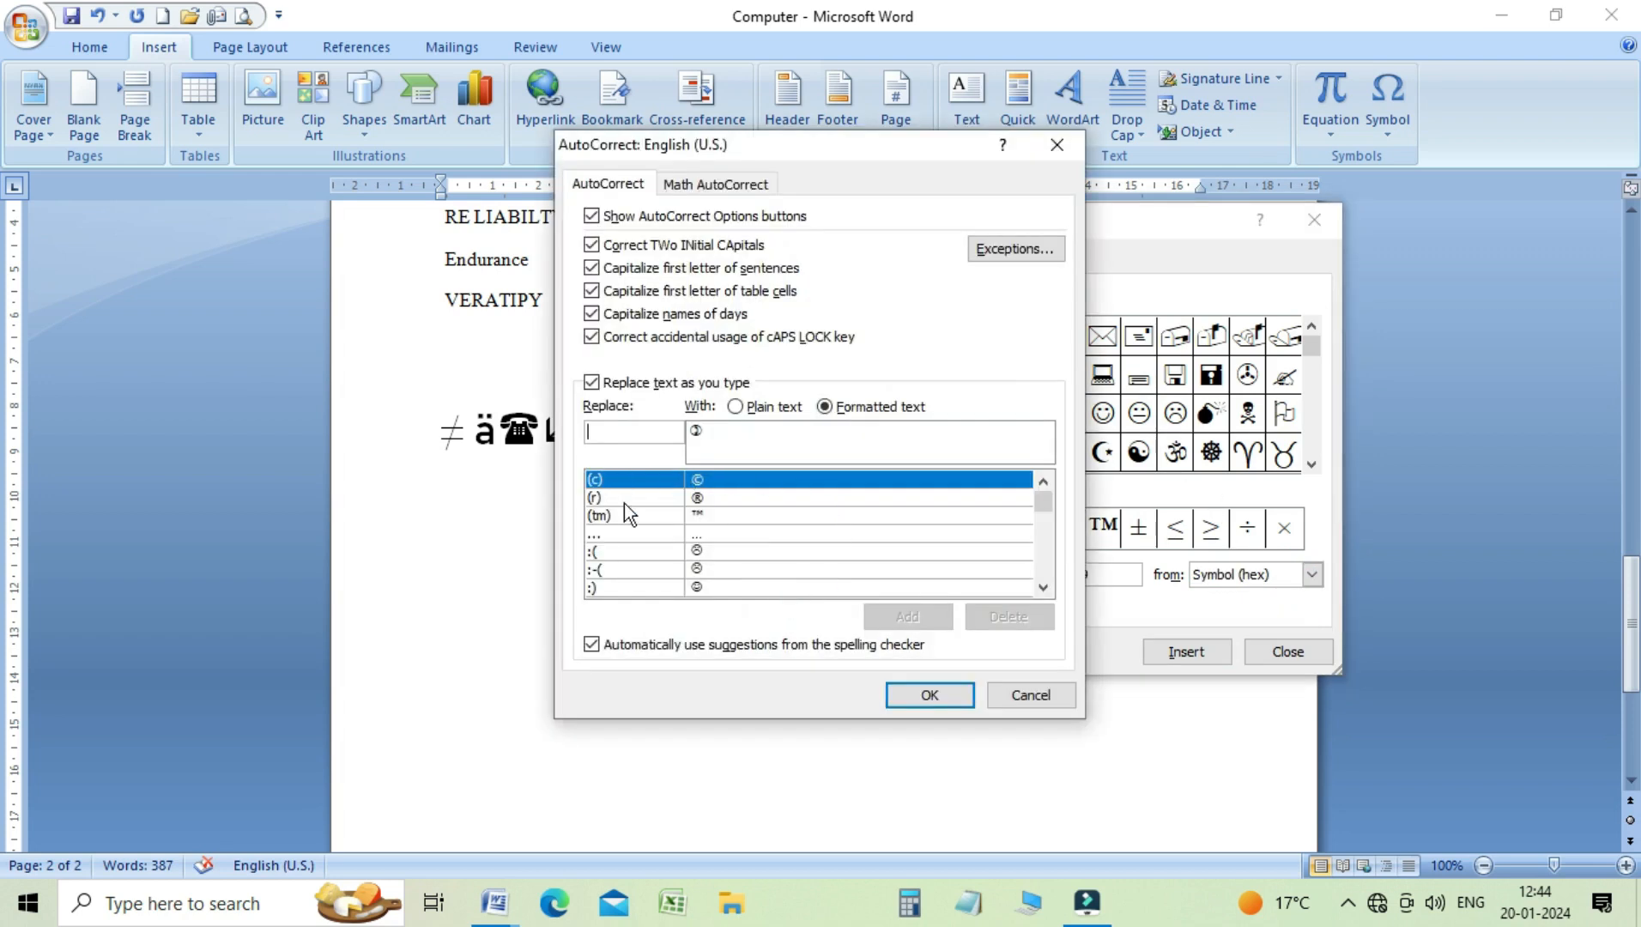
left_click_drag(1041, 502, 1042, 468)
left_click(1047, 695)
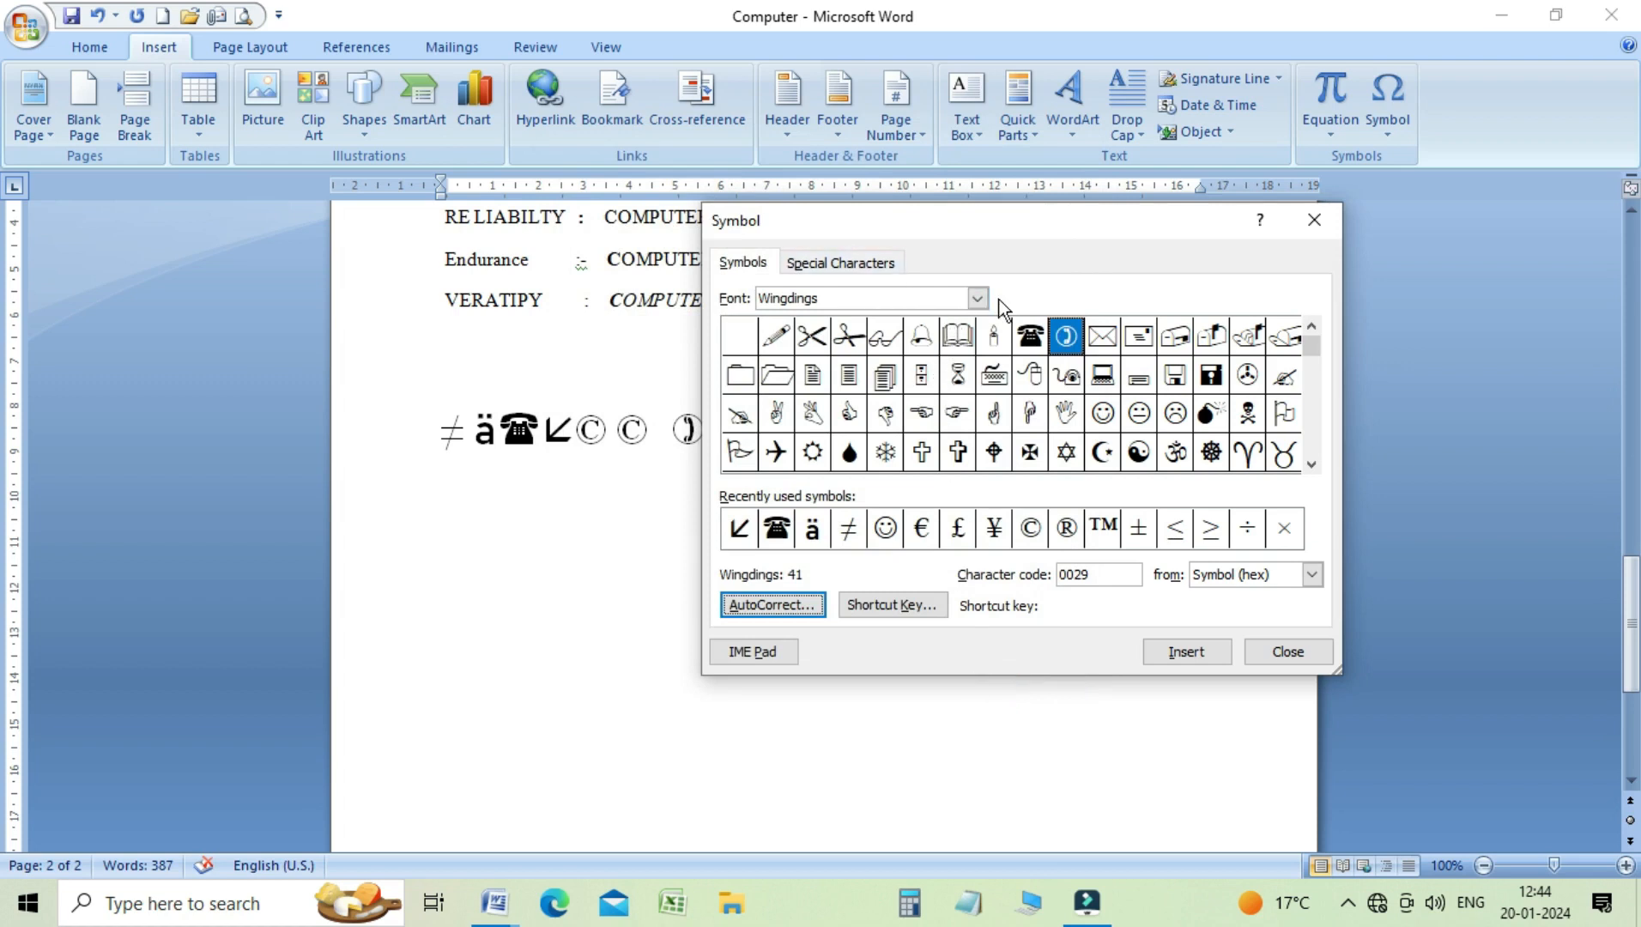
Step: Browse the remaining Wingdings symbols and change the symbol font to Kruti Dev 223
left_click(1312, 451)
left_click(1312, 452)
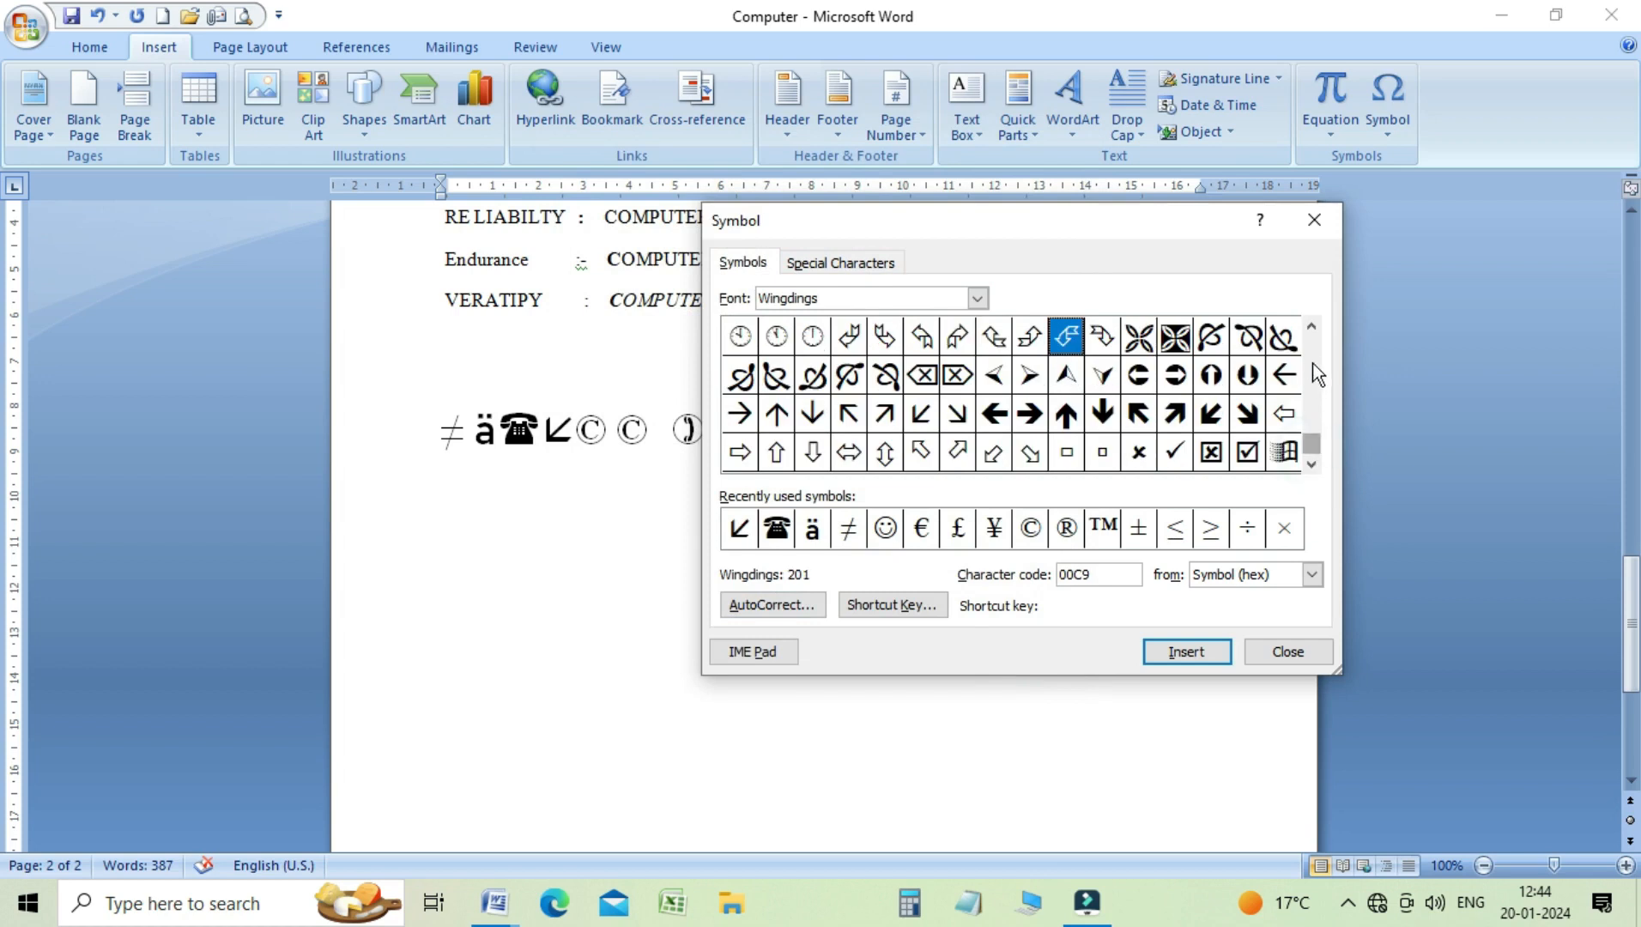
left_click(978, 299)
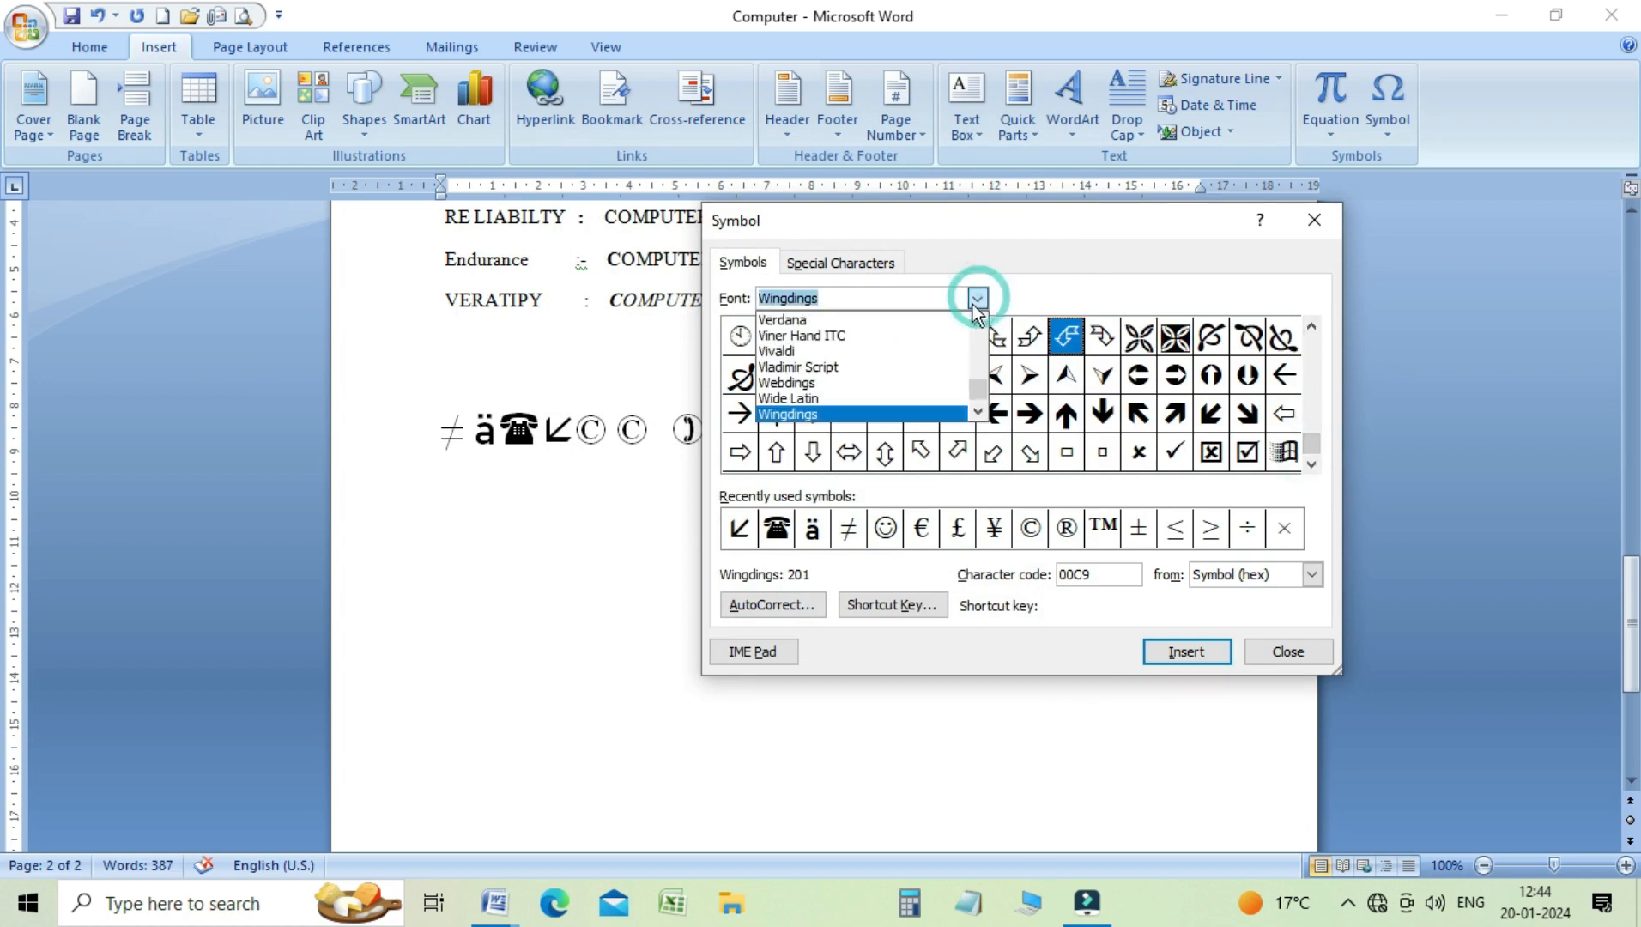
left_click_drag(980, 382, 981, 364)
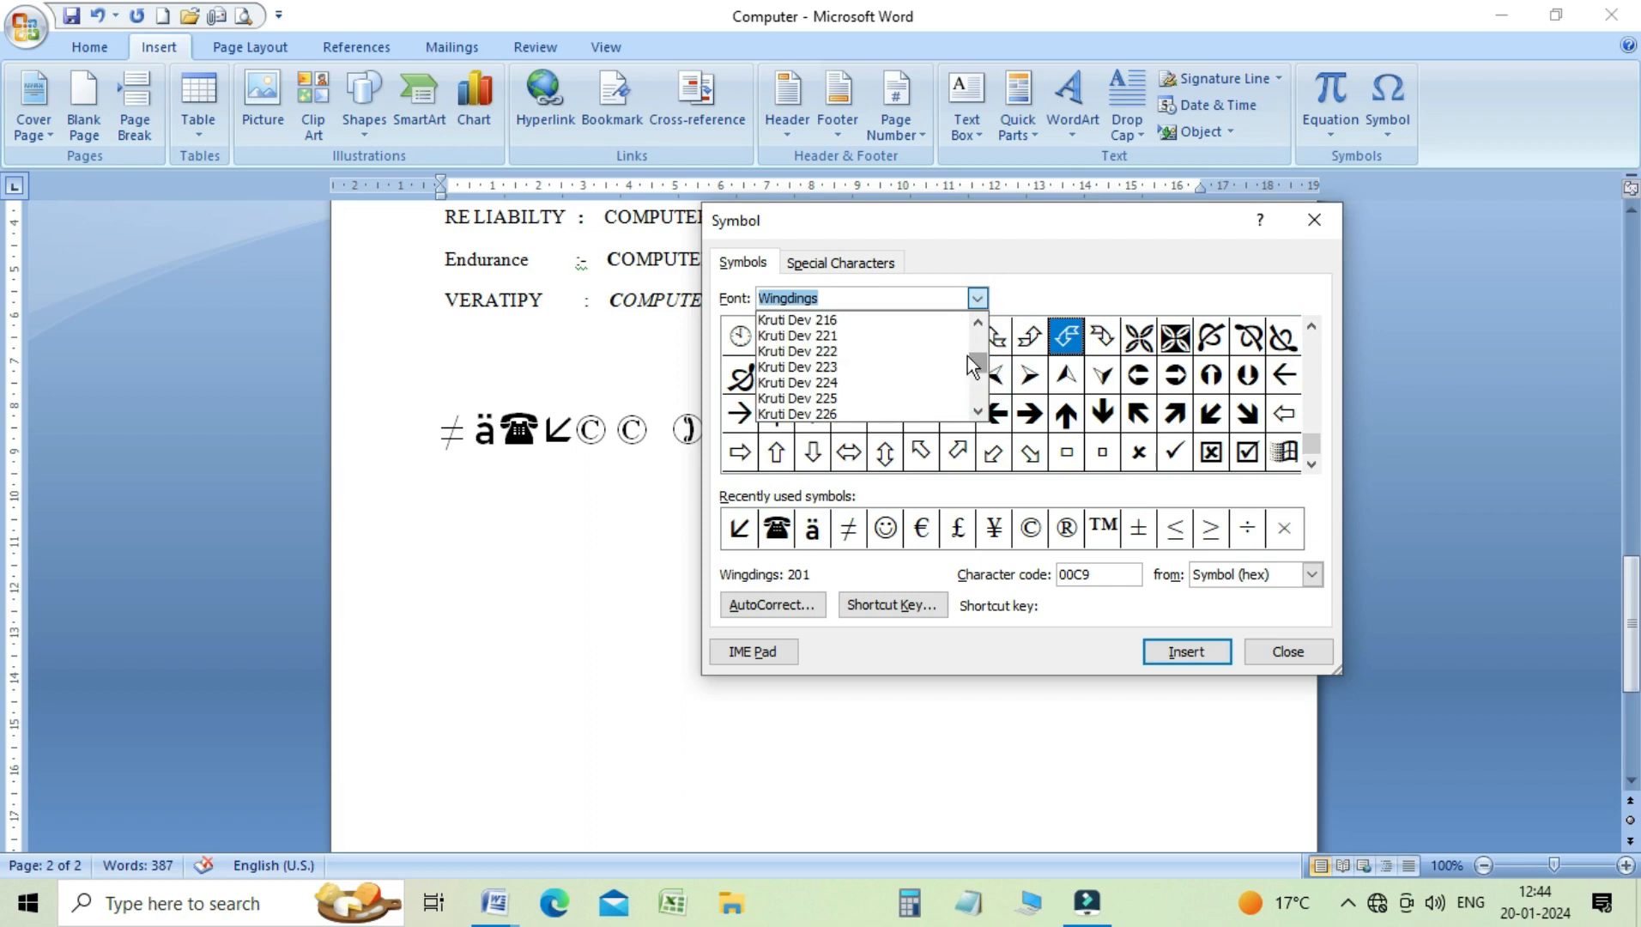
left_click(916, 365)
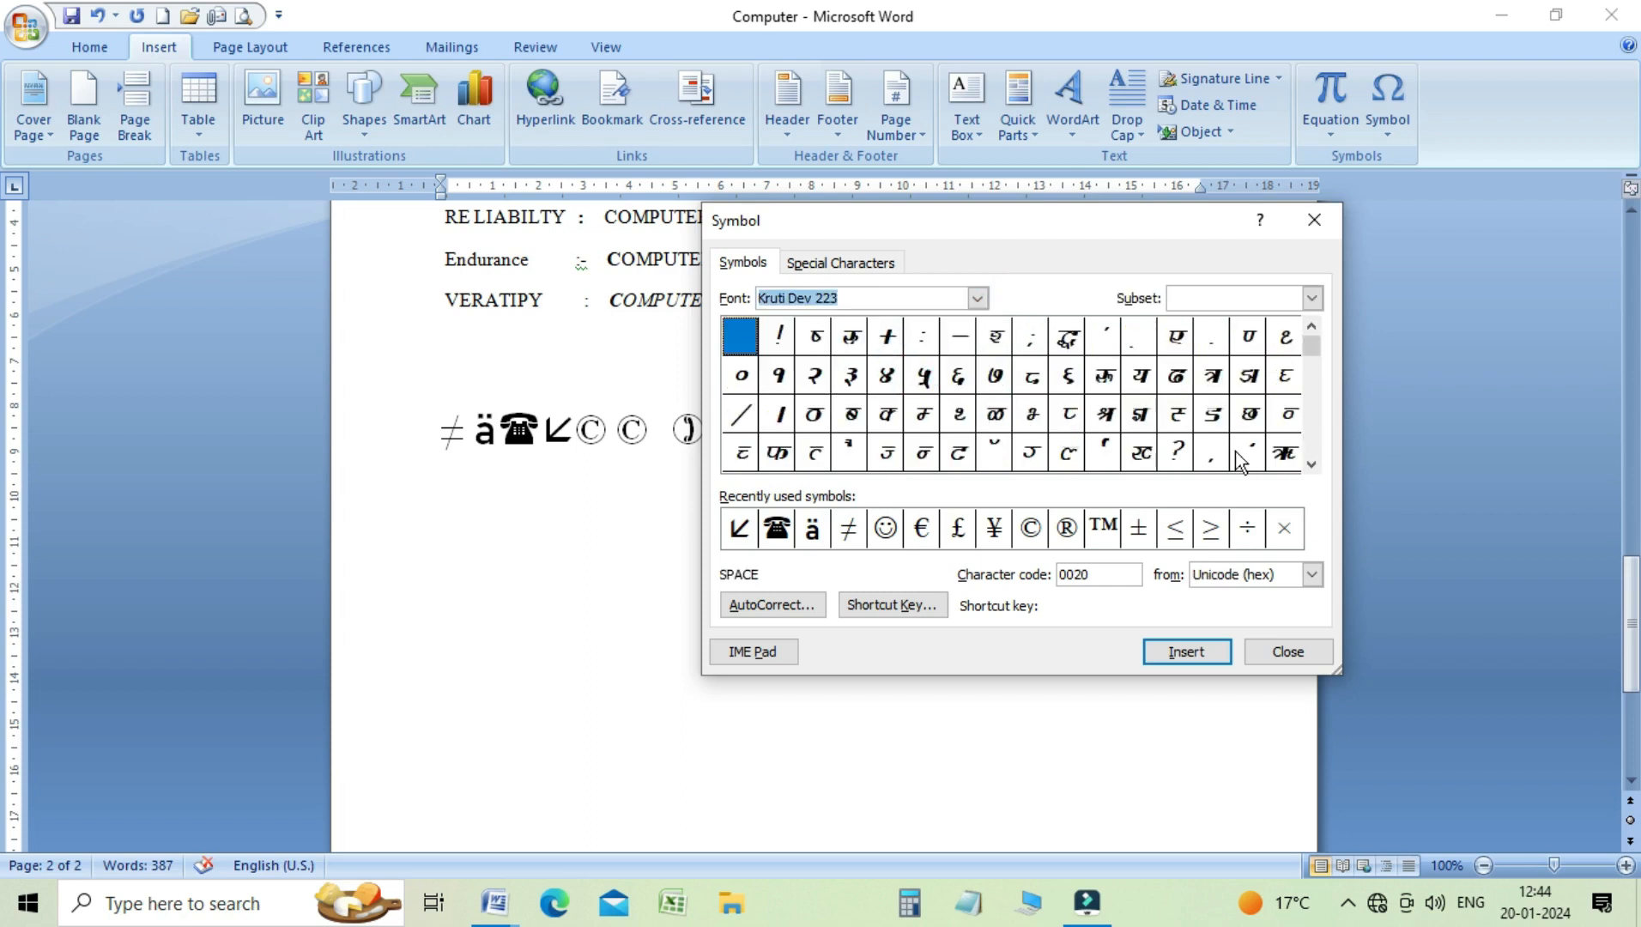
Step: Insert the Kruti Dev 223 character with code 00F4 after the second circled telephone symbol, and move the Symbol dialog off the text
left_click(1313, 465)
left_click(1313, 465)
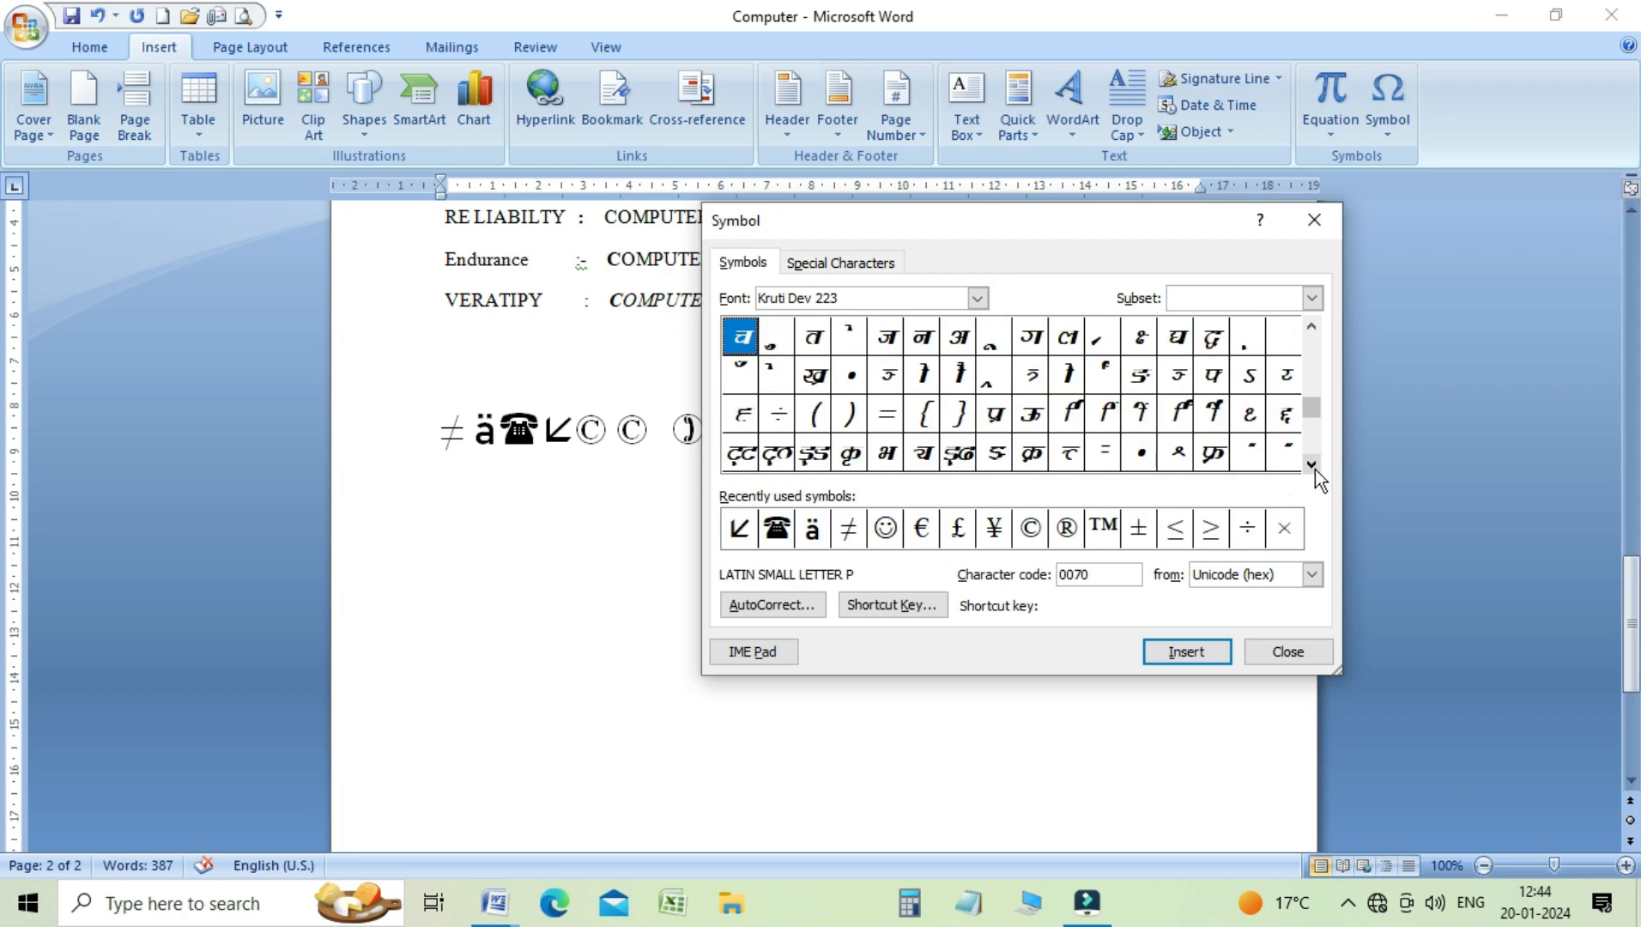
left_click(1312, 465)
left_click(1312, 465)
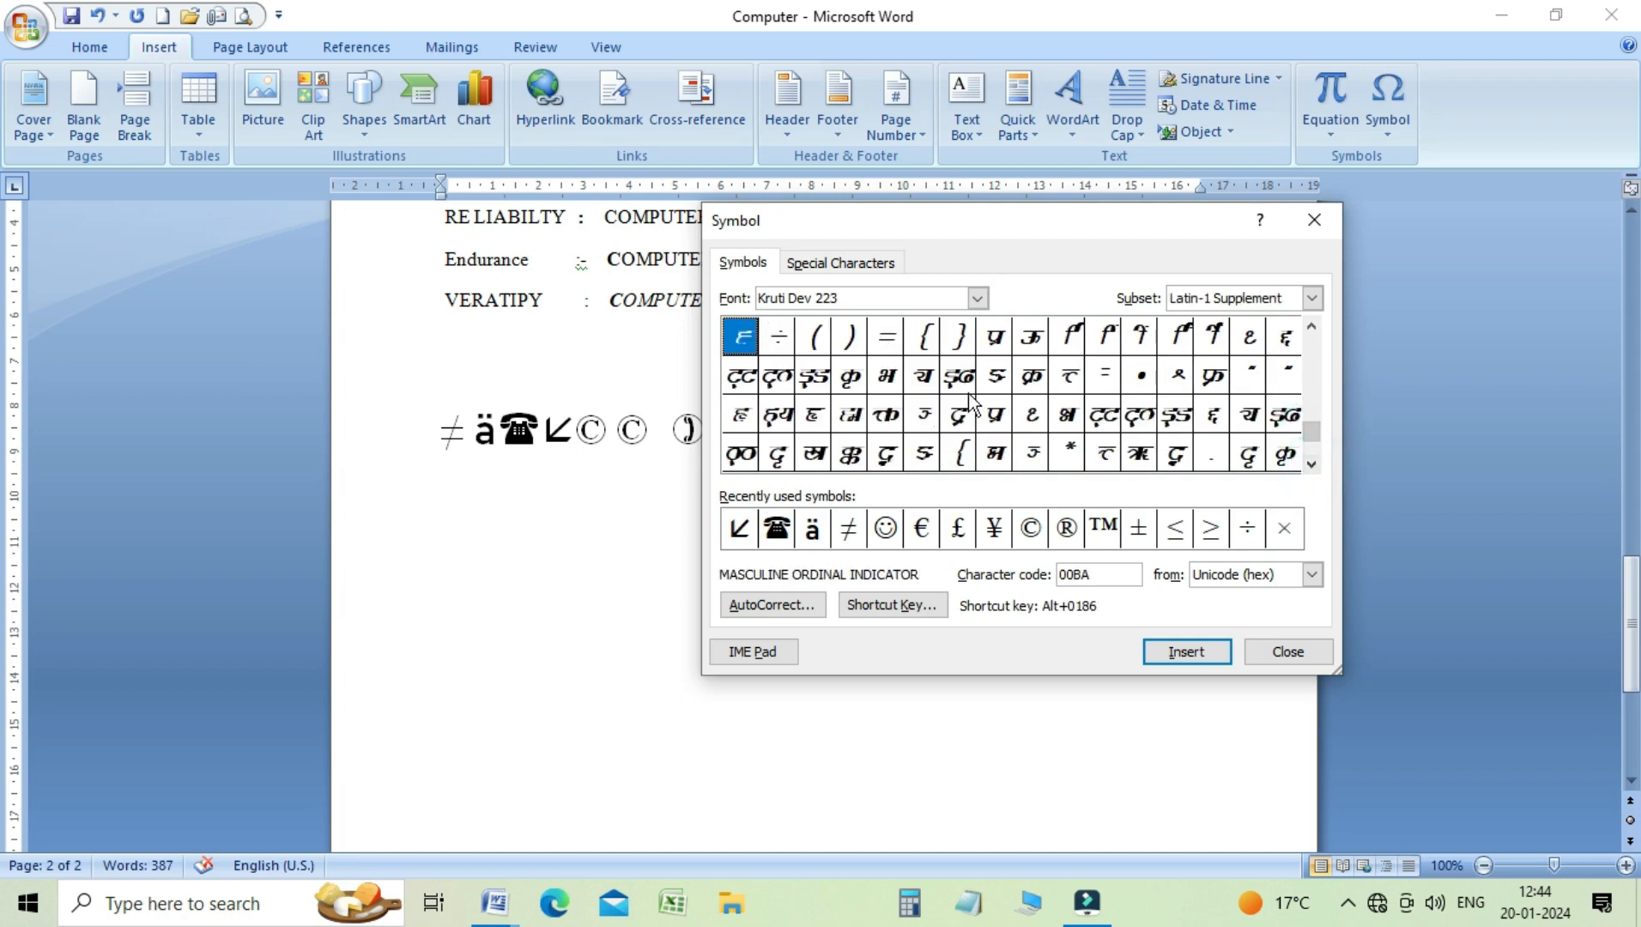
left_click(860, 383)
left_click(850, 454)
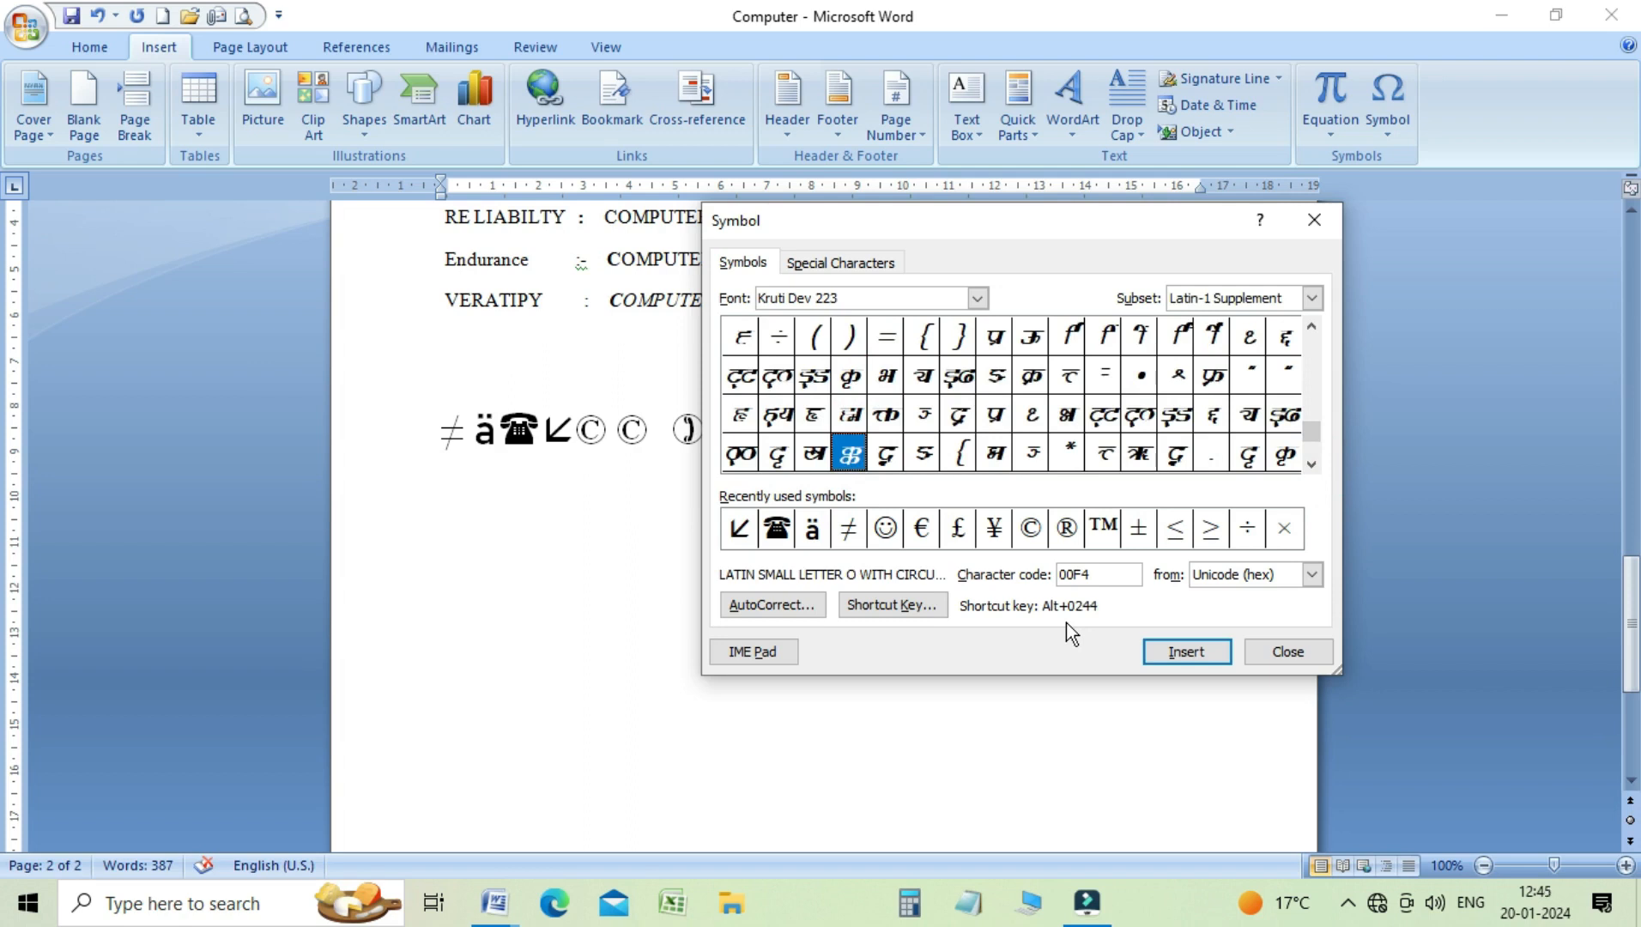
left_click(1187, 652)
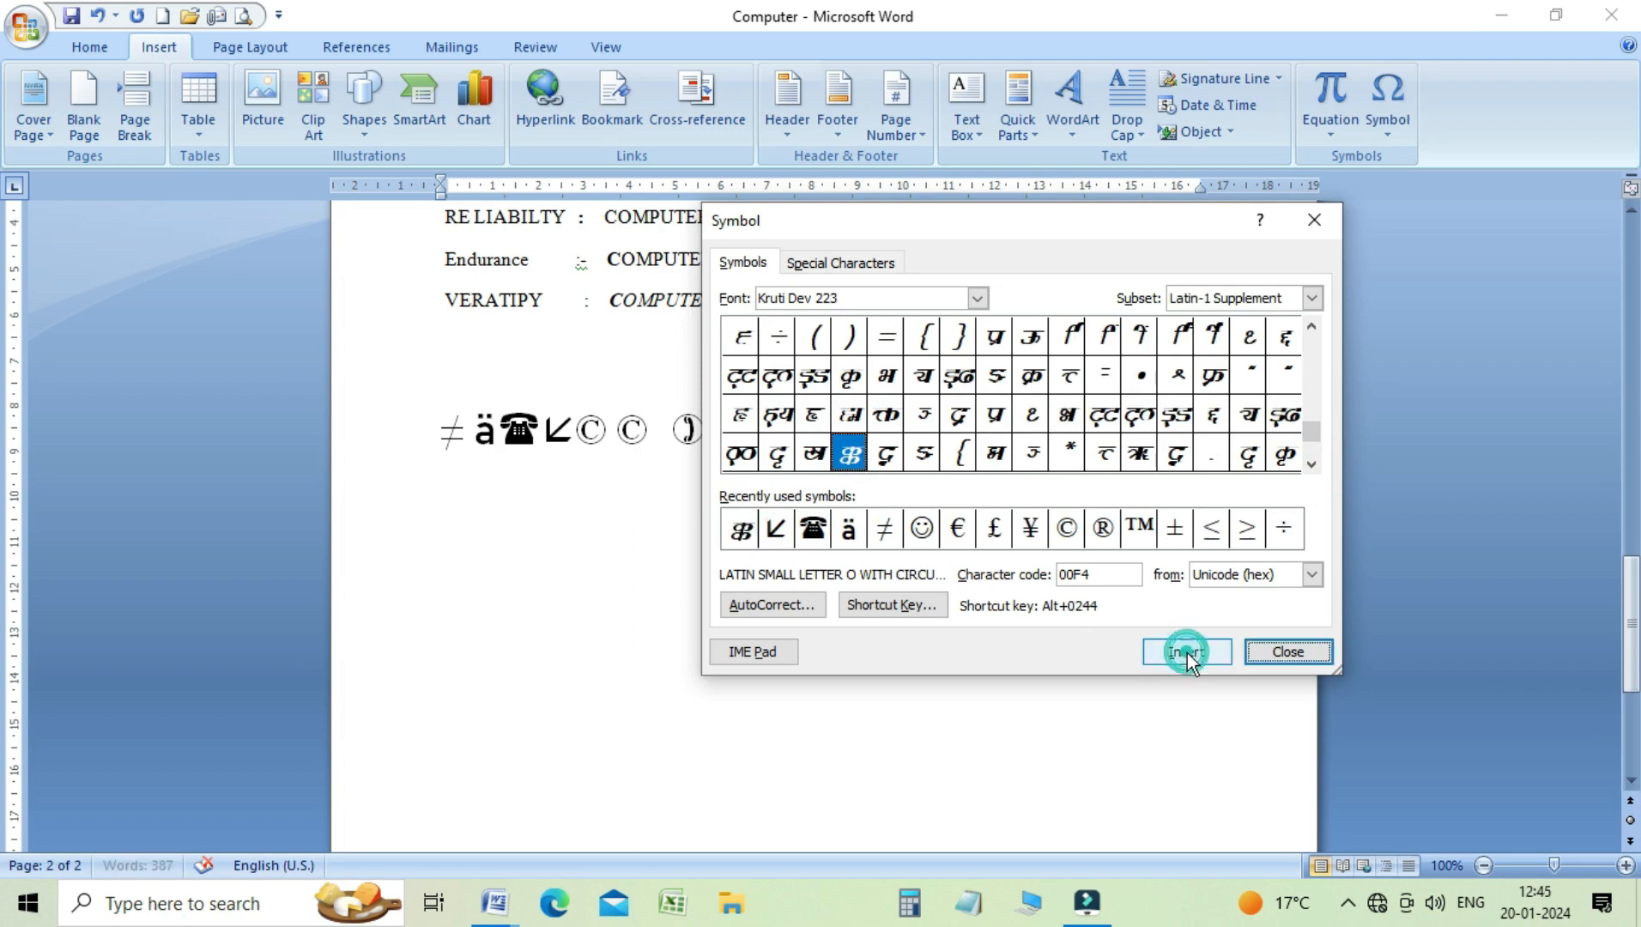
left_click_drag(1045, 226, 1197, 242)
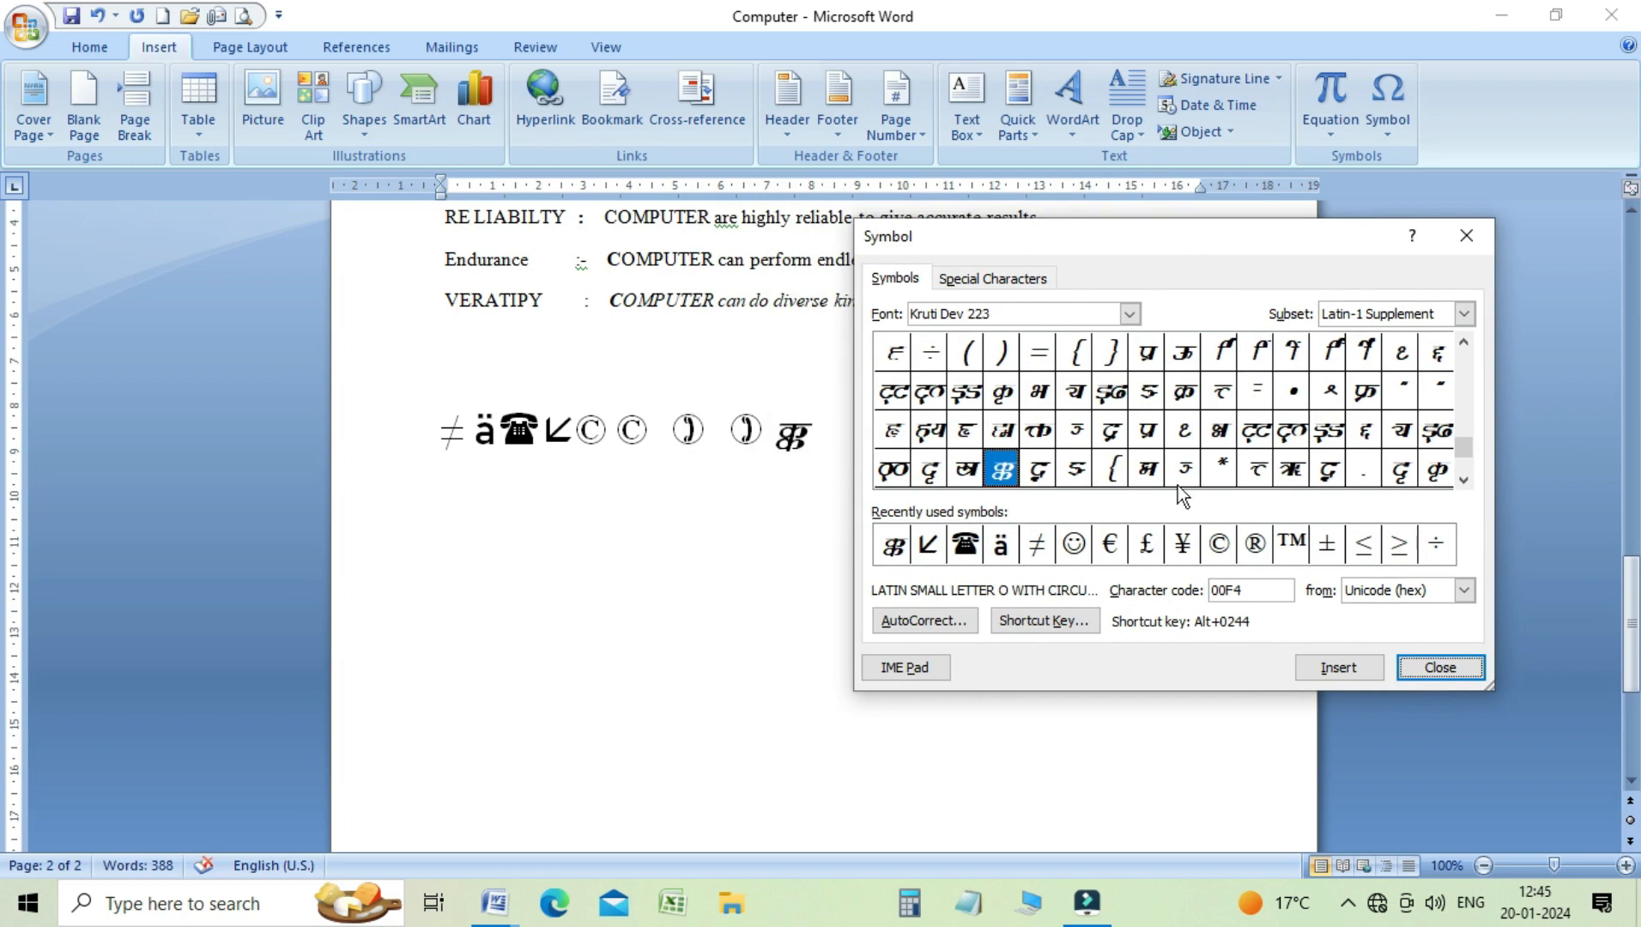
Step: Insert the Kruti Dev 223 character with code 0178 at the end of the symbol line and move the Symbol dialog farther aside
left_click(1258, 472)
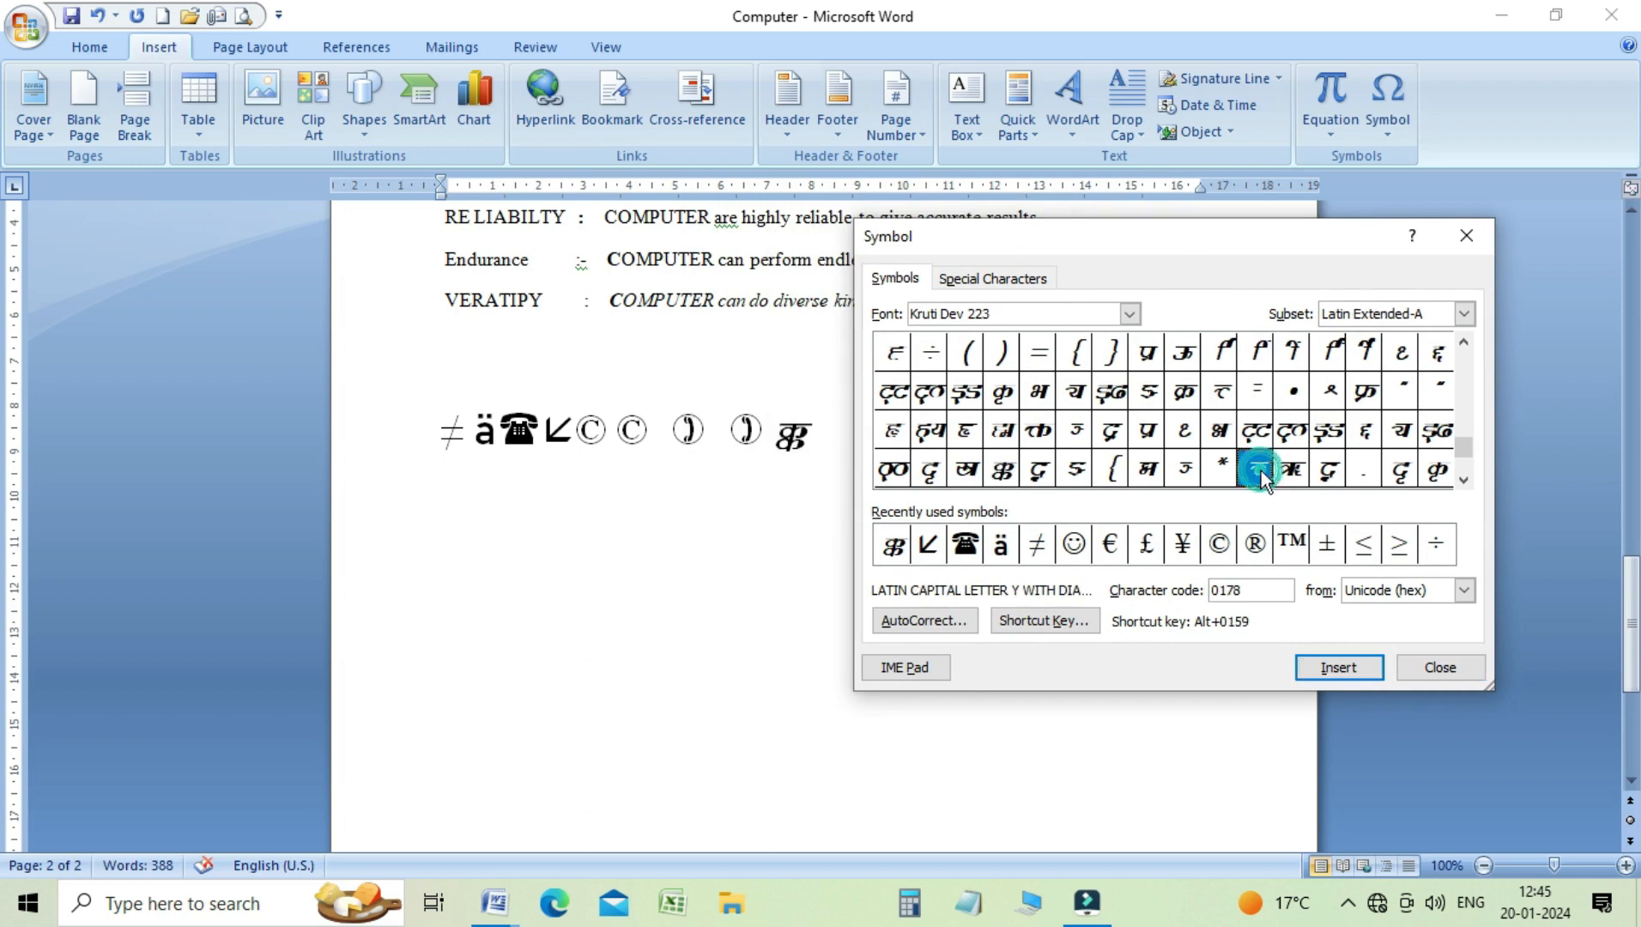
left_click(1326, 670)
left_click_drag(1207, 240, 1225, 250)
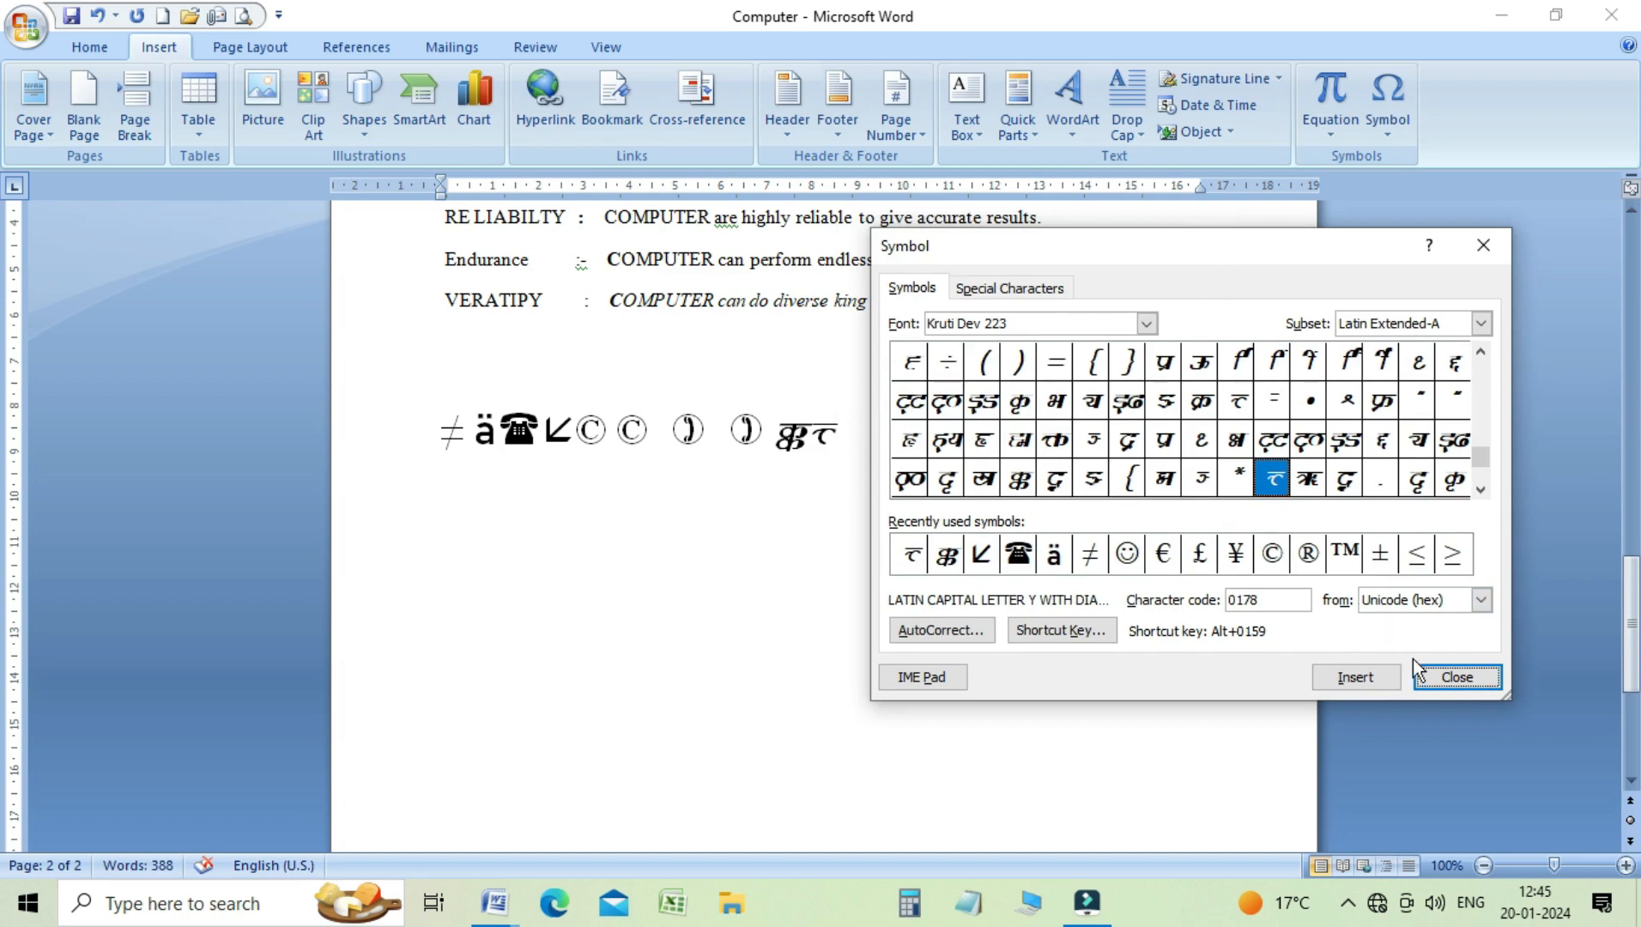
Step: Close the Symbol dialog and enlarge the whole line of inserted symbols to 72 points
left_click(1457, 686)
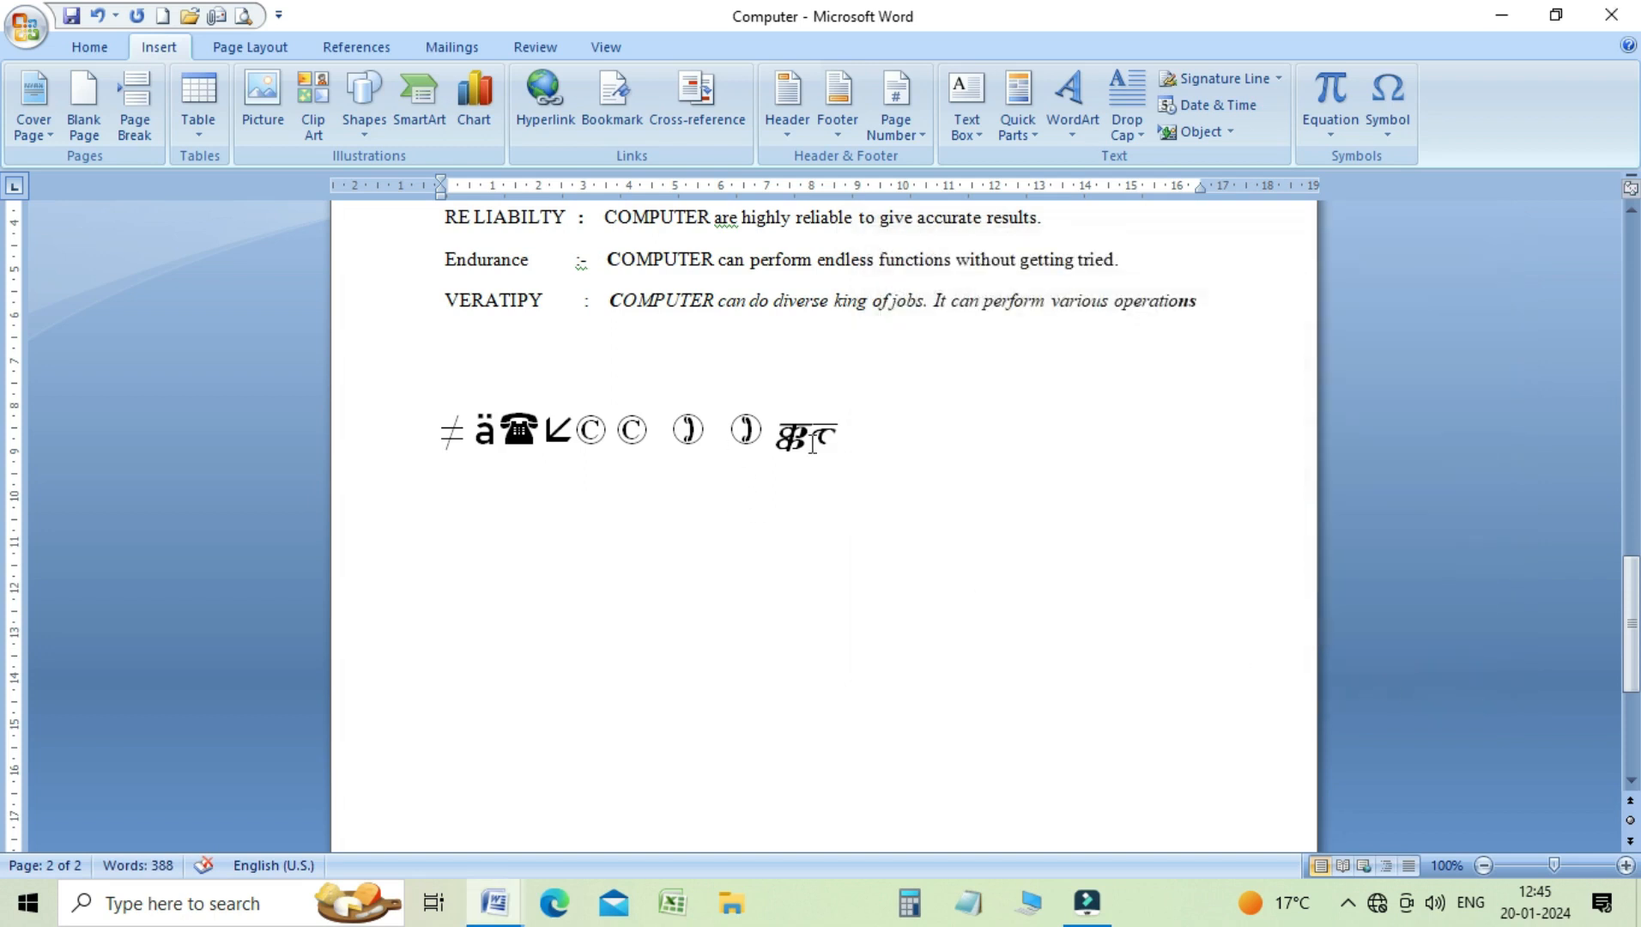
left_click(464, 436)
left_click_drag(437, 431, 887, 454)
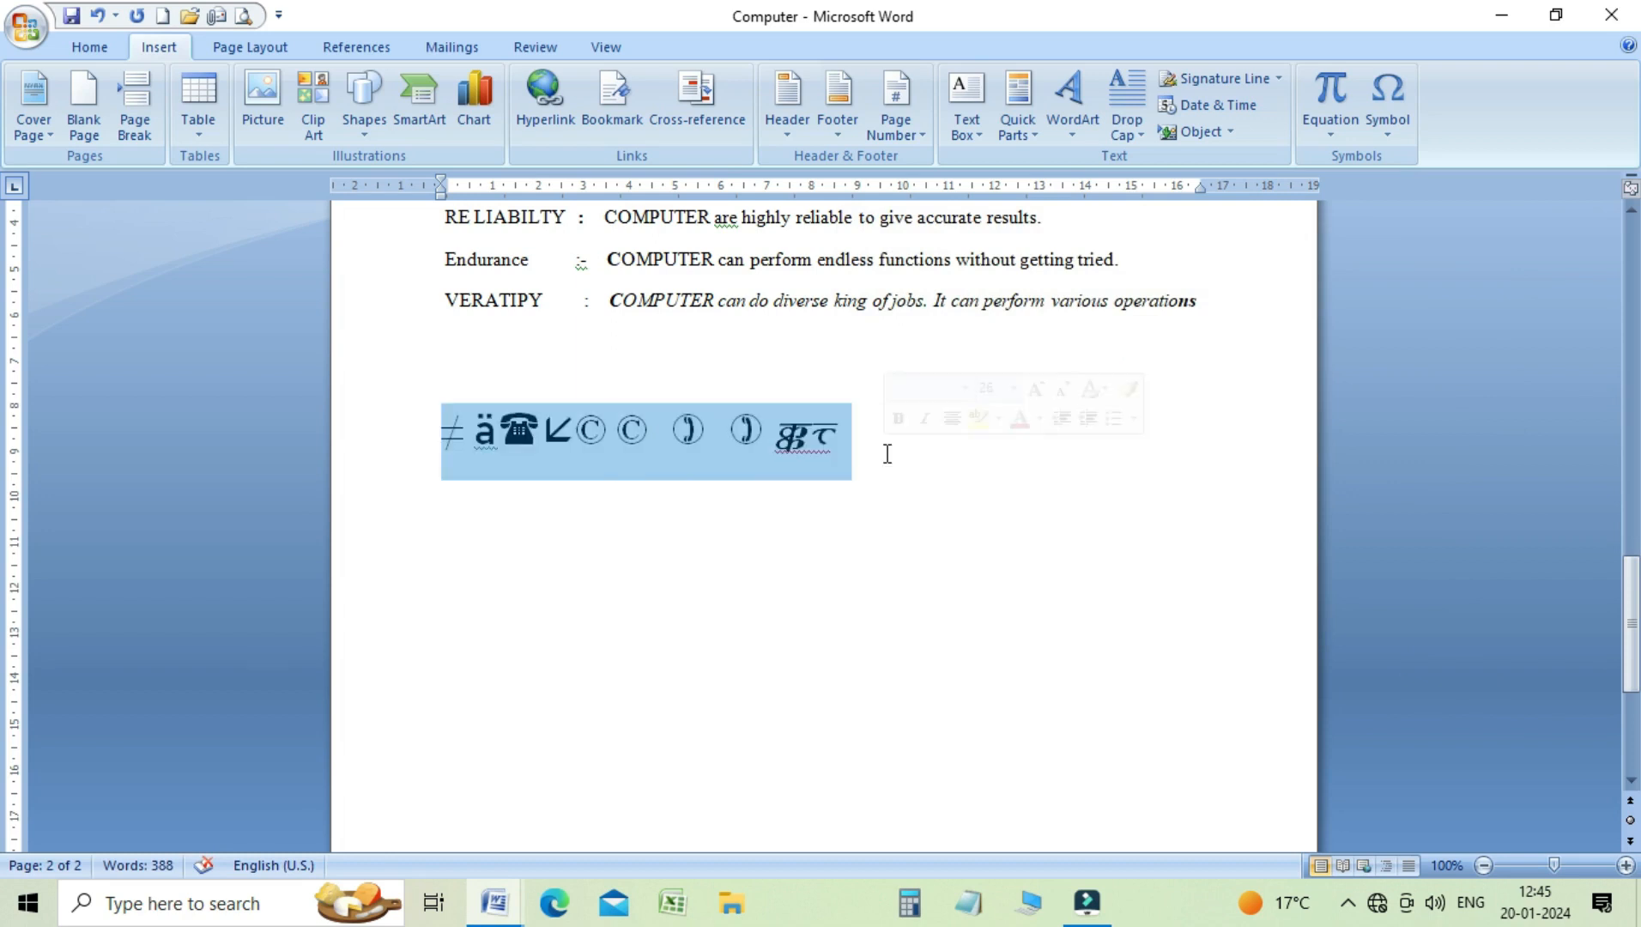
left_click(91, 48)
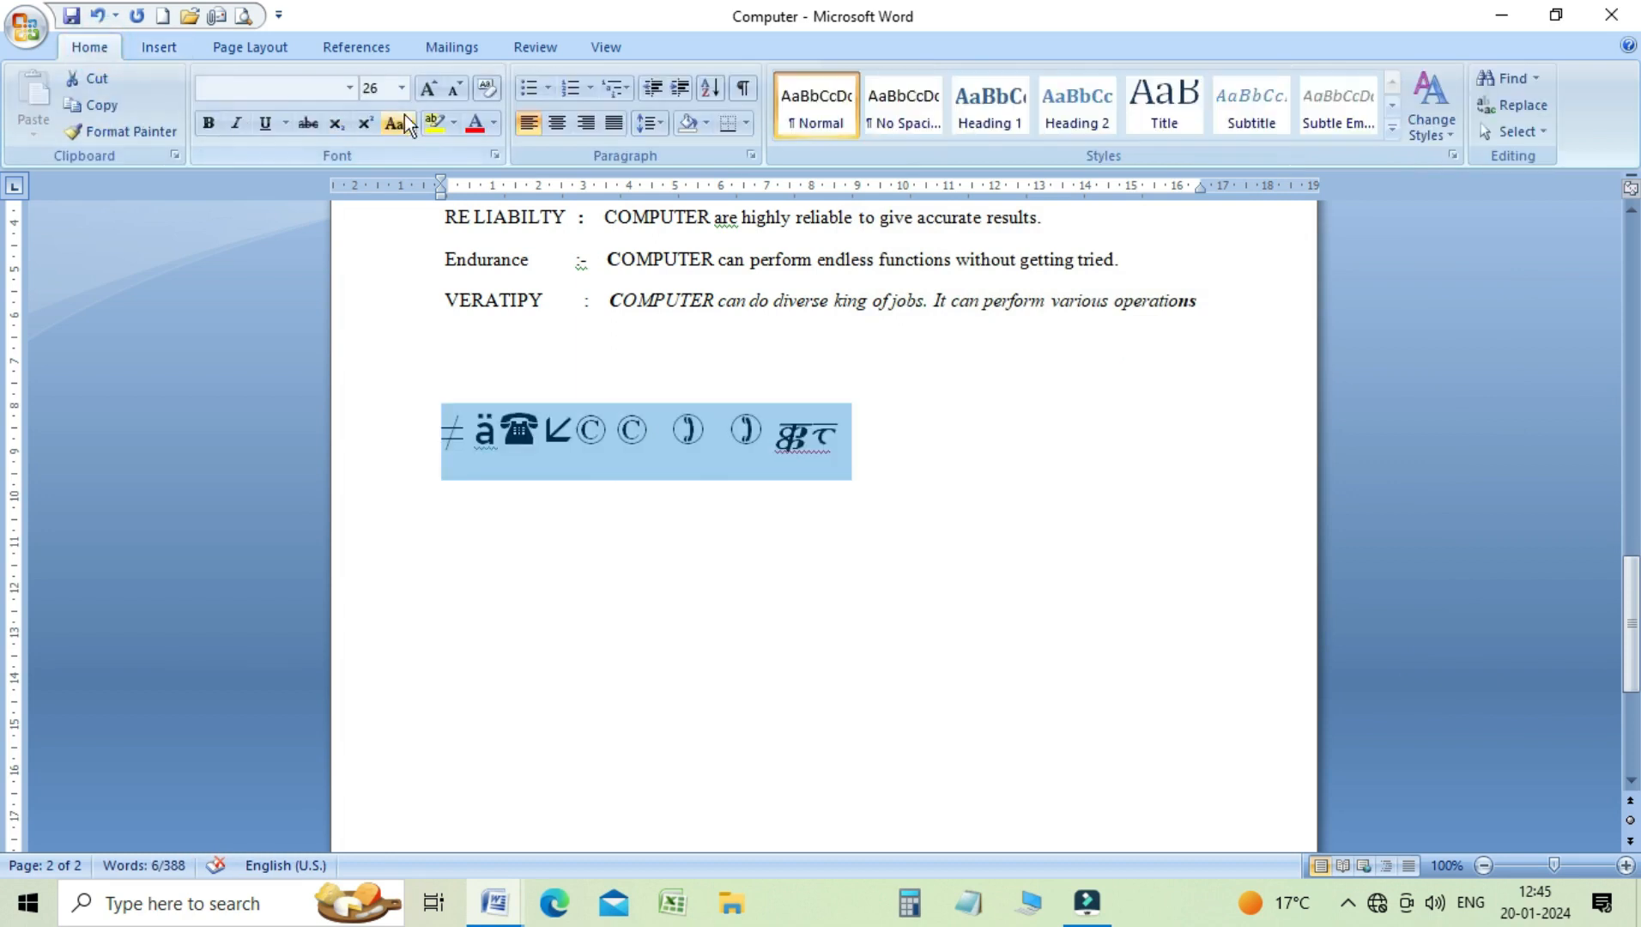
left_click(427, 91)
left_click(427, 91)
left_click(428, 91)
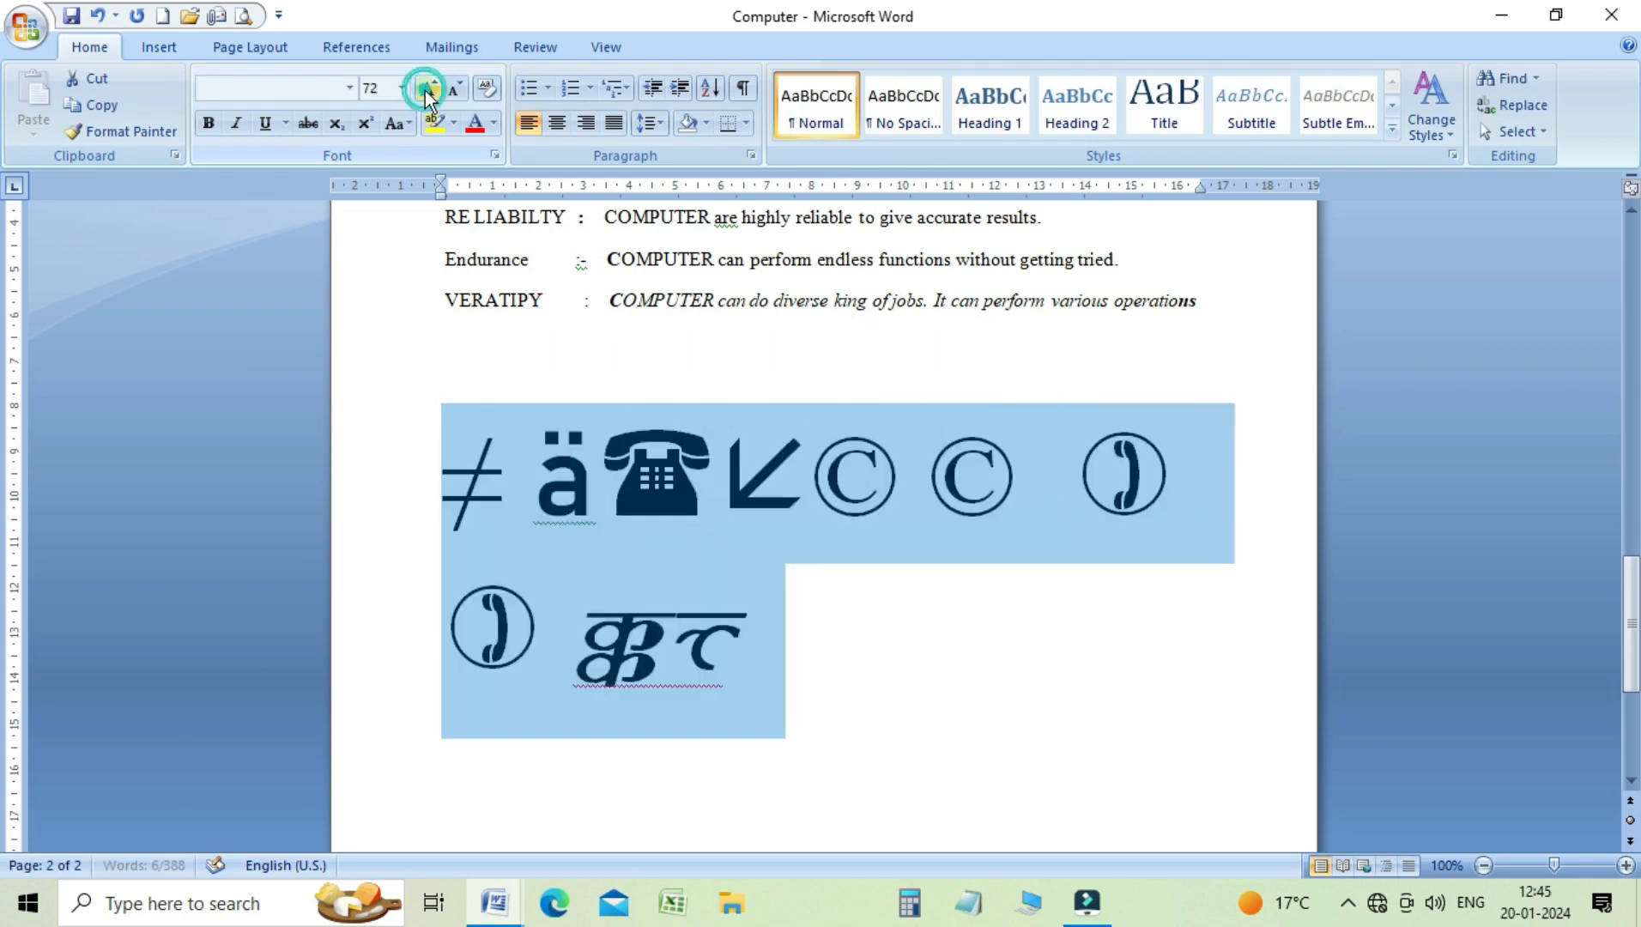
left_click(832, 686)
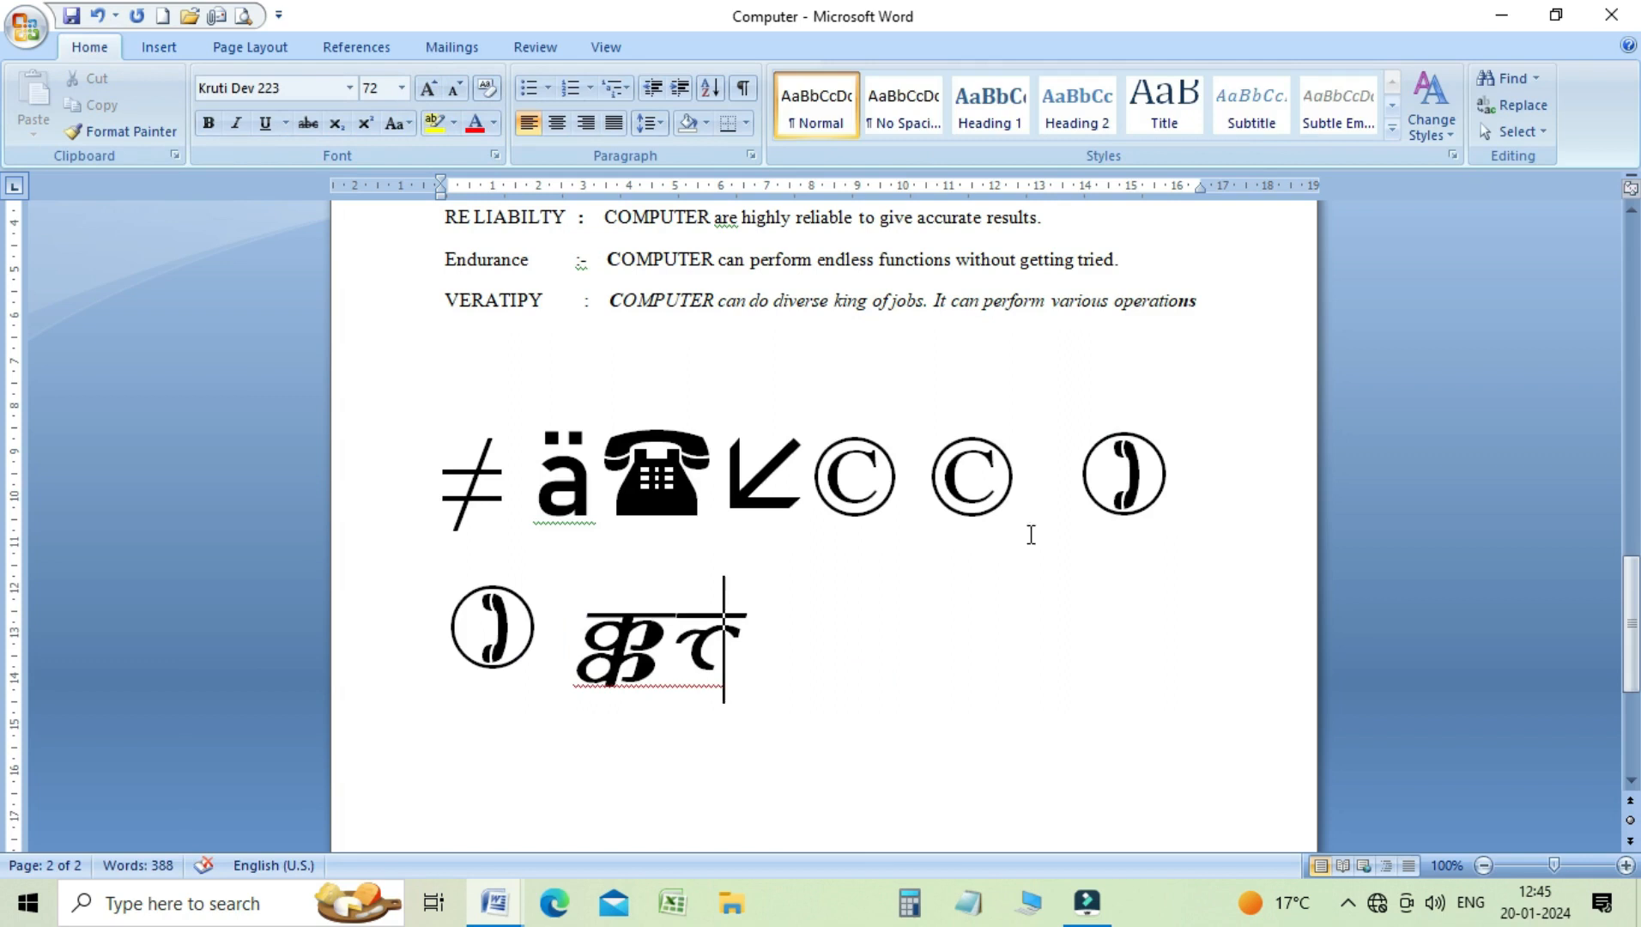
Step: Enlarge only the first circled telephone symbol to a font size of 150 points
left_click_drag(1079, 479, 1175, 481)
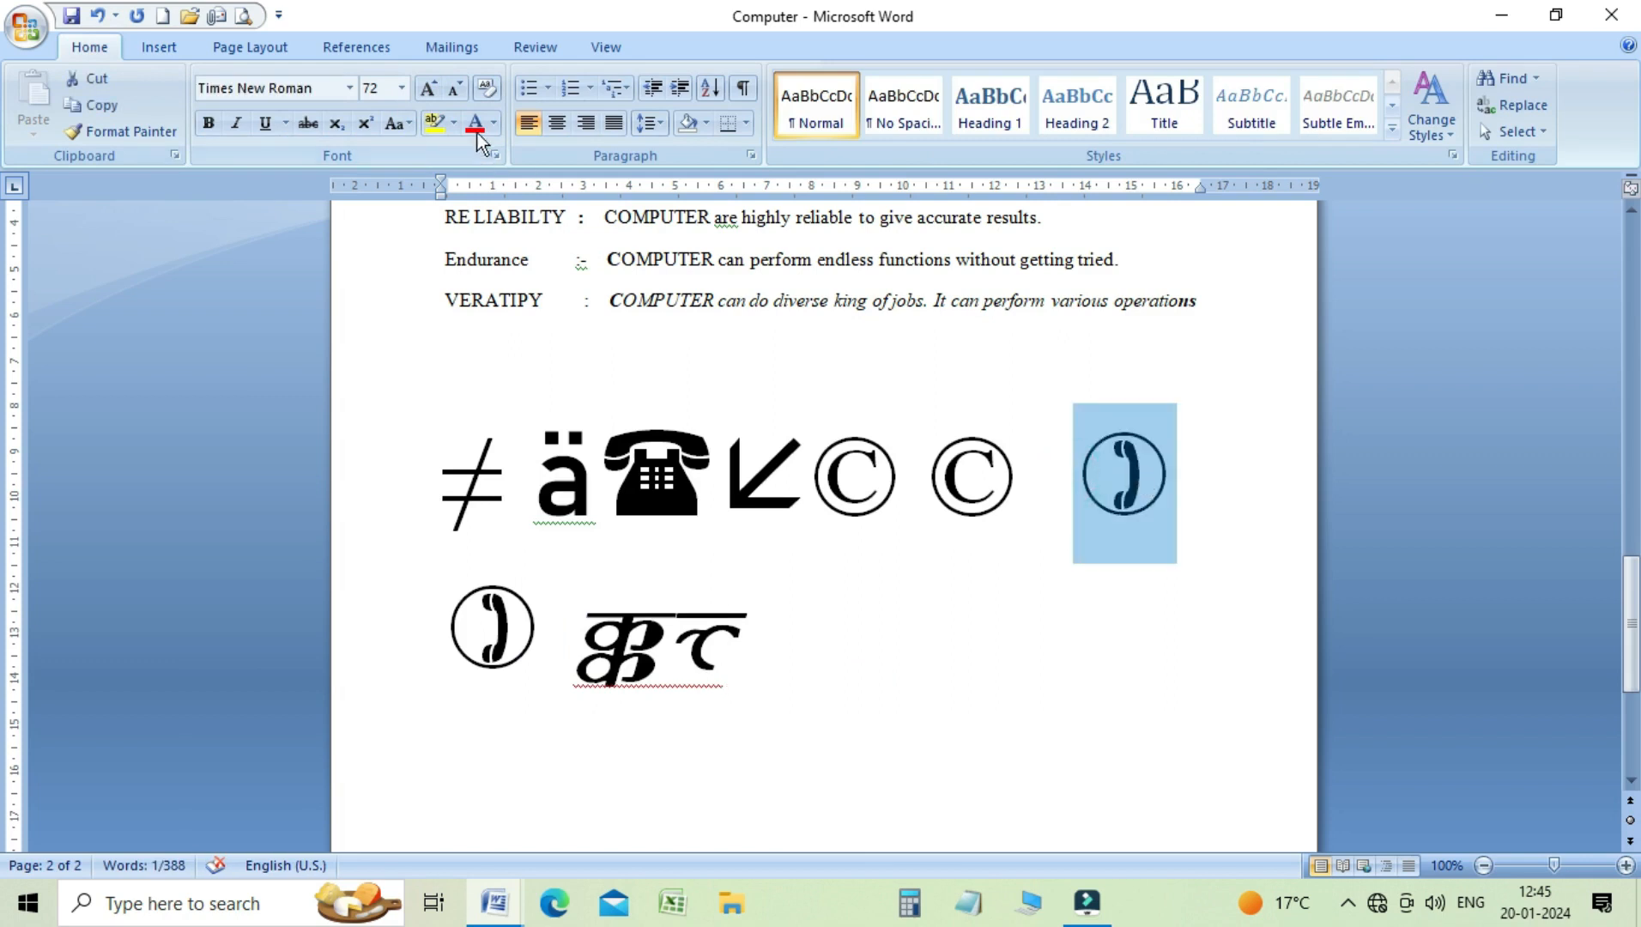
left_click(401, 88)
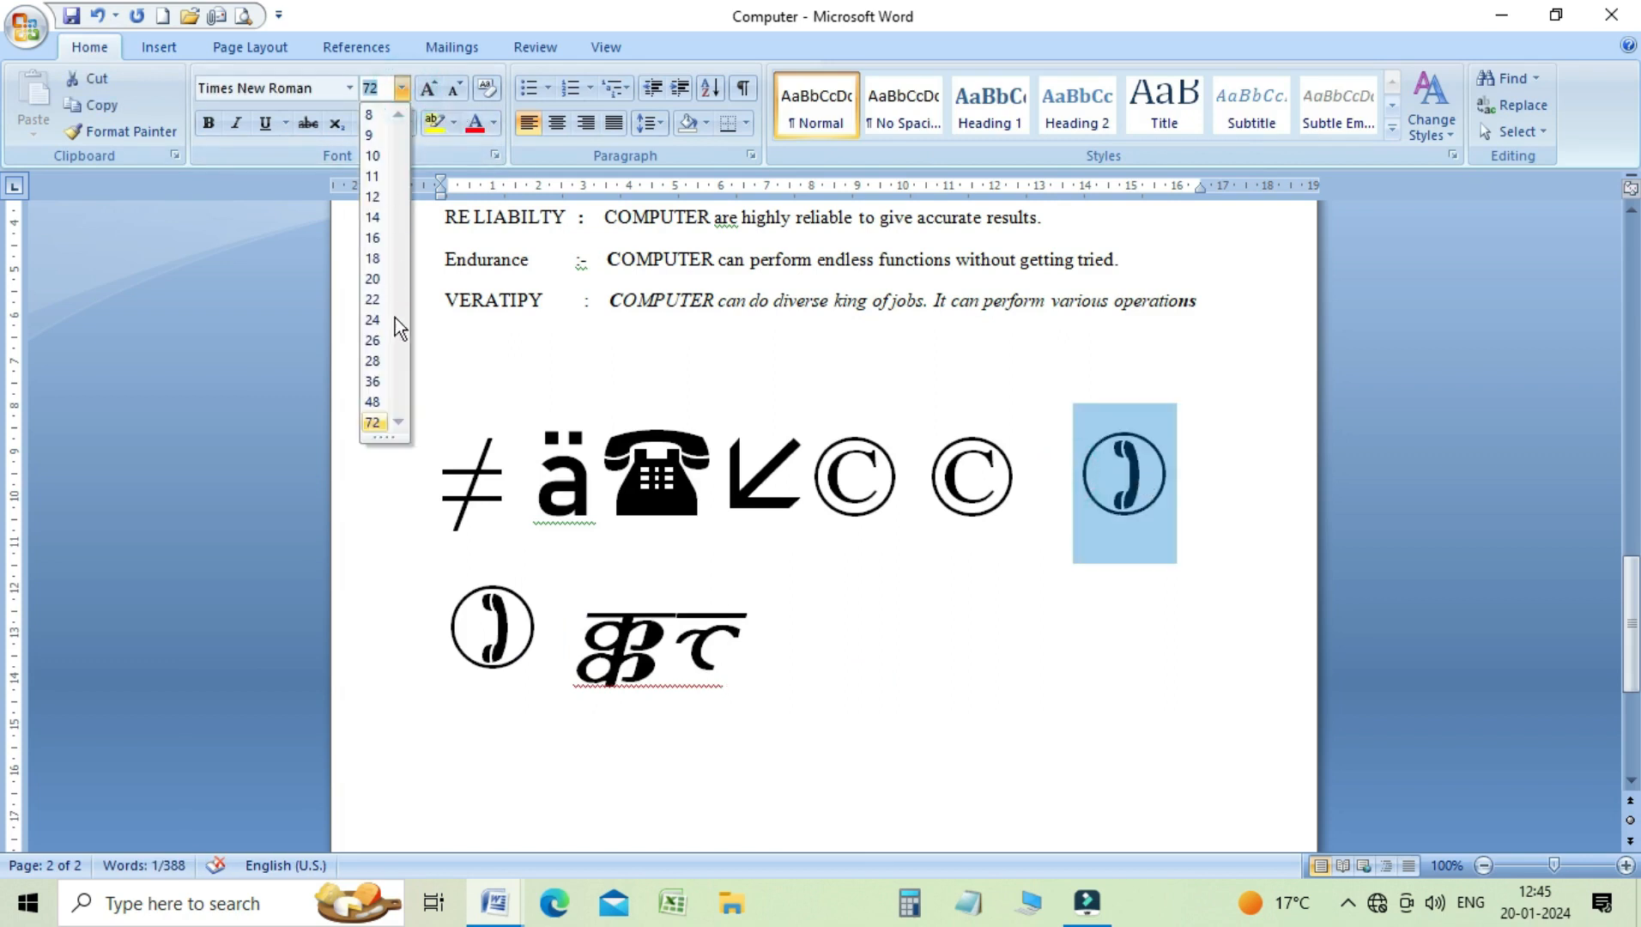
left_click(429, 89)
left_click(429, 89)
left_click(430, 90)
left_click(431, 89)
left_click(431, 89)
left_click(431, 89)
left_click(431, 89)
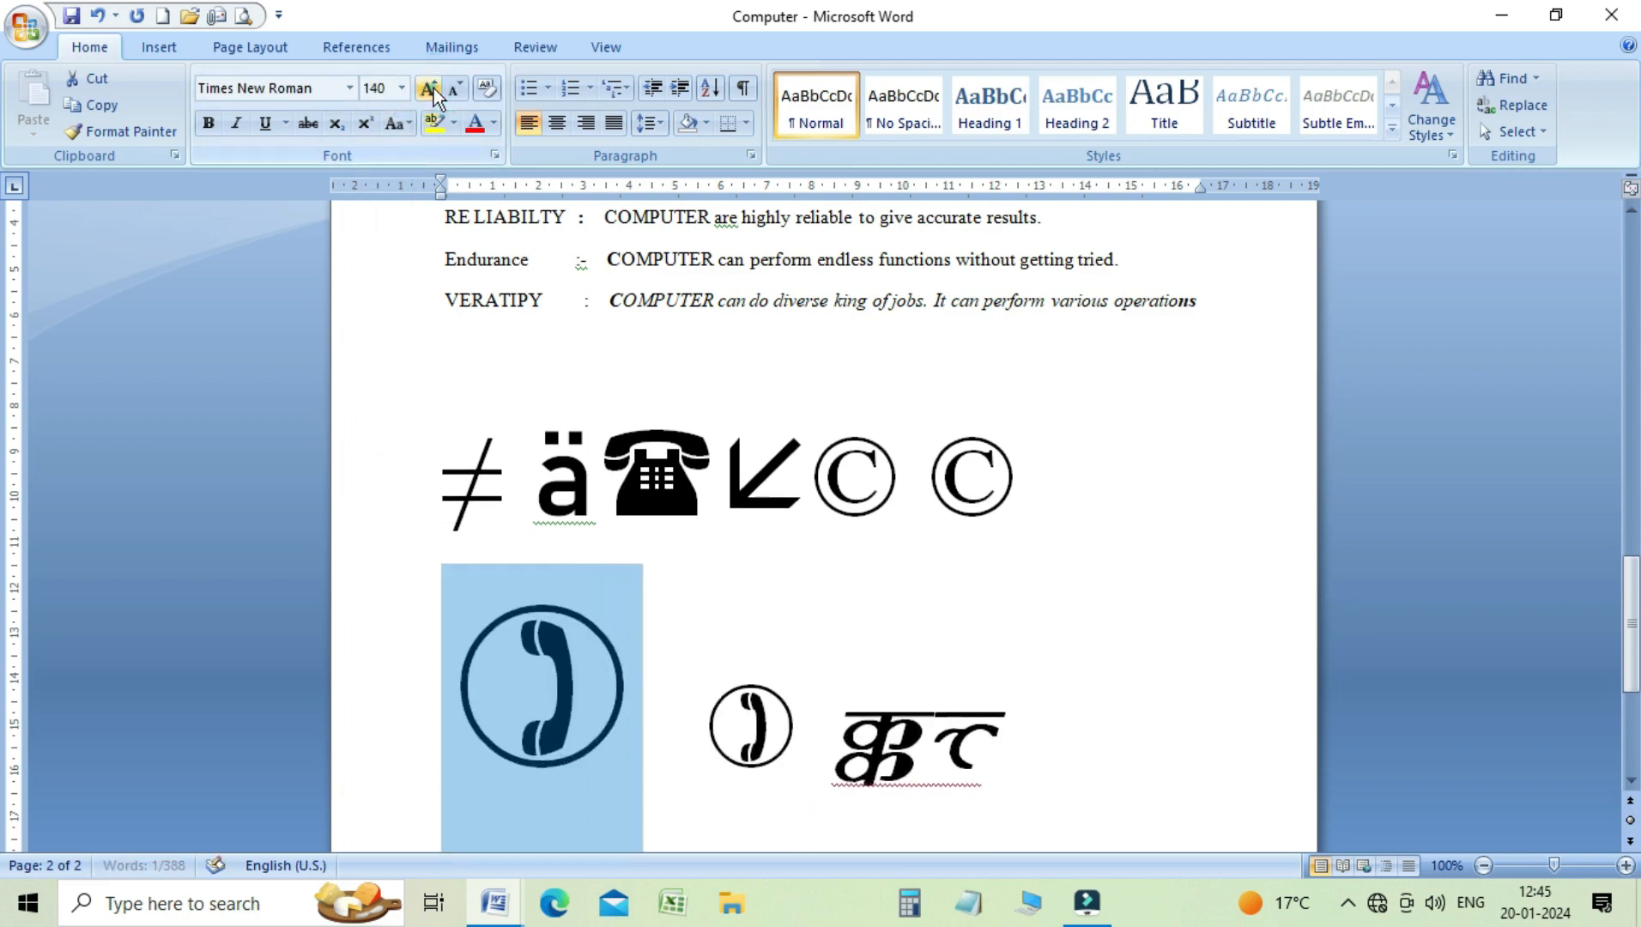
left_click(431, 89)
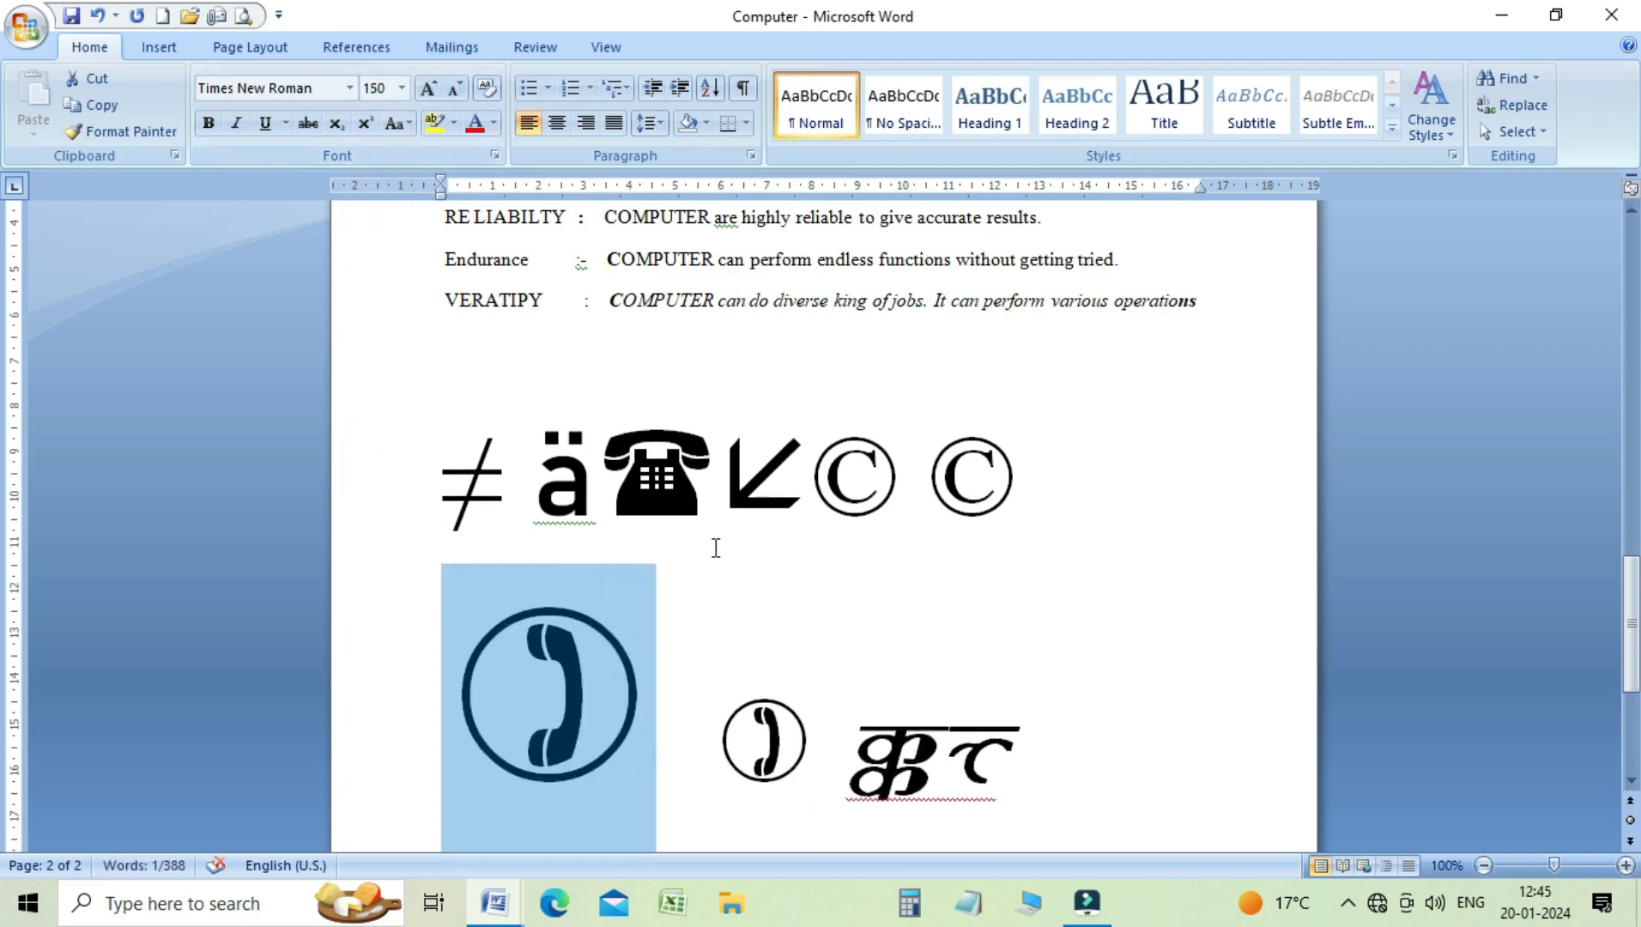
Step: Place the cursor before "A Computer is an electronic machine" on page 1 and open the full Symbol dialog
left_click_drag(1630, 653, 1623, 443)
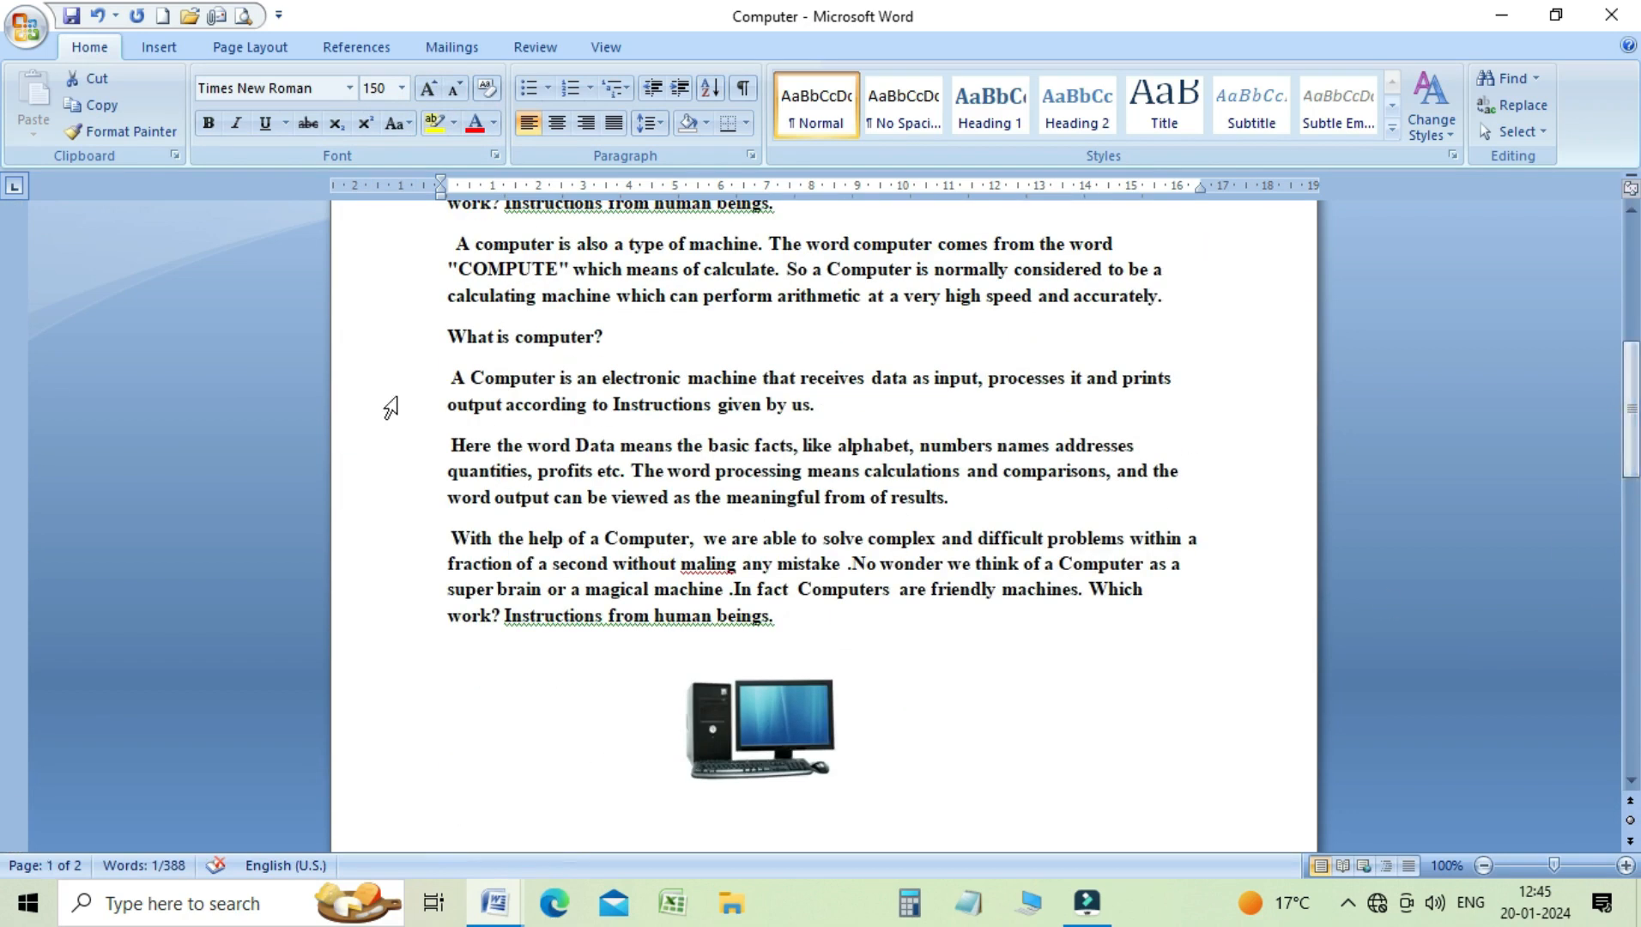
left_click_drag(421, 378, 443, 498)
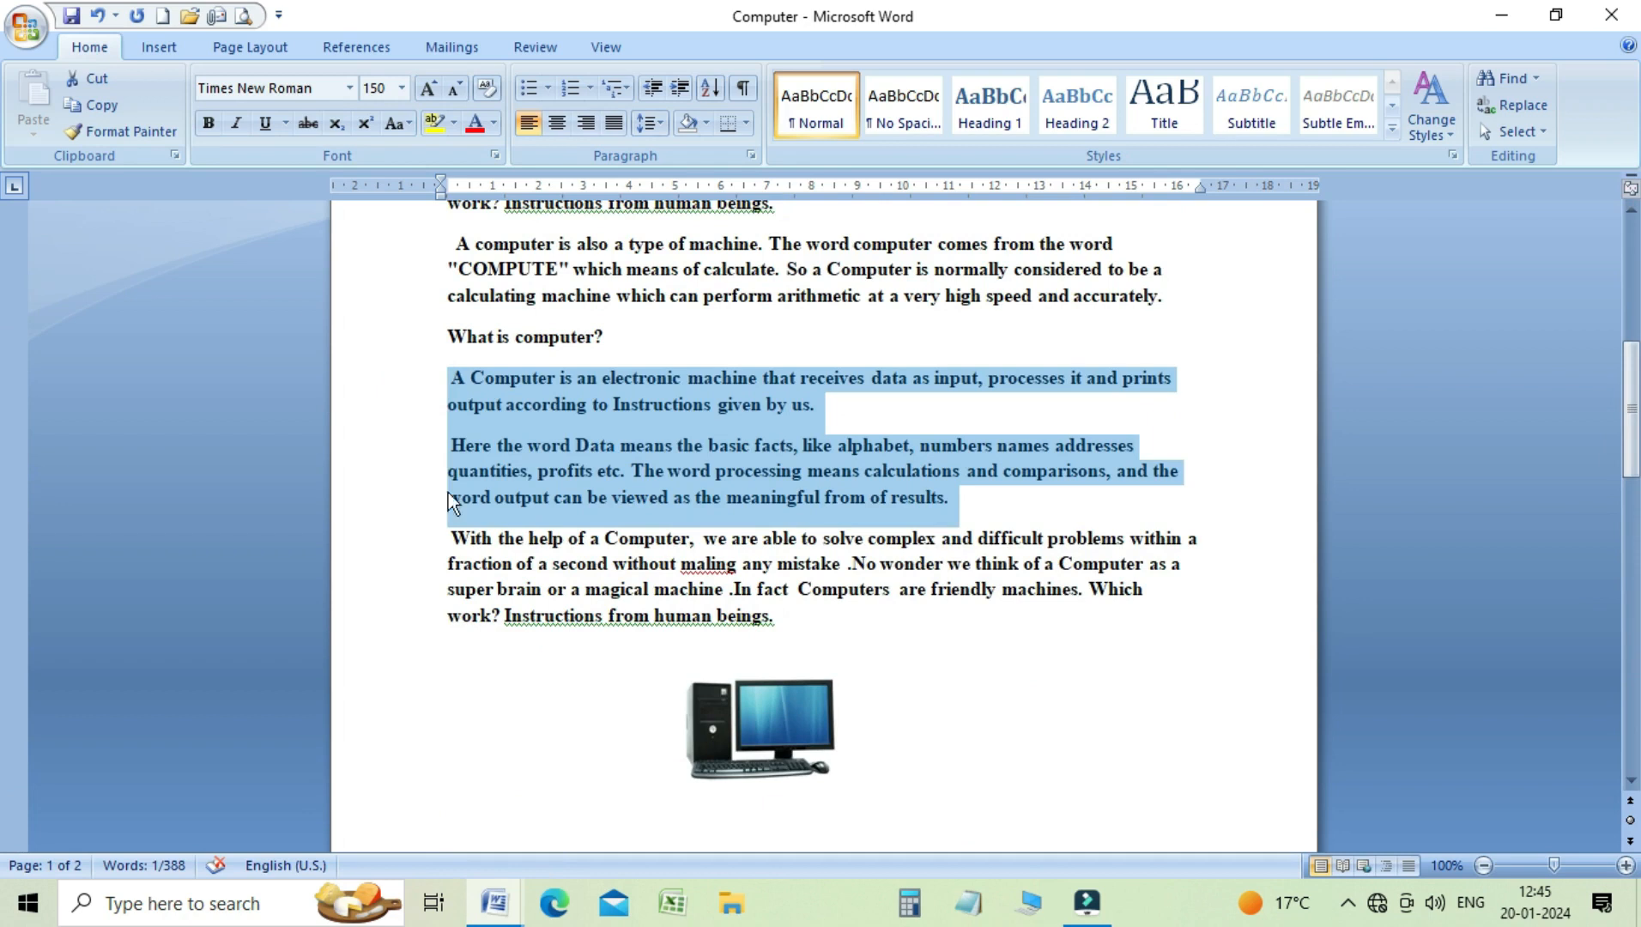
left_click(447, 382)
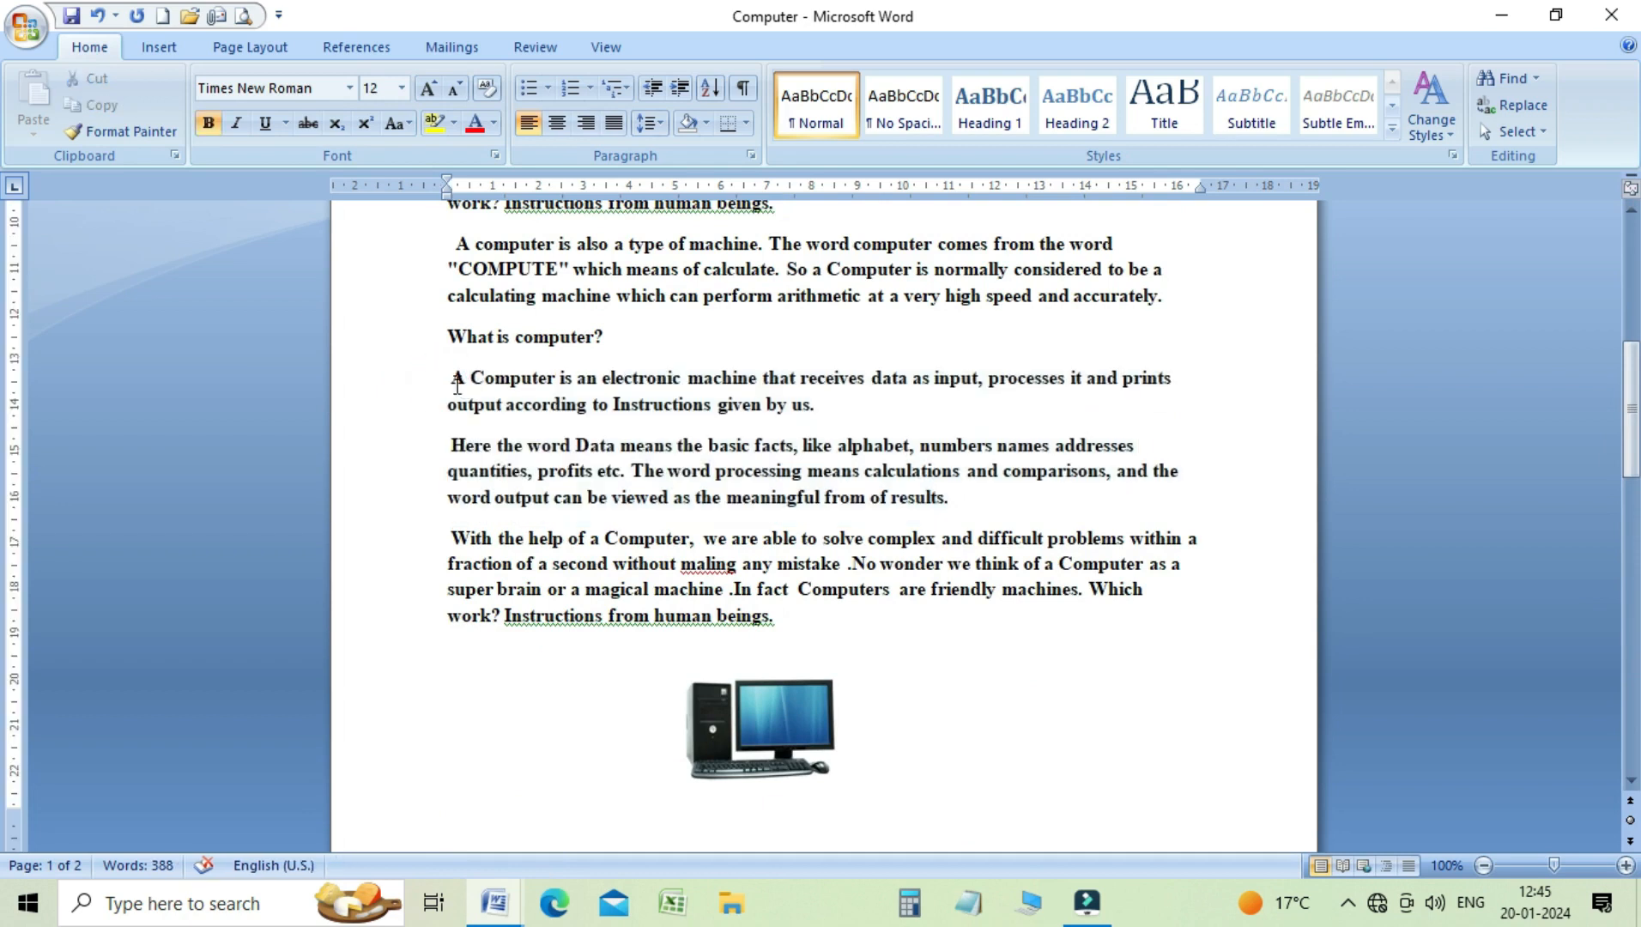
left_click(161, 47)
left_click(1389, 137)
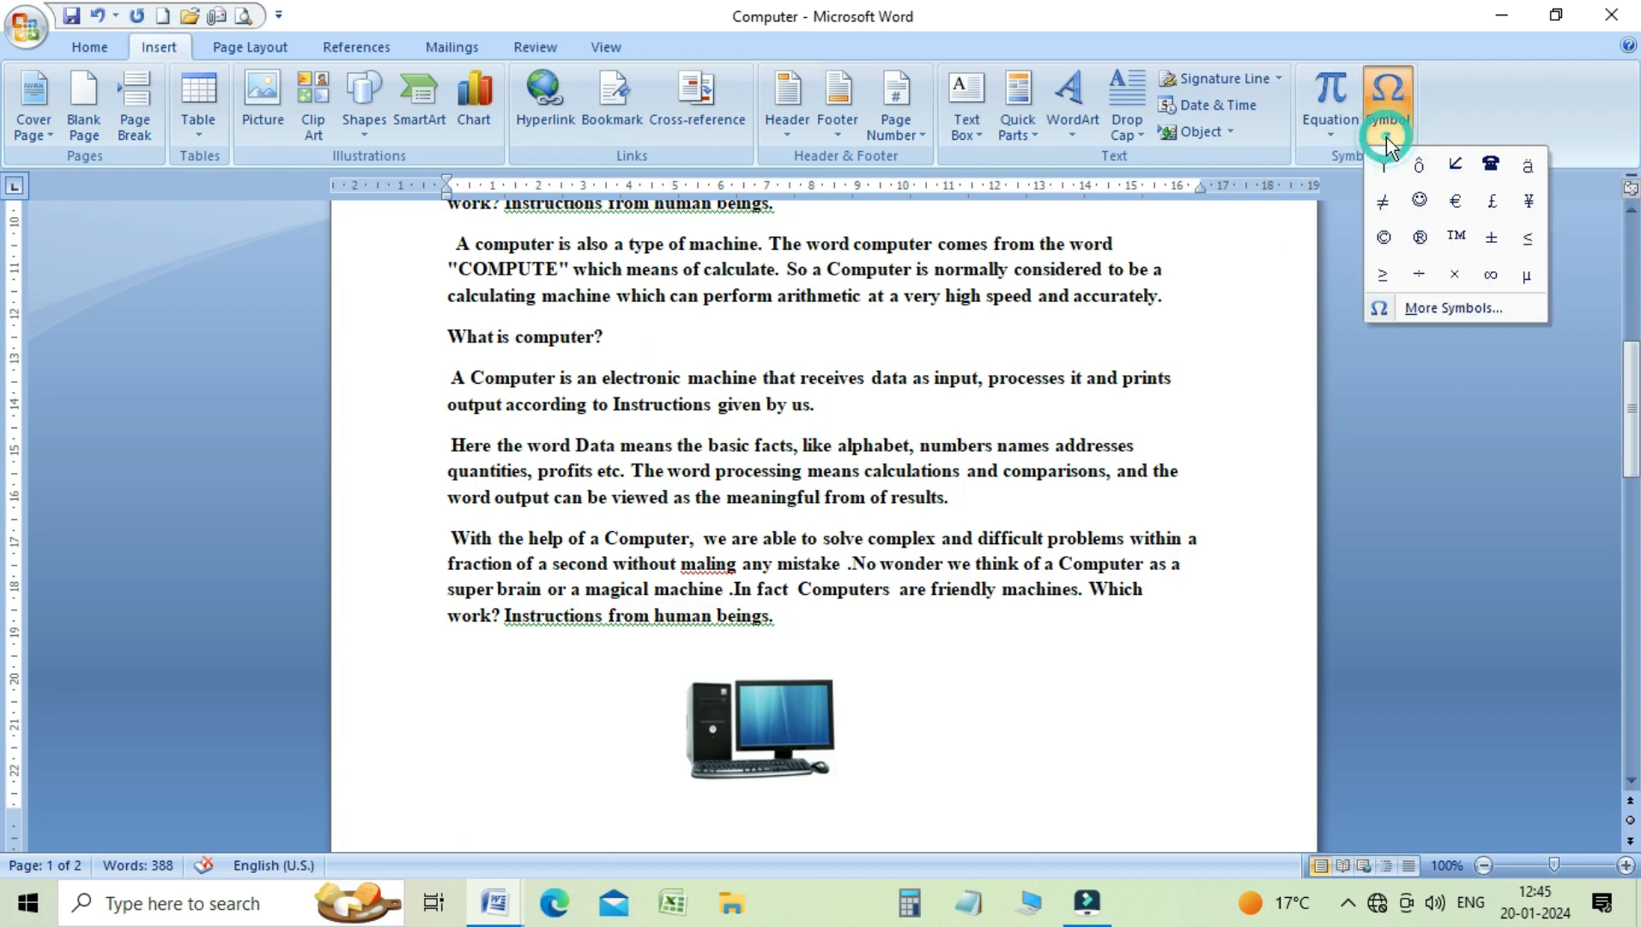
left_click(1447, 307)
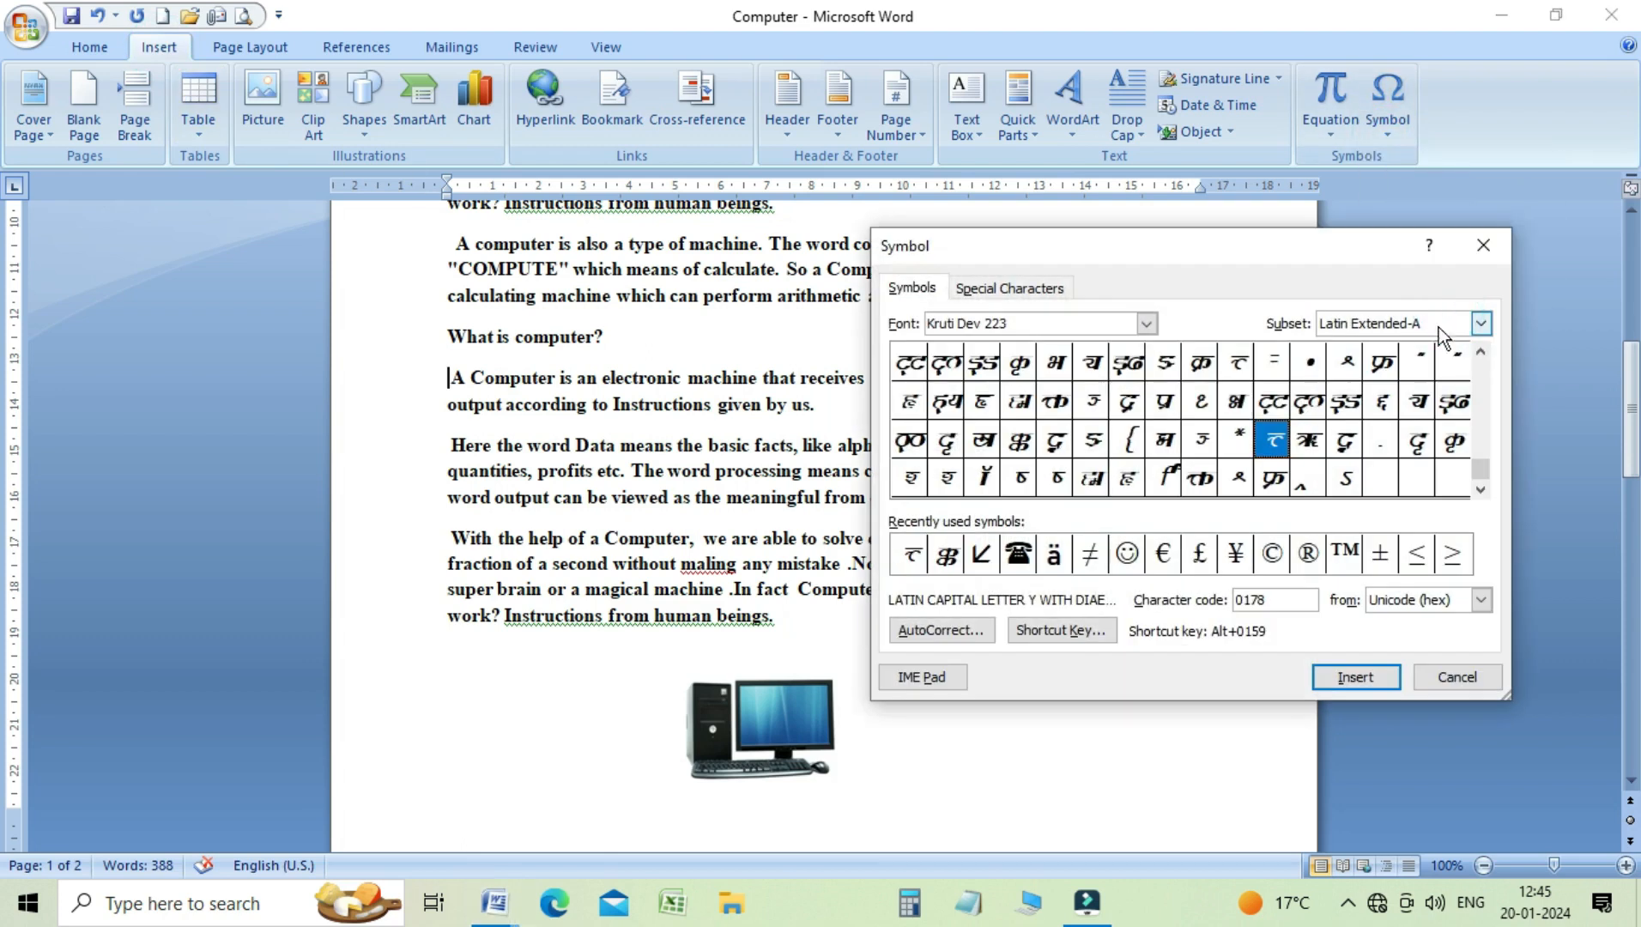
Step: Set the symbol font to Yu Gothic UI Light, insert the character Ÿ (code 0178) at the paragraph's start, and close the Symbol dialog
left_click(1145, 323)
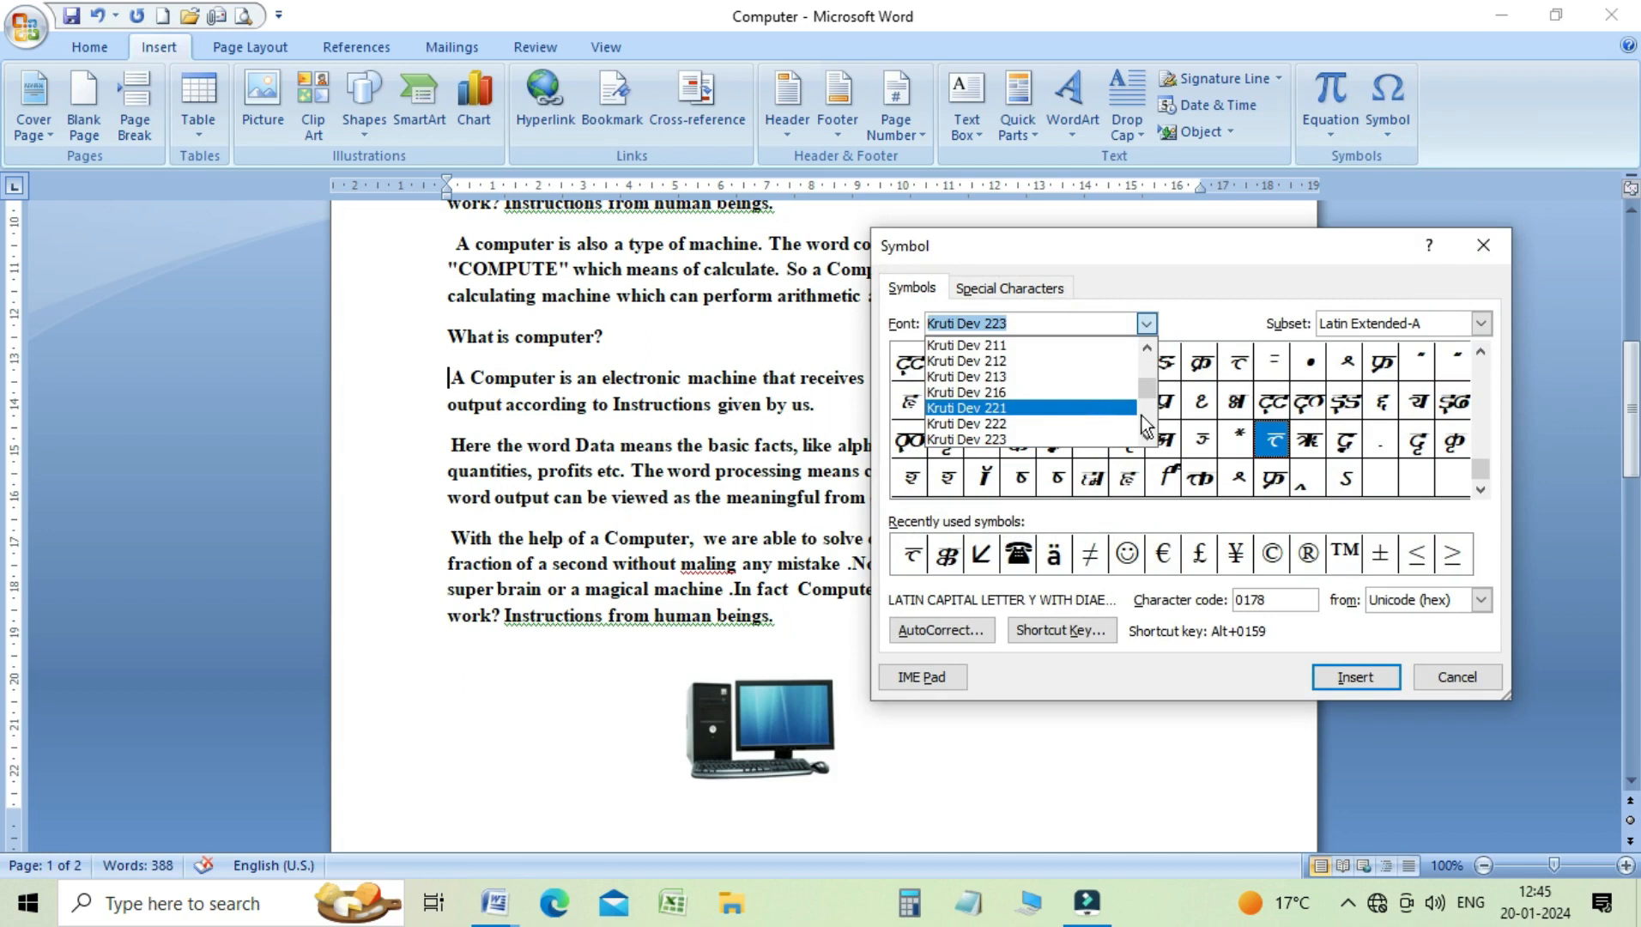
left_click(1028, 394)
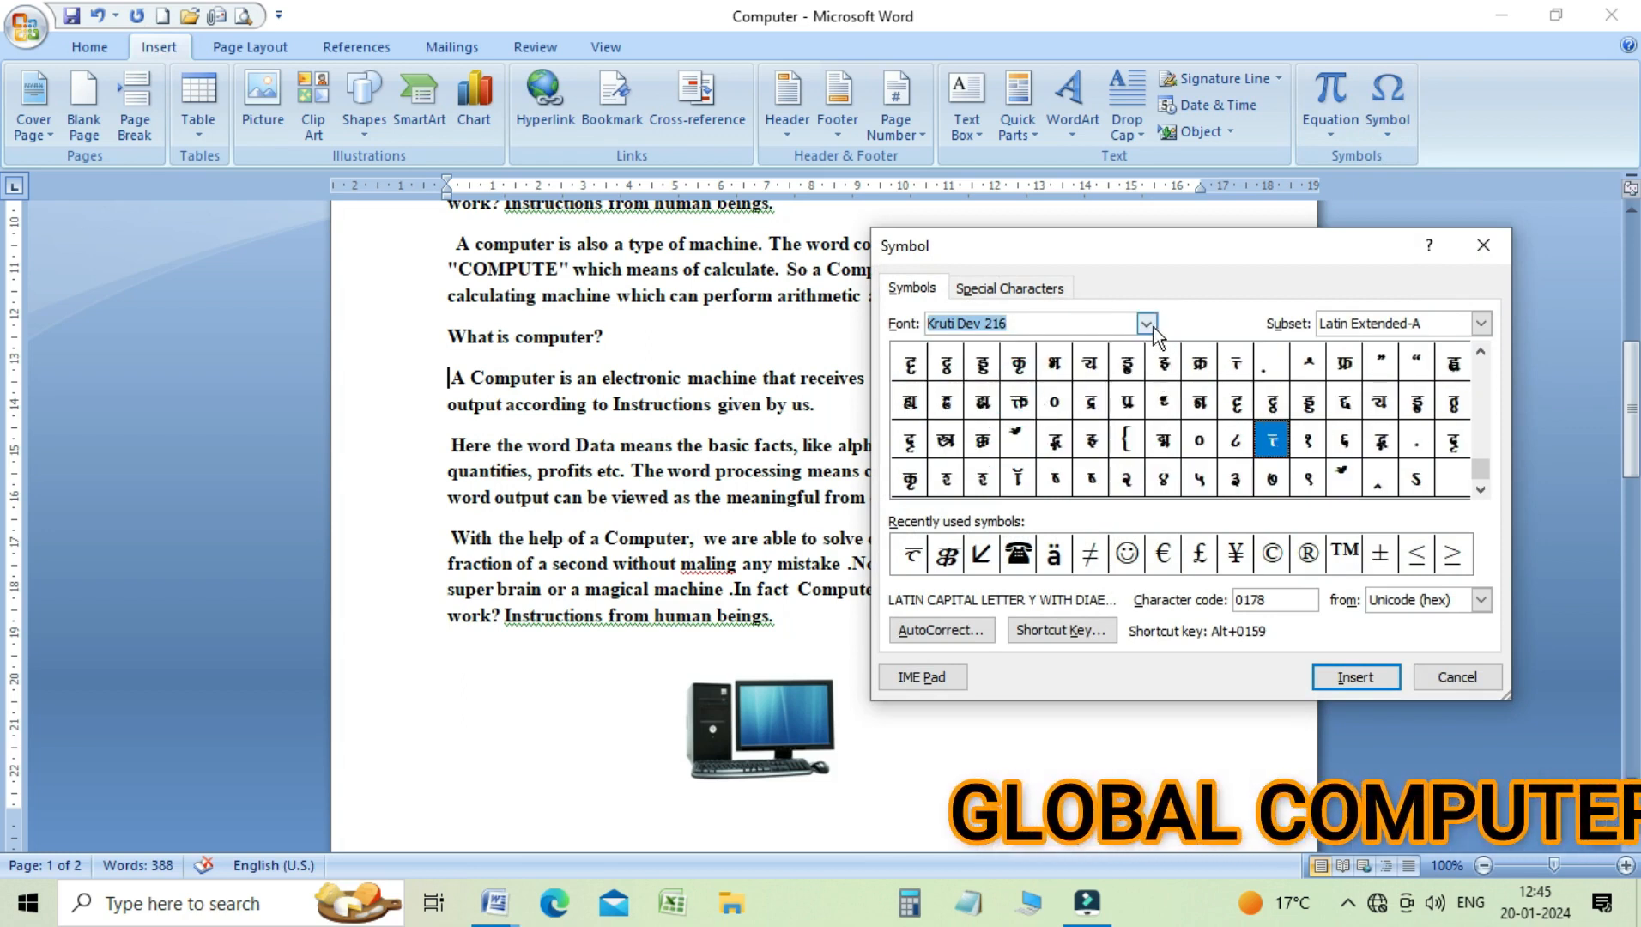
left_click(1147, 324)
left_click_drag(1150, 374, 1155, 438)
left_click(1048, 412)
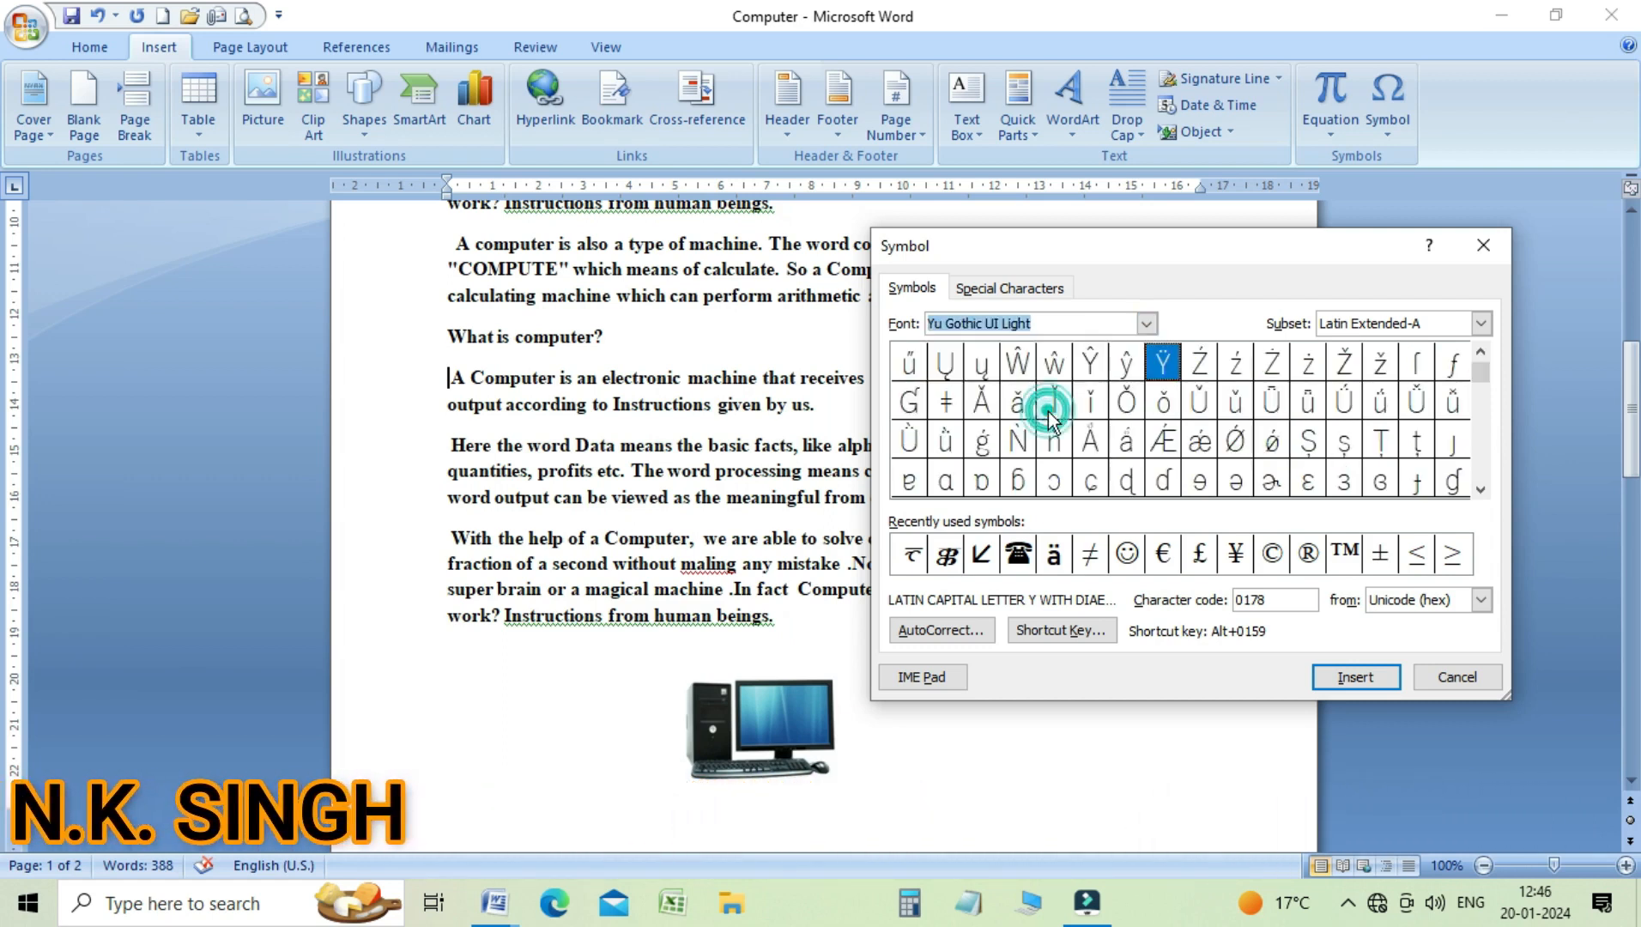
left_click(1356, 678)
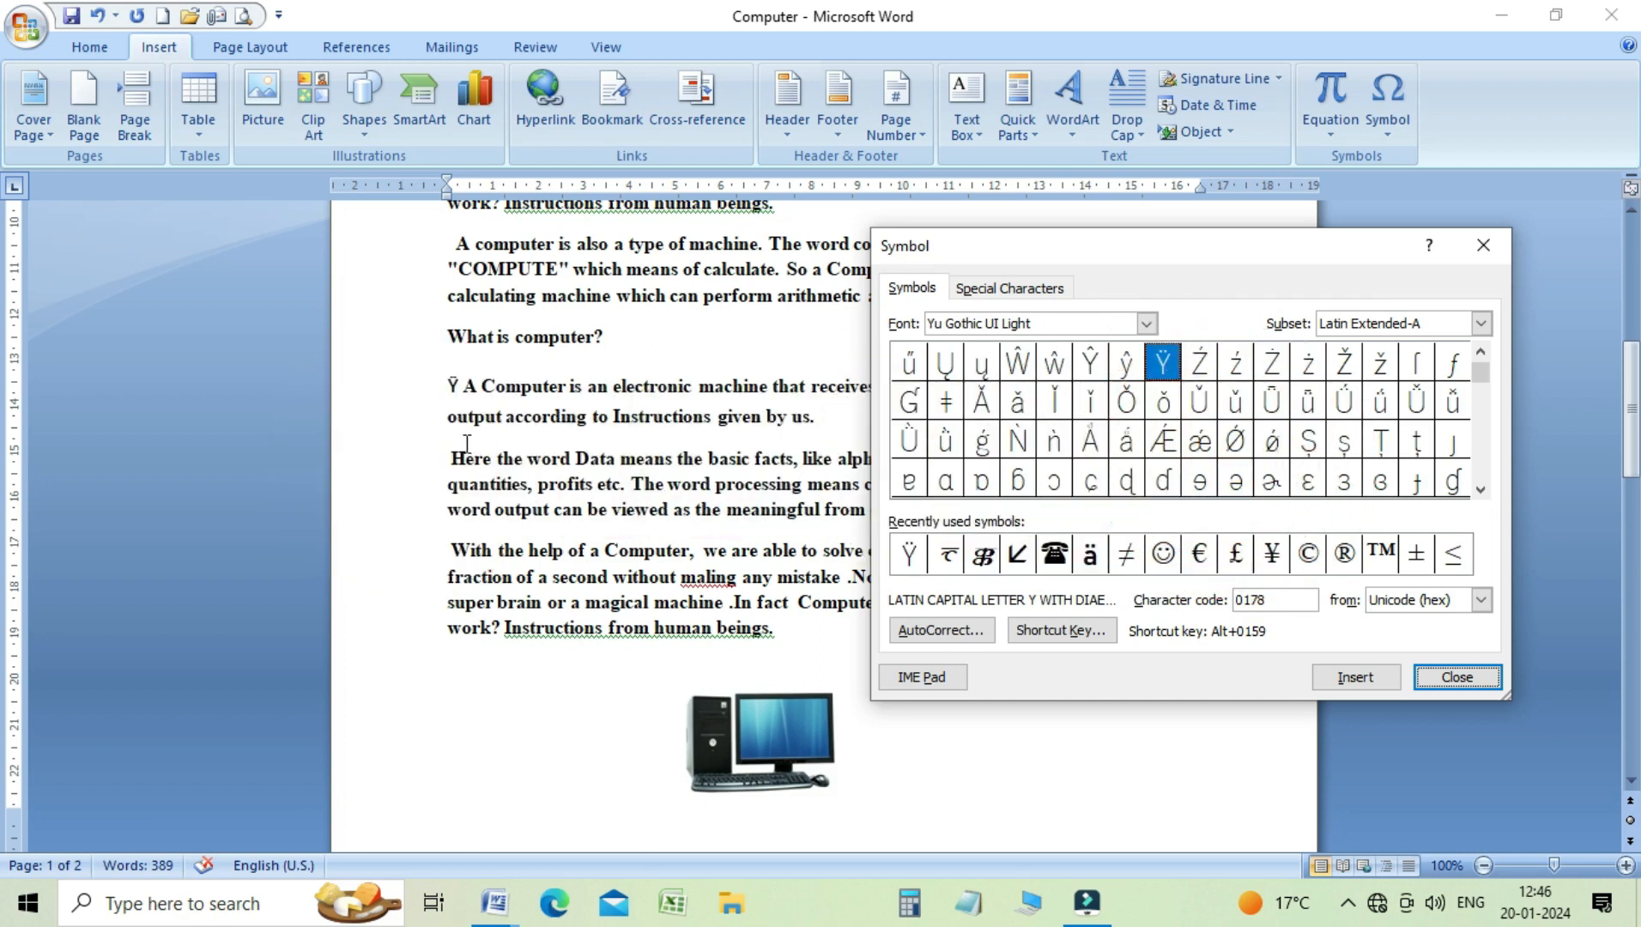
left_click(1452, 679)
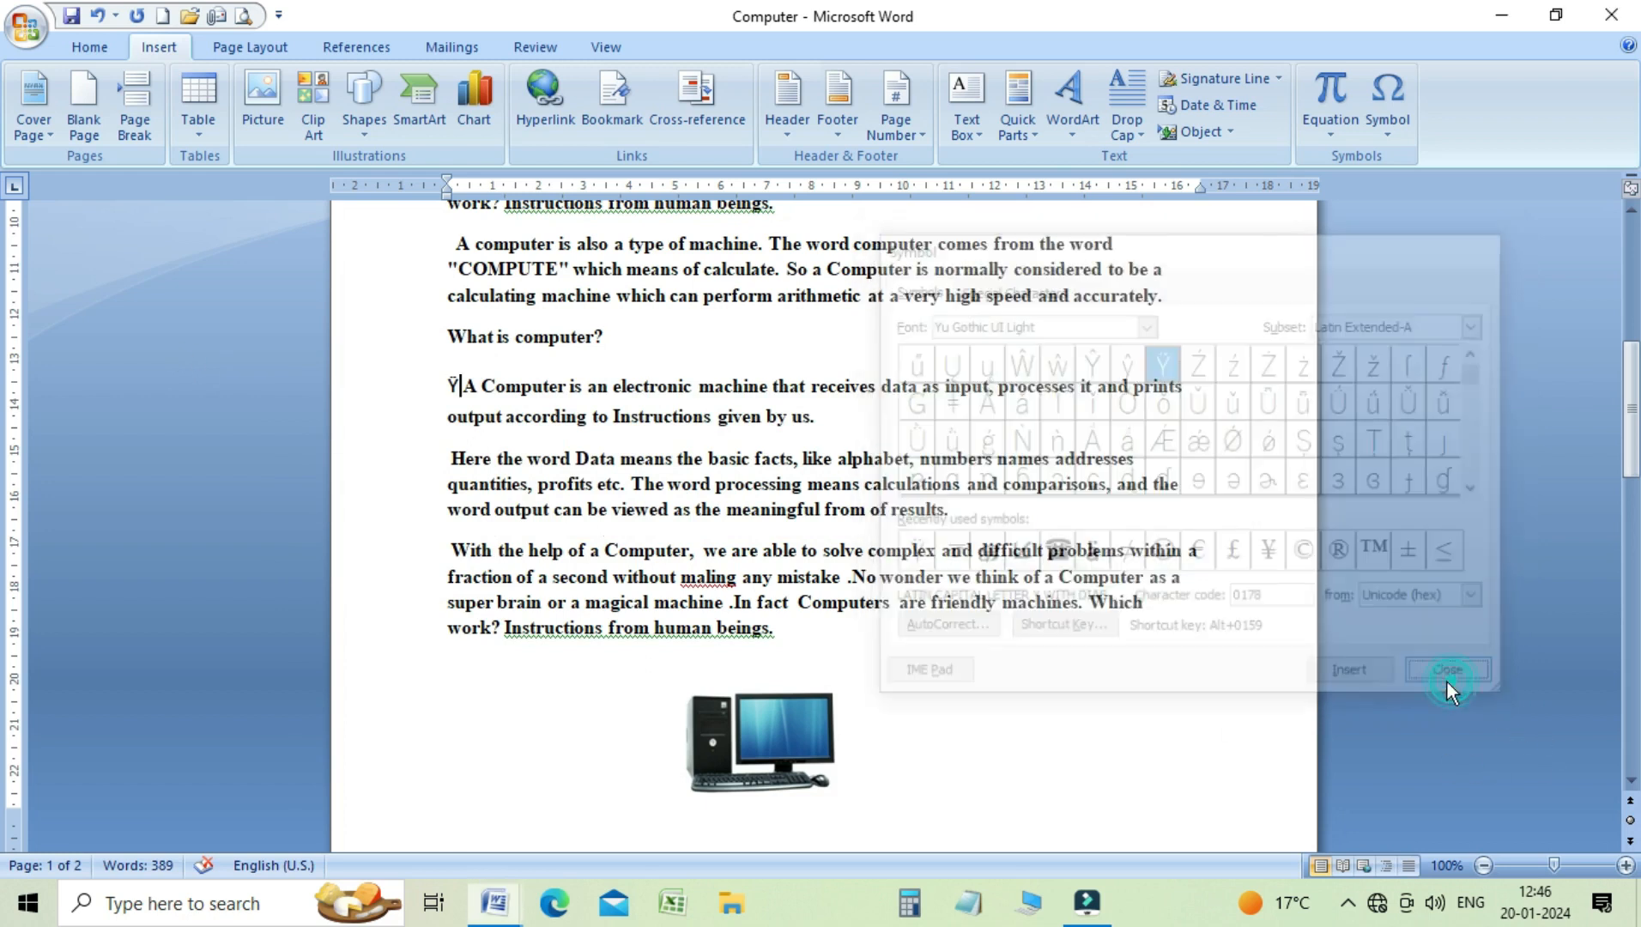
scroll(765, 734, "down", 20)
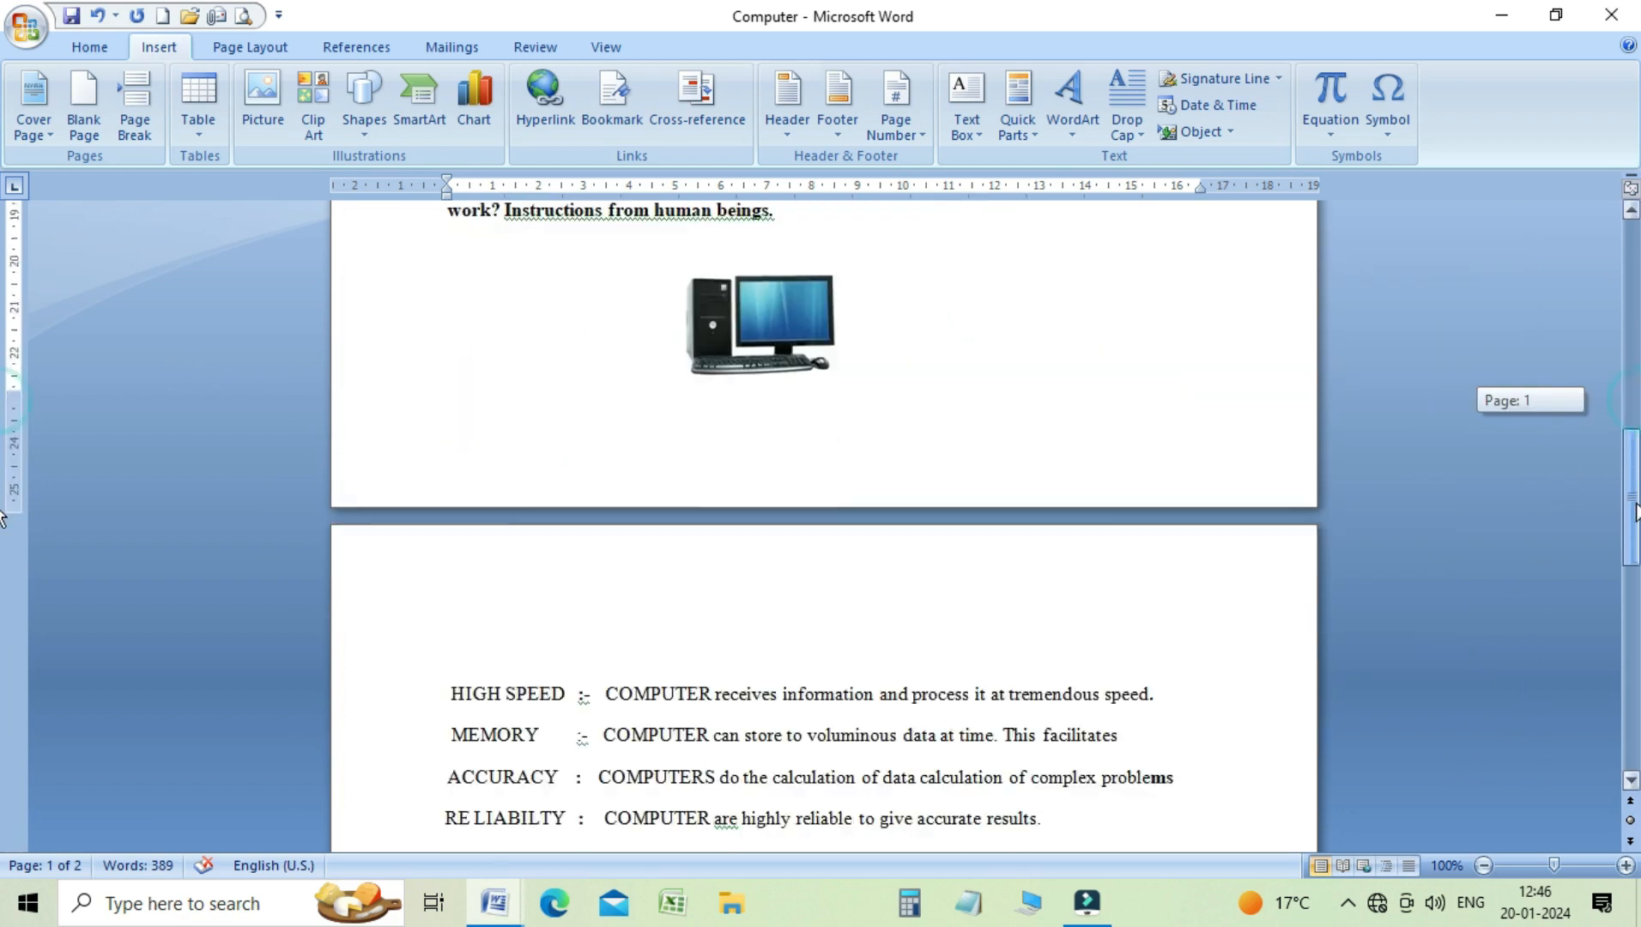